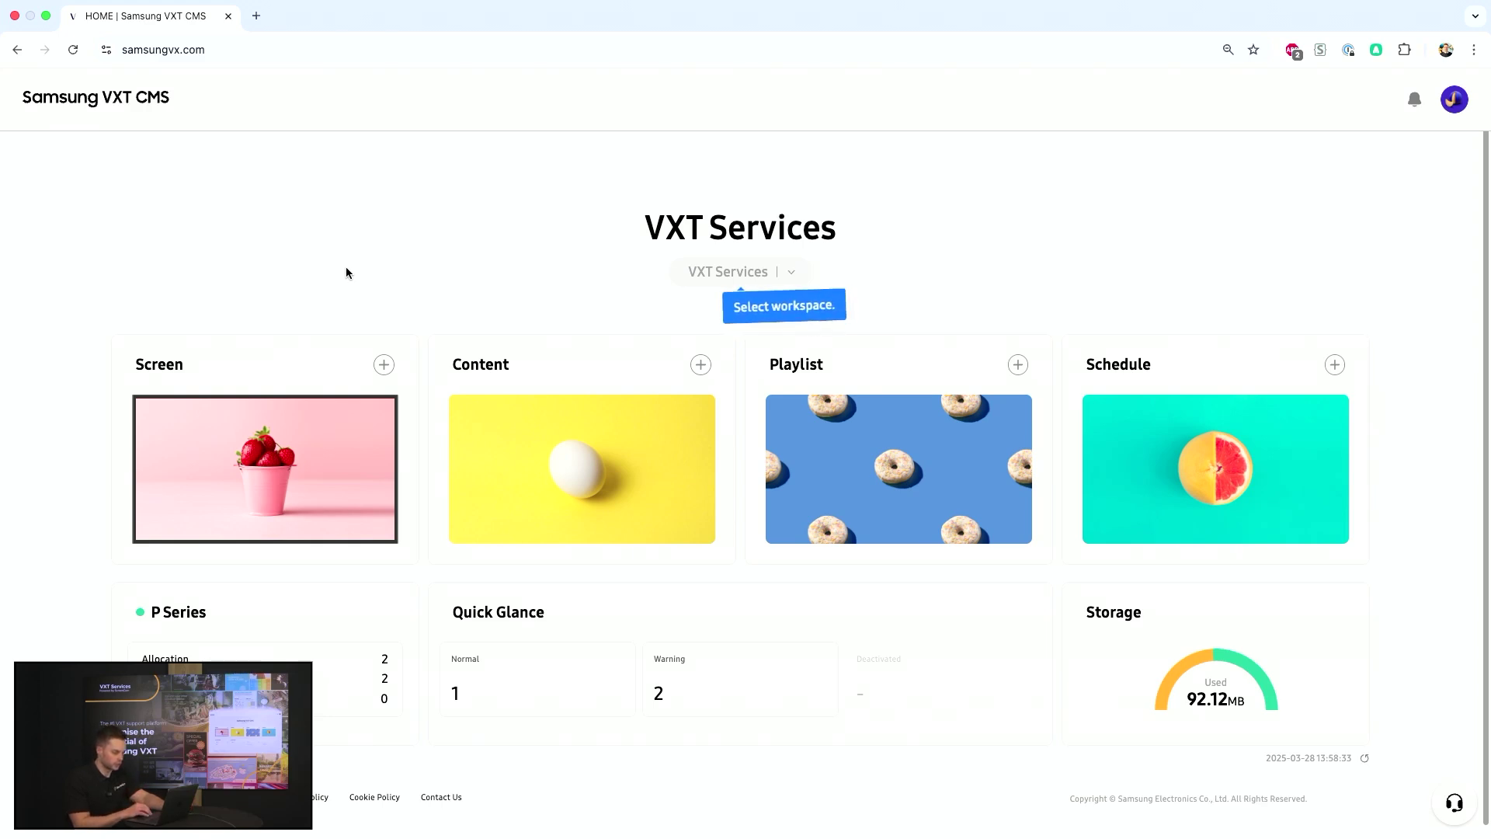
Step: Go to the Screen list, dismiss the player update notice, and open the [Signage] Samsung QMN Series screen
{"action": "mouse_move", "coordinate": [222, 337]}
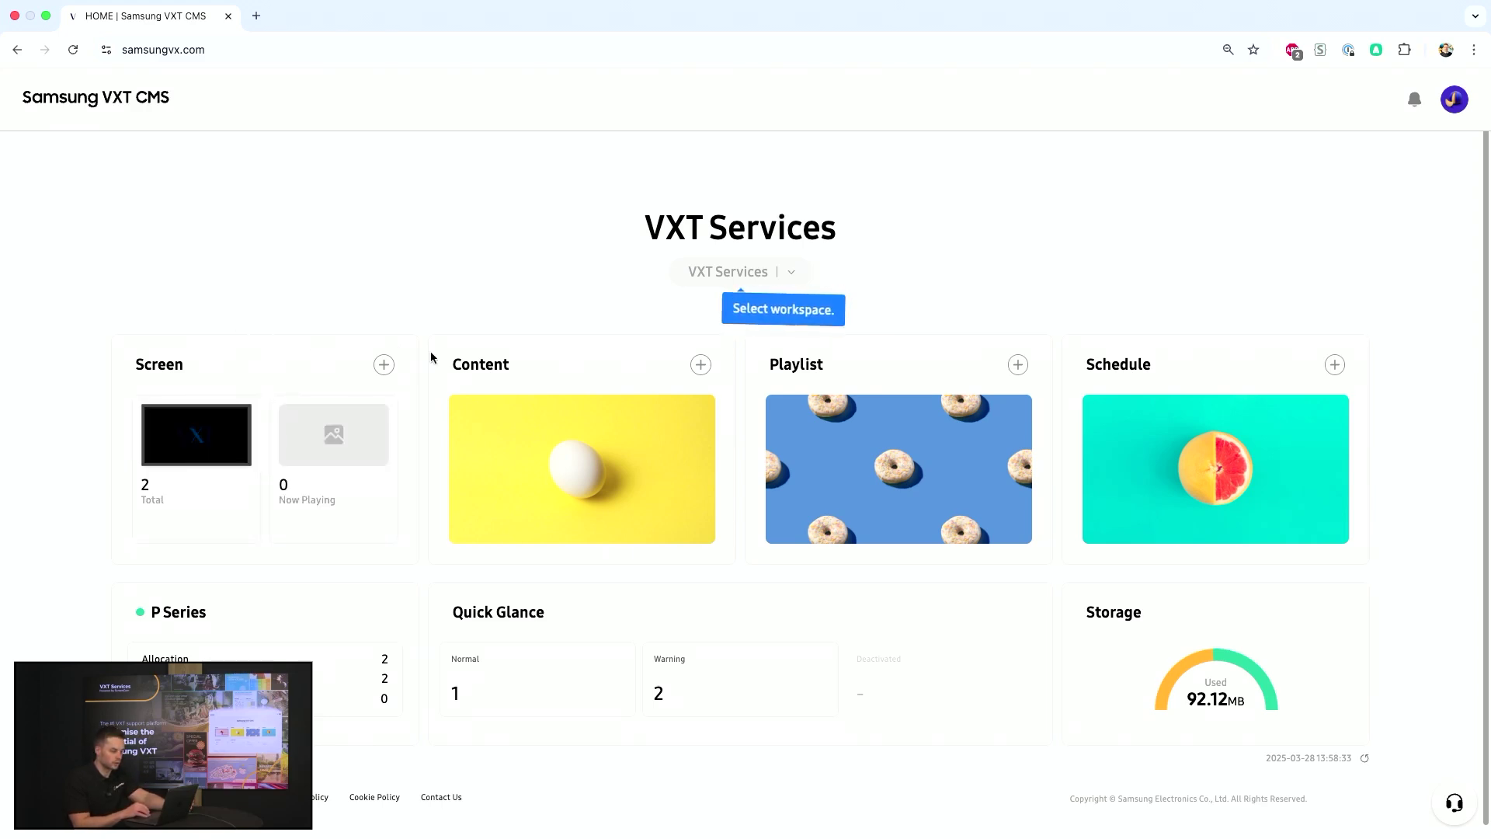
{"action": "mouse_move", "coordinate": [775, 373]}
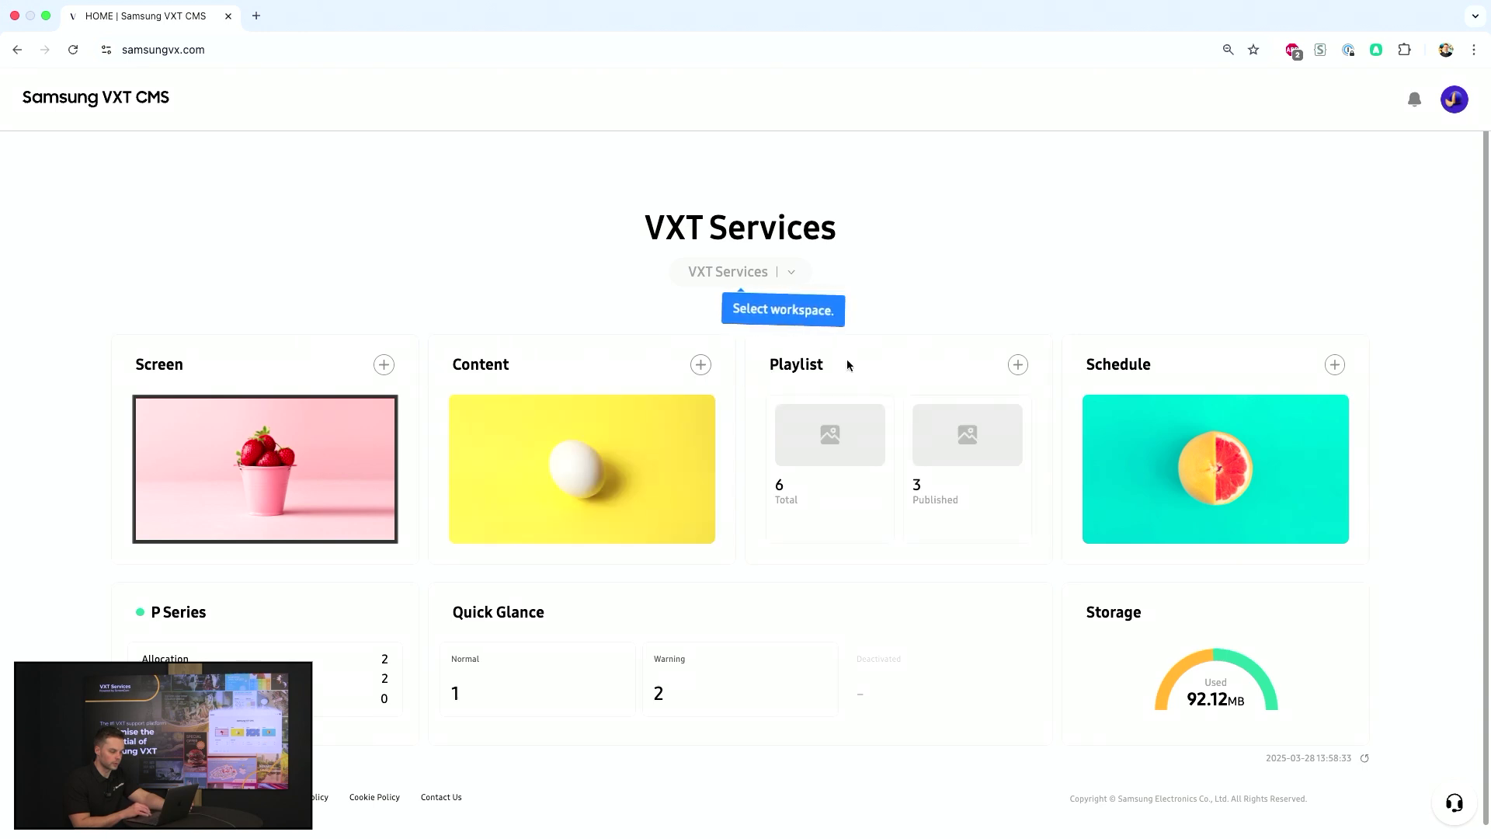
{"action": "mouse_move", "coordinate": [1117, 357]}
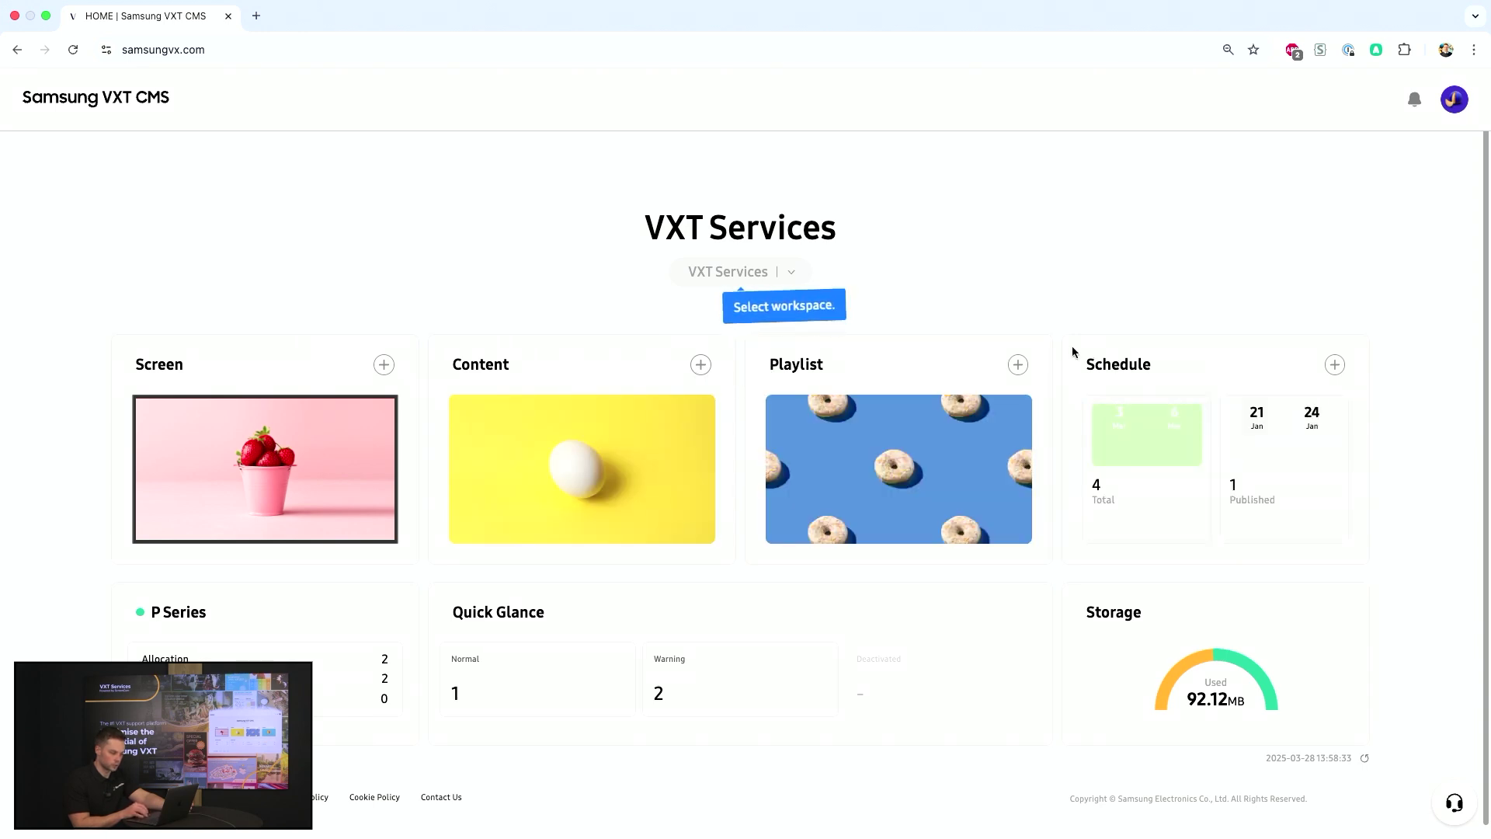
{"action": "left_click", "coordinate": [222, 358]}
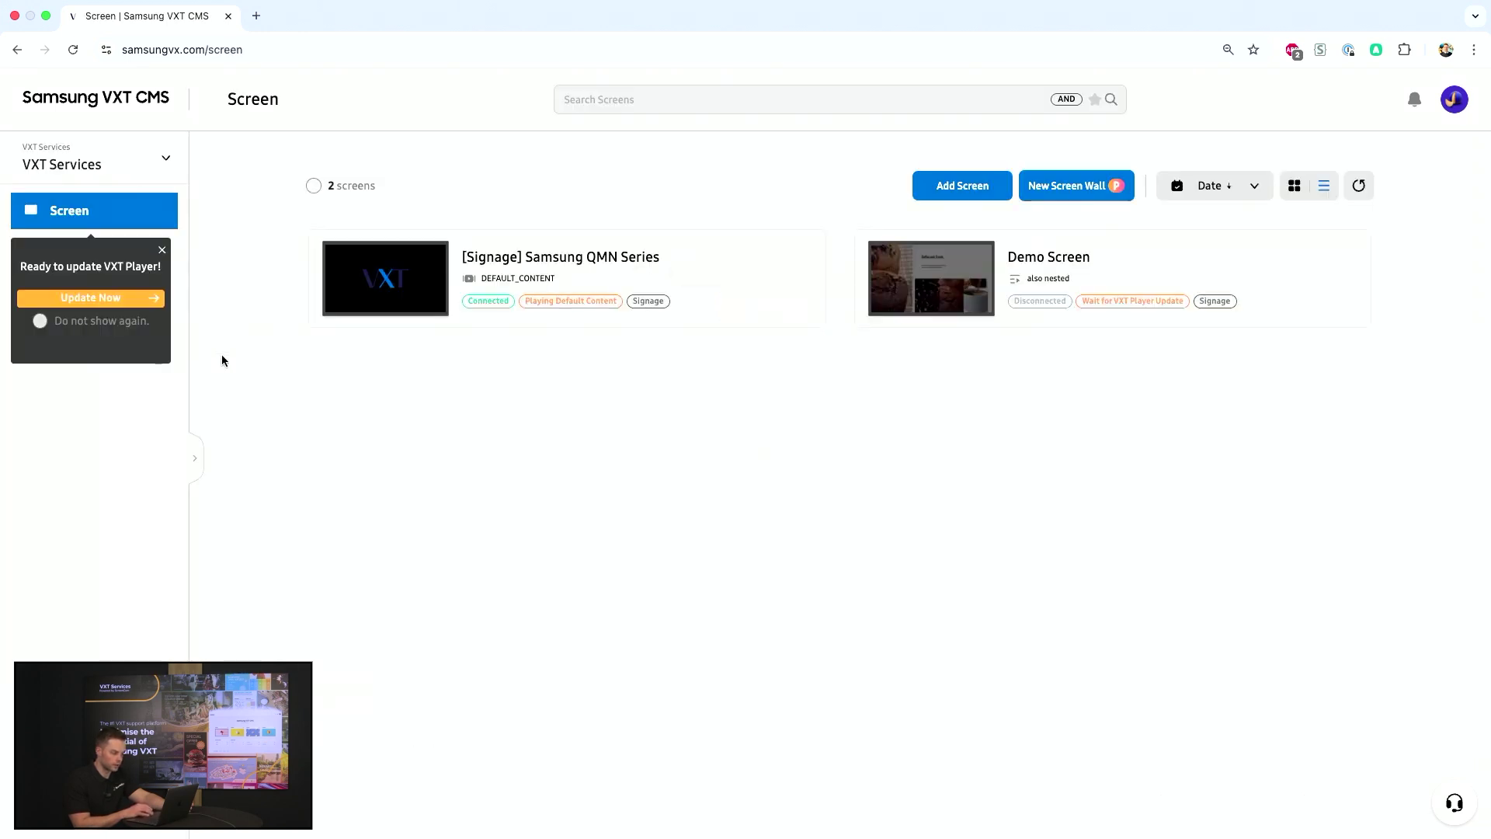
{"action": "left_click", "coordinate": [161, 251]}
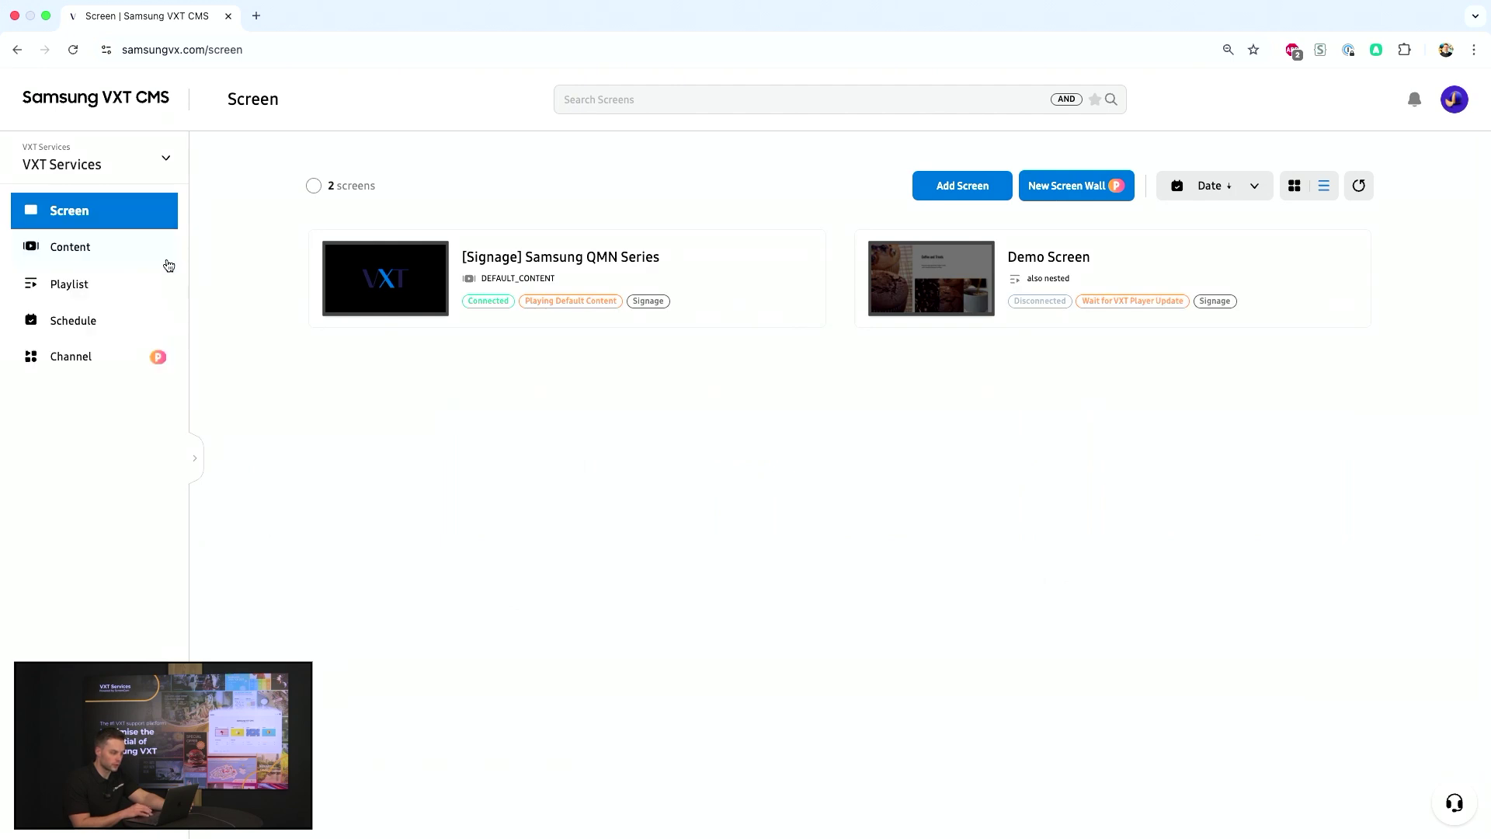
{"action": "mouse_move", "coordinate": [390, 294]}
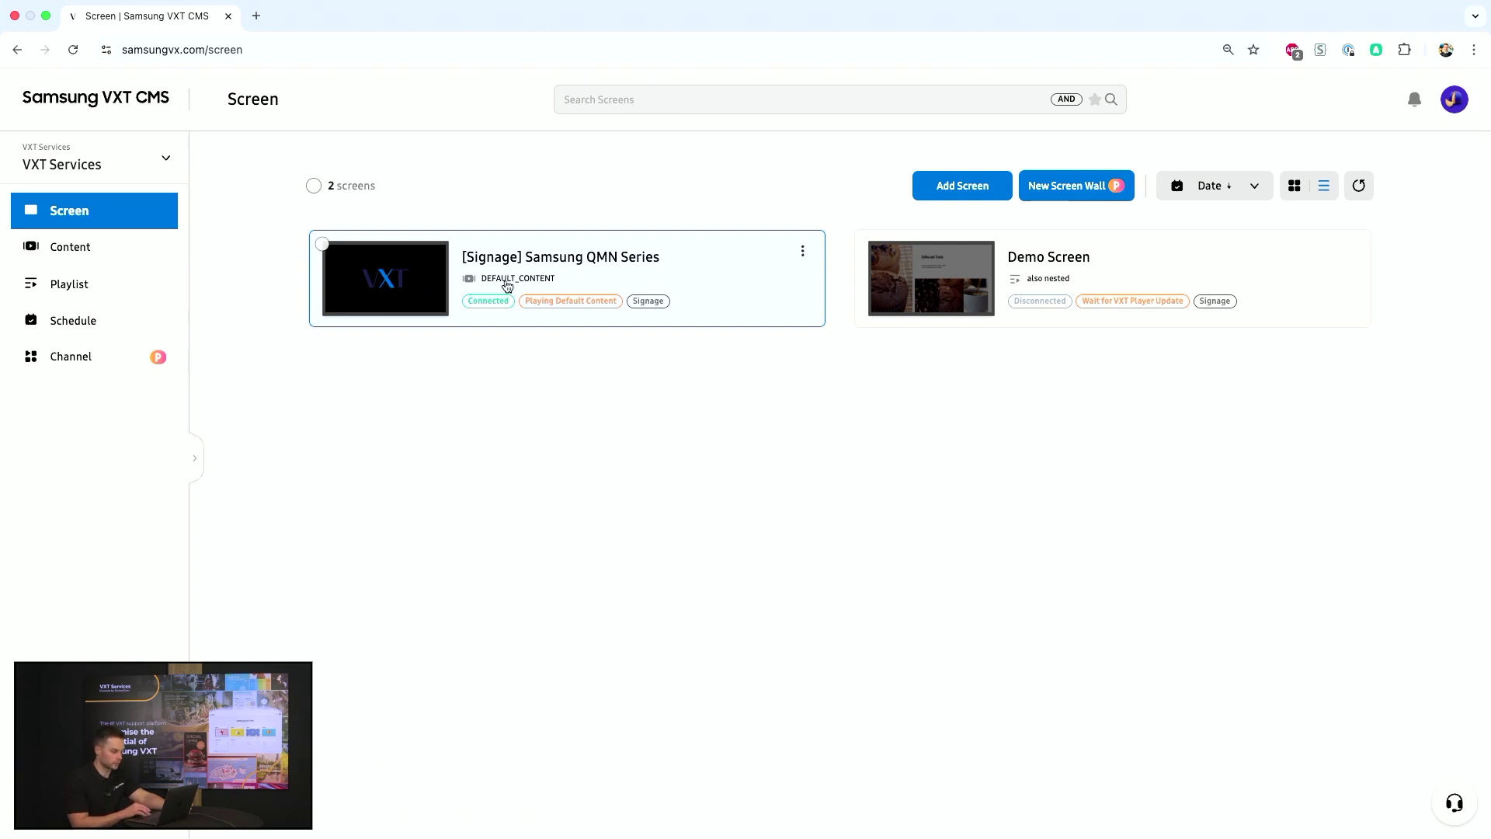
{"action": "left_click", "coordinate": [550, 280]}
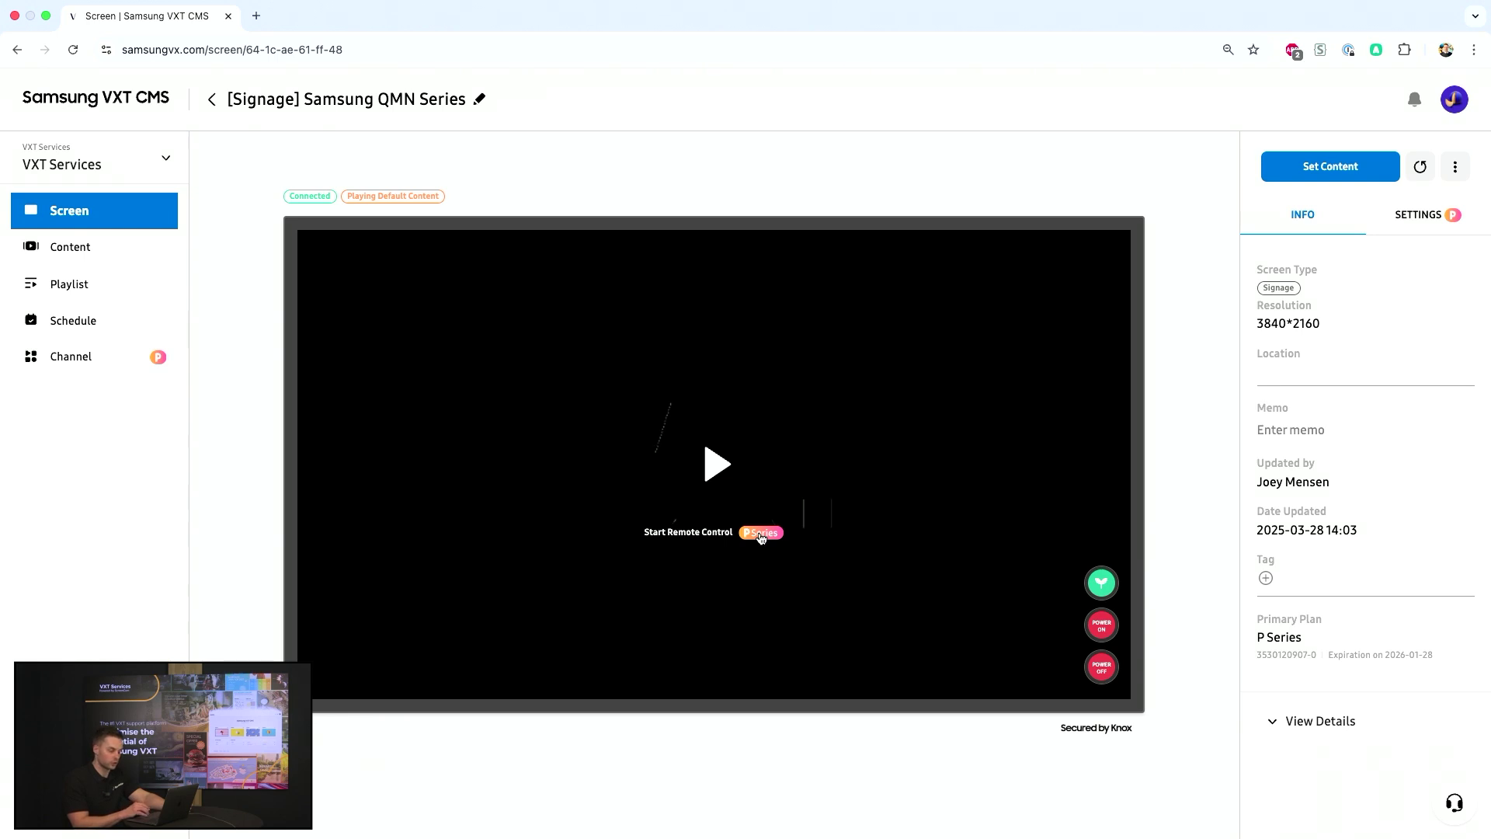
Step: Start remote control of the QMN Series screen and expand the full remote button bar
{"action": "left_click", "coordinate": [717, 466]}
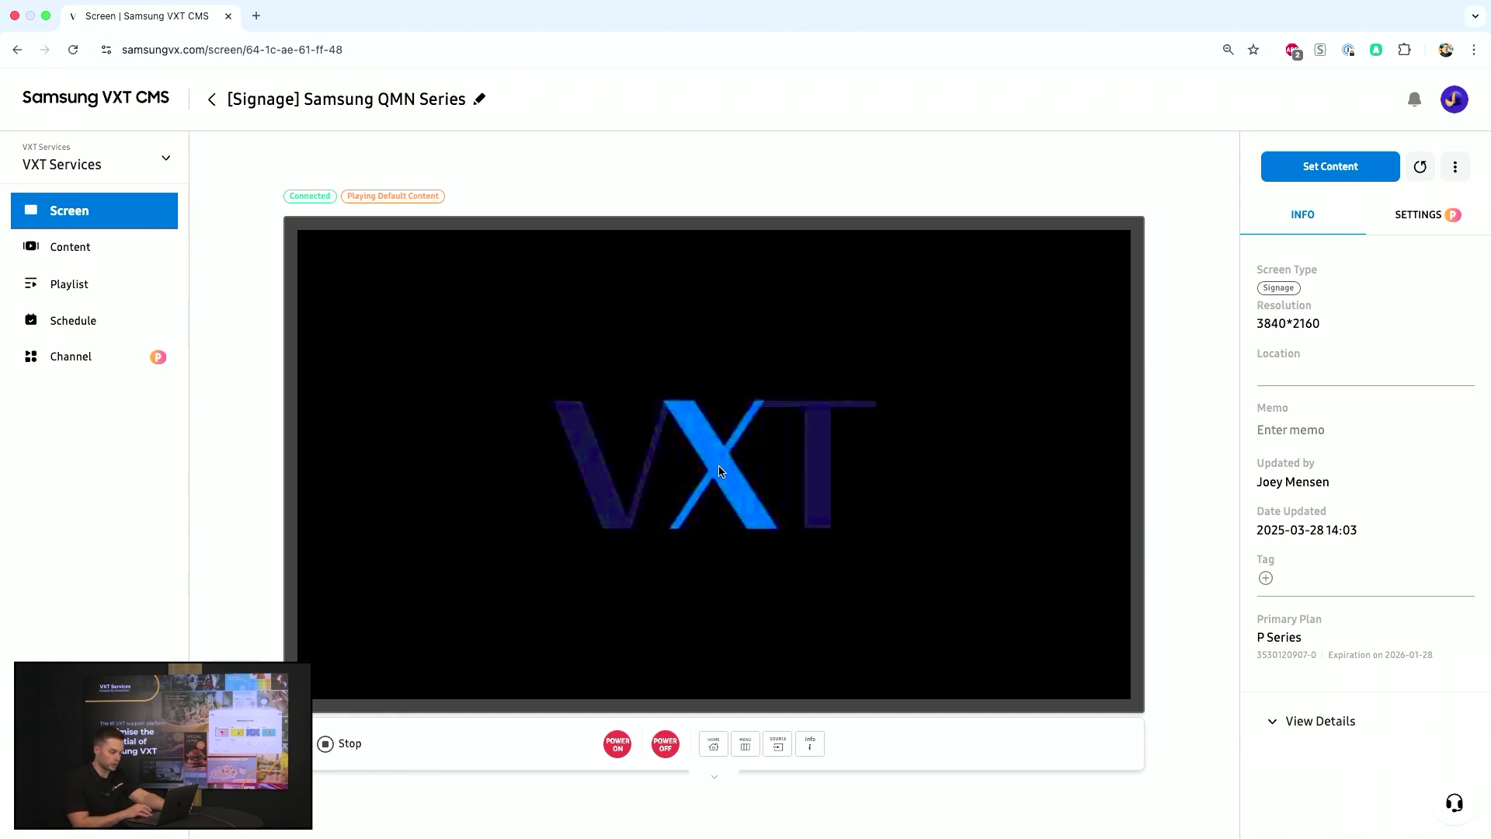
{"action": "left_click", "coordinate": [714, 777]}
{"action": "scroll", "coordinate": [712, 783], "scroll_direction": "down", "scroll_amount": 1}
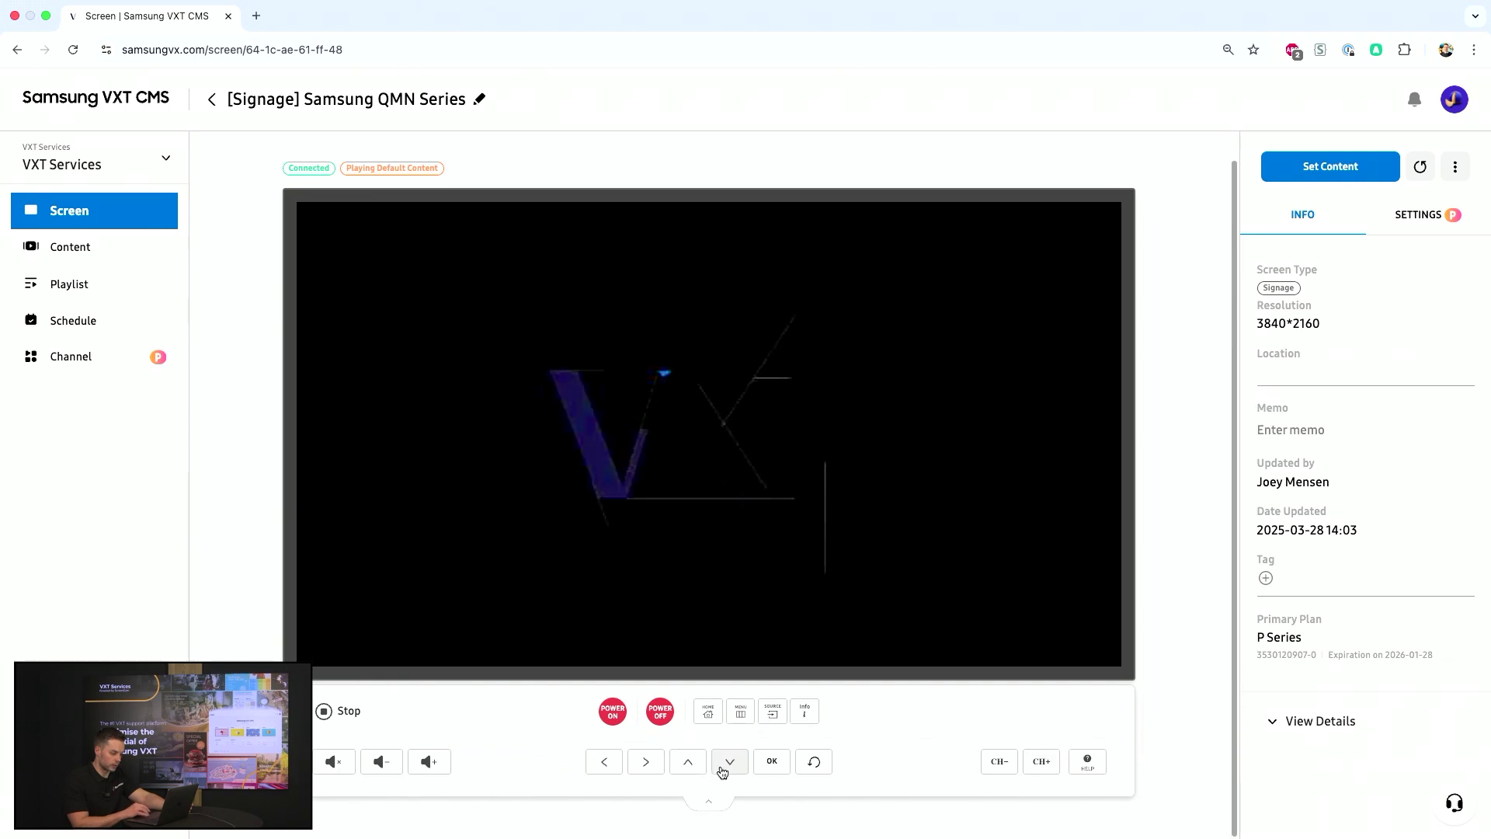
Step: Bring up the display's Picture menu remotely with Menu, then close it with Back
{"action": "left_click", "coordinate": [740, 713]}
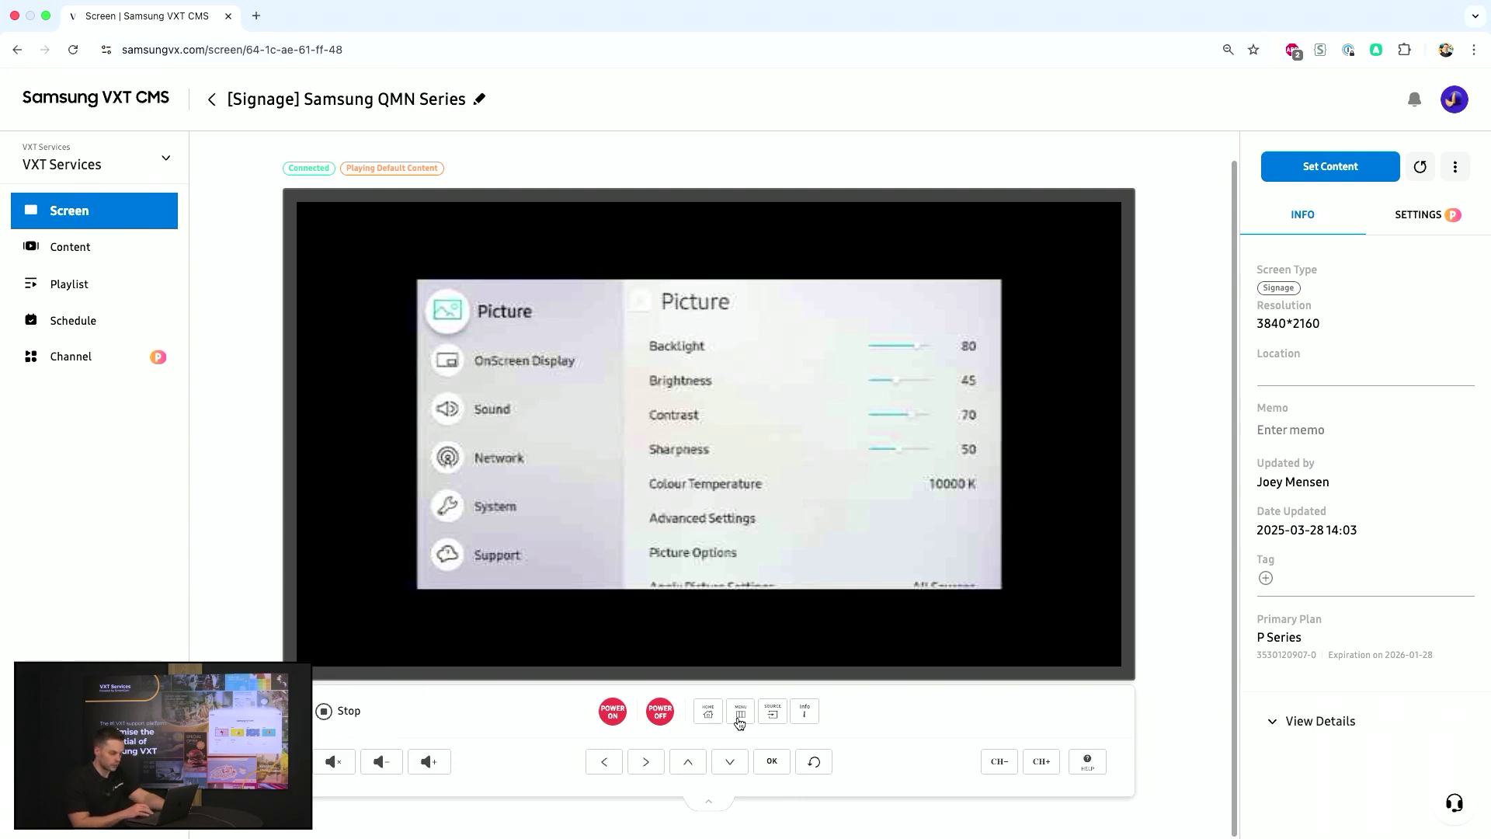
{"action": "left_click", "coordinate": [816, 766]}
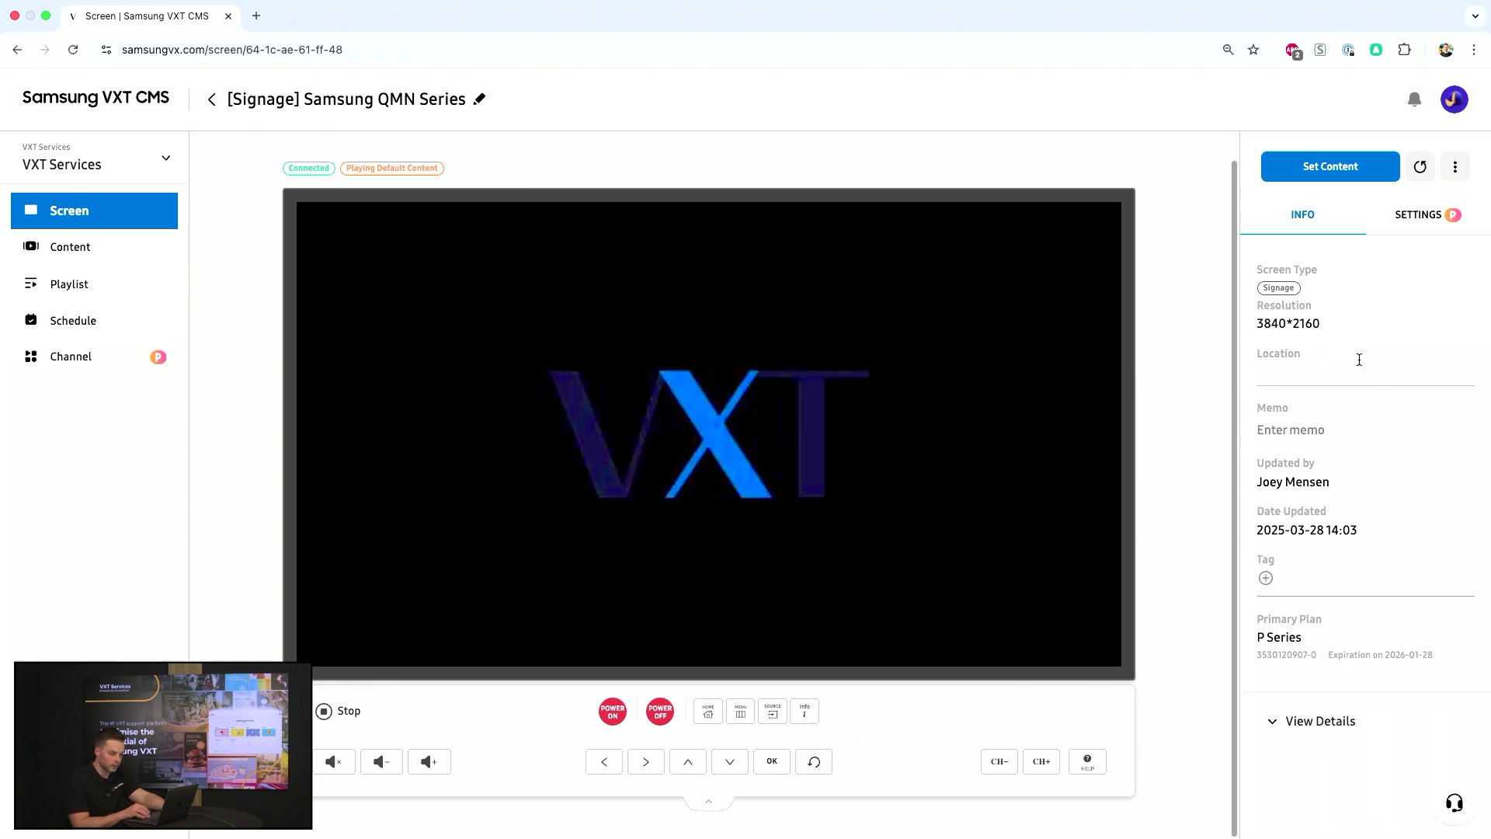
{"action": "scroll", "coordinate": [1429, 315], "scroll_direction": "down", "scroll_amount": 1}
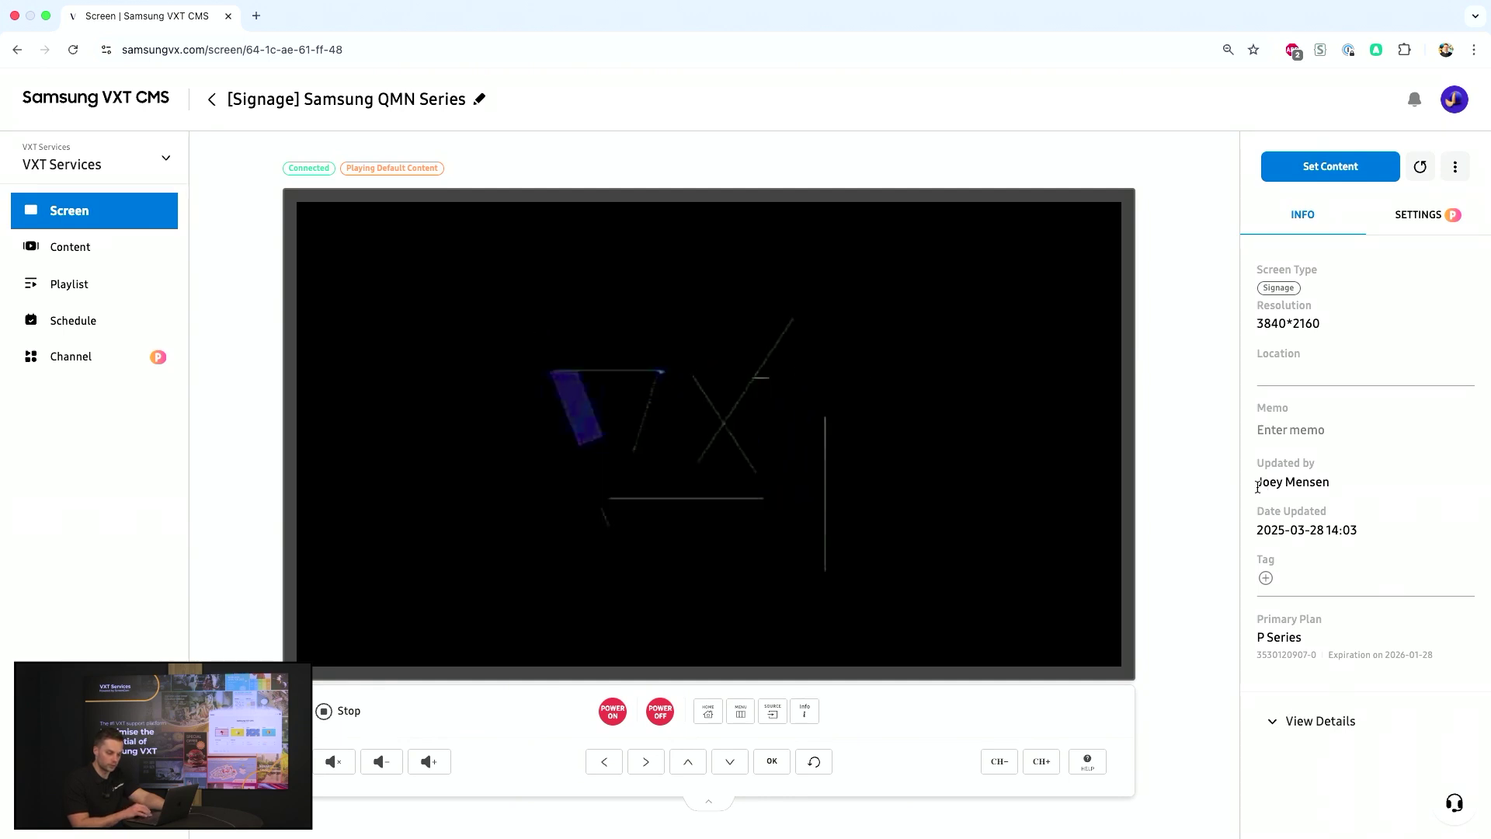
Step: Expand the device details, select firmware version 2450.0, then show the SETTINGS tab
{"action": "left_click", "coordinate": [1275, 720]}
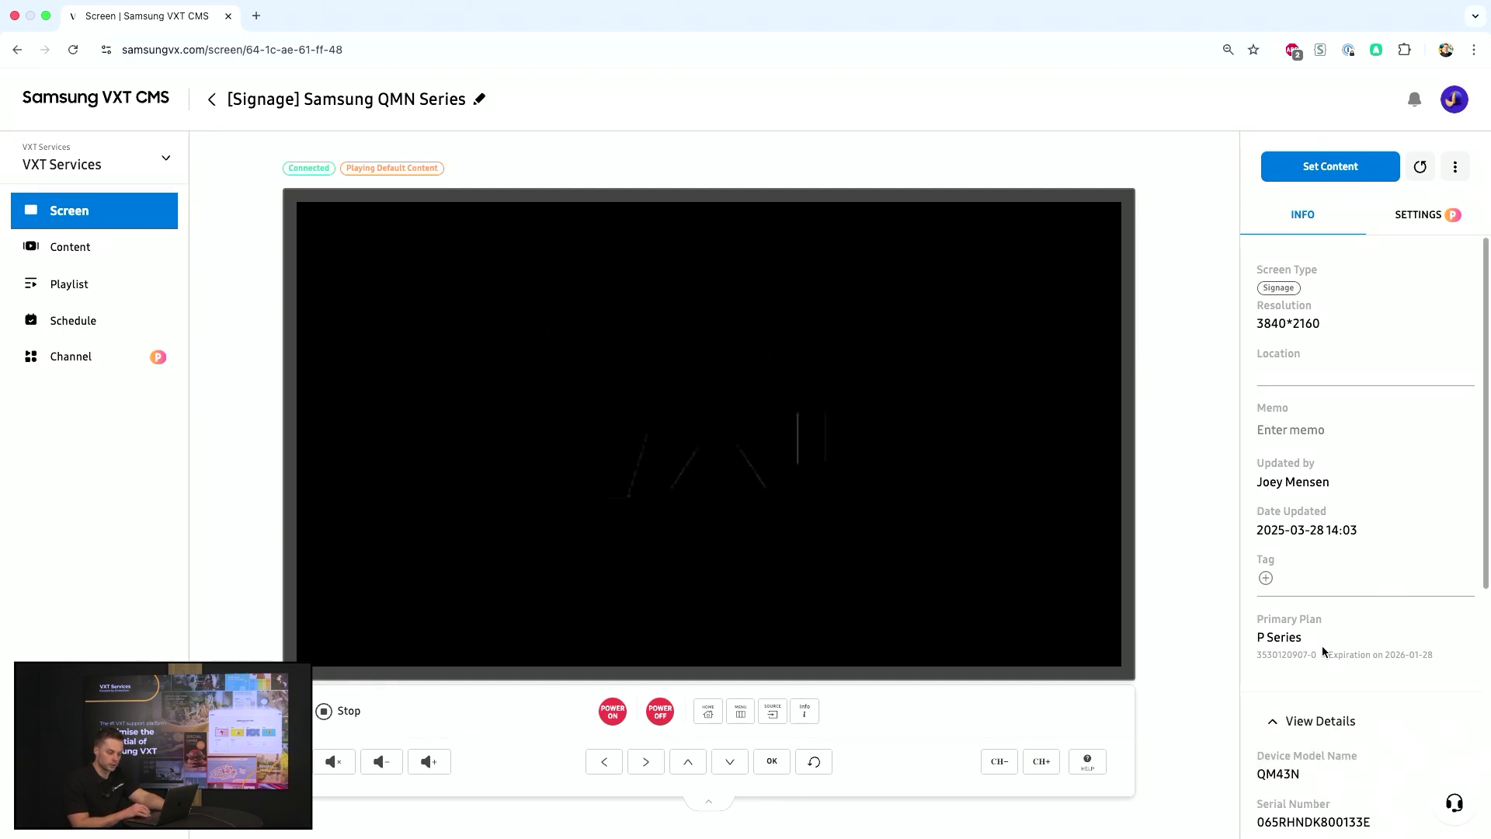
{"action": "scroll", "coordinate": [1325, 651], "scroll_direction": "down", "scroll_amount": 5}
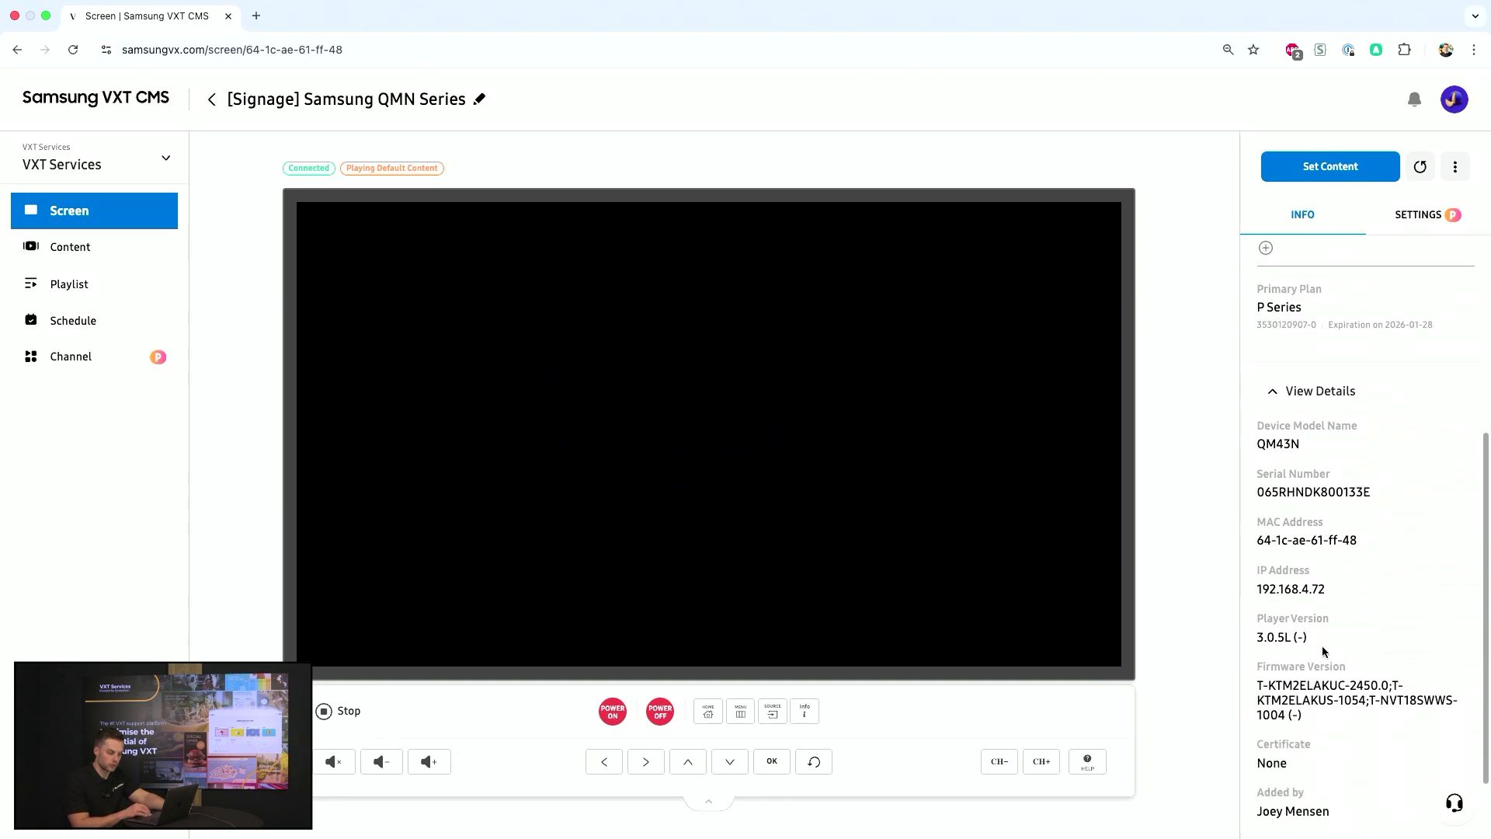
{"action": "scroll", "coordinate": [1324, 651], "scroll_direction": "down", "scroll_amount": 2}
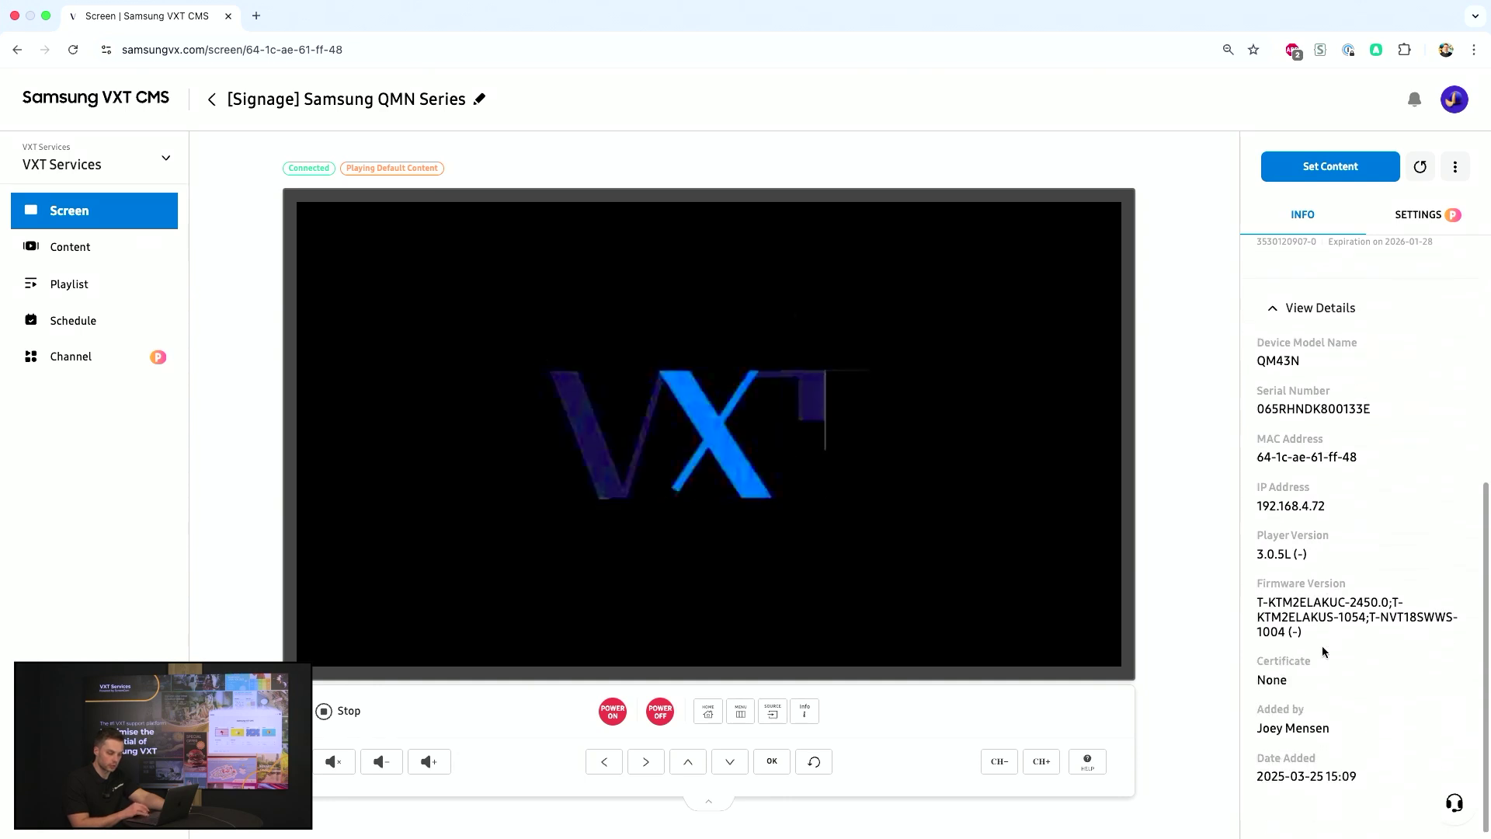
{"action": "double_click", "coordinate": [1374, 604]}
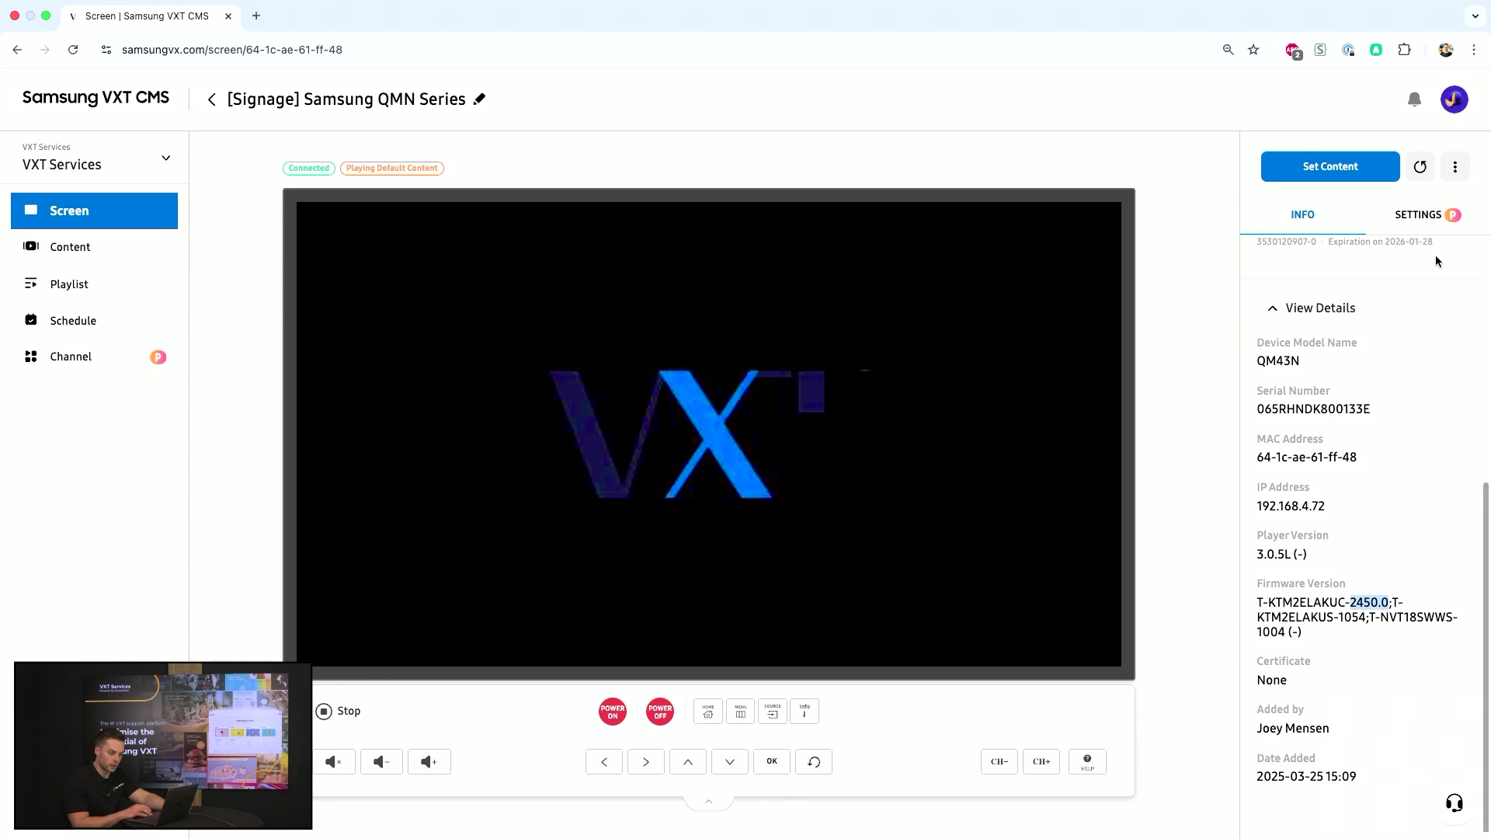
{"action": "left_click", "coordinate": [1450, 225]}
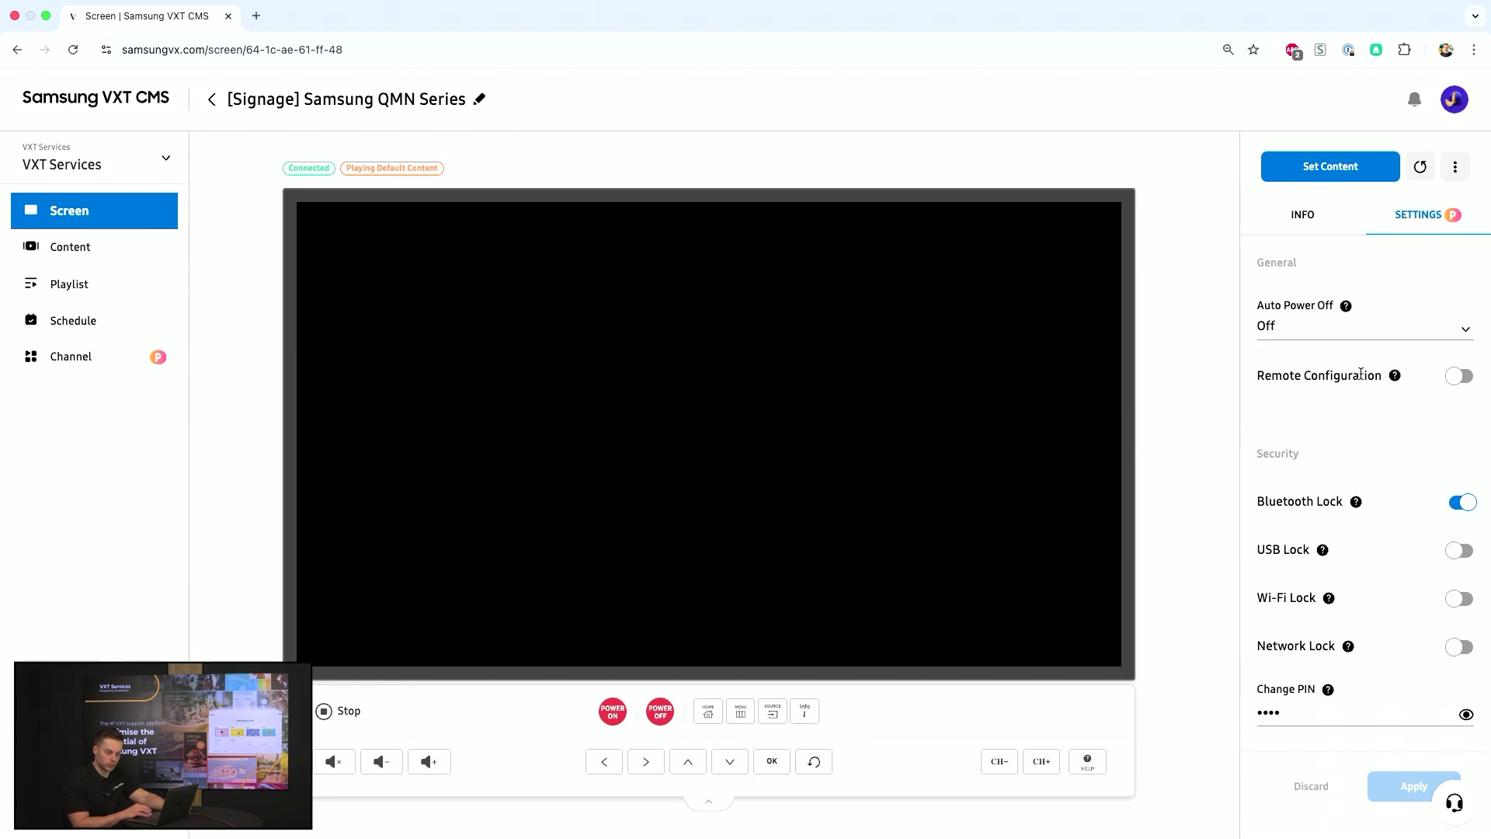
Step: View the Remote Configuration help tip in the screen's settings
{"action": "mouse_move", "coordinate": [1396, 378]}
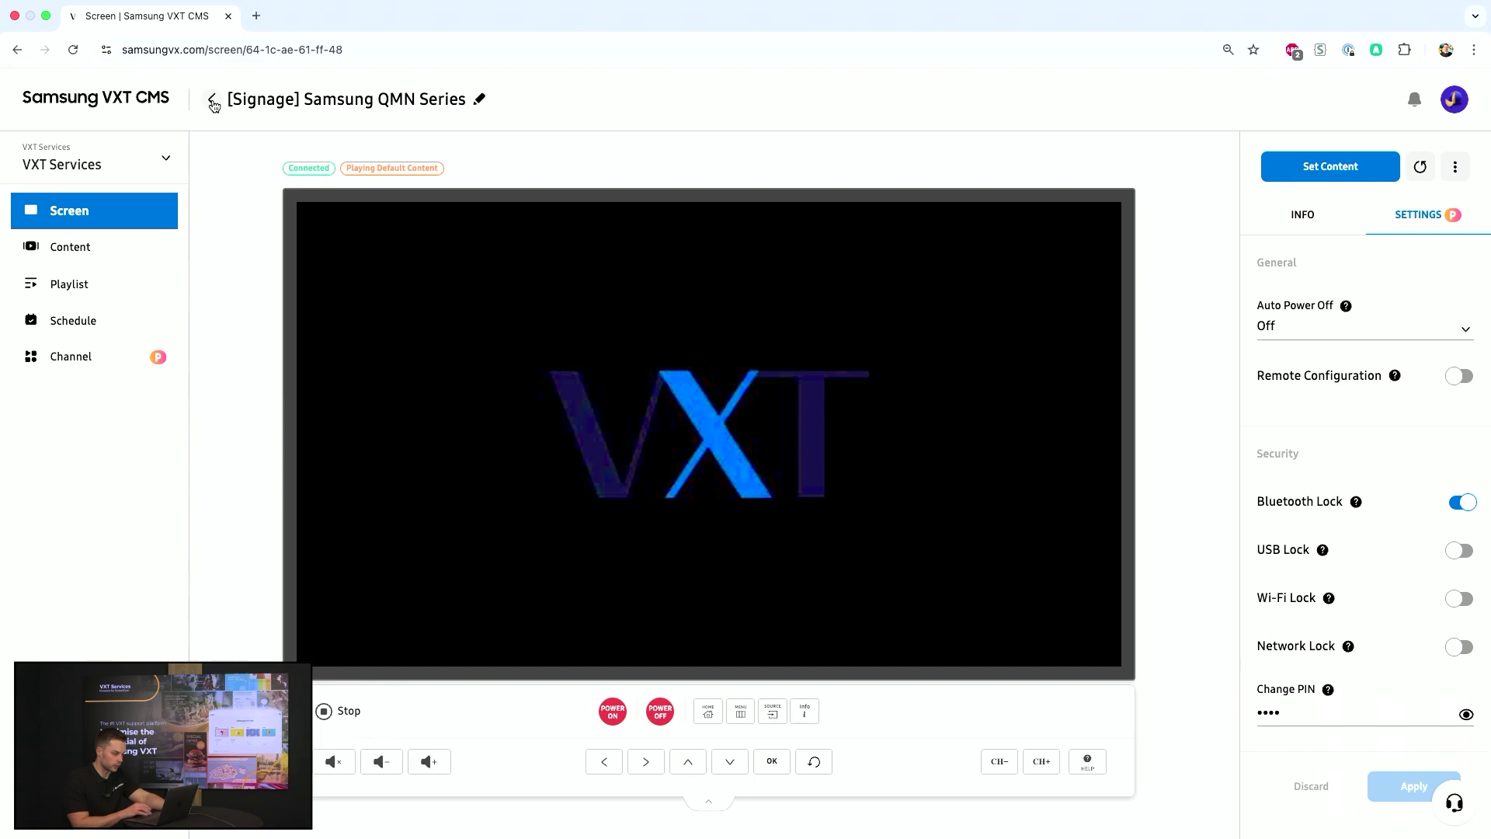
{"action": "left_click", "coordinate": [85, 213]}
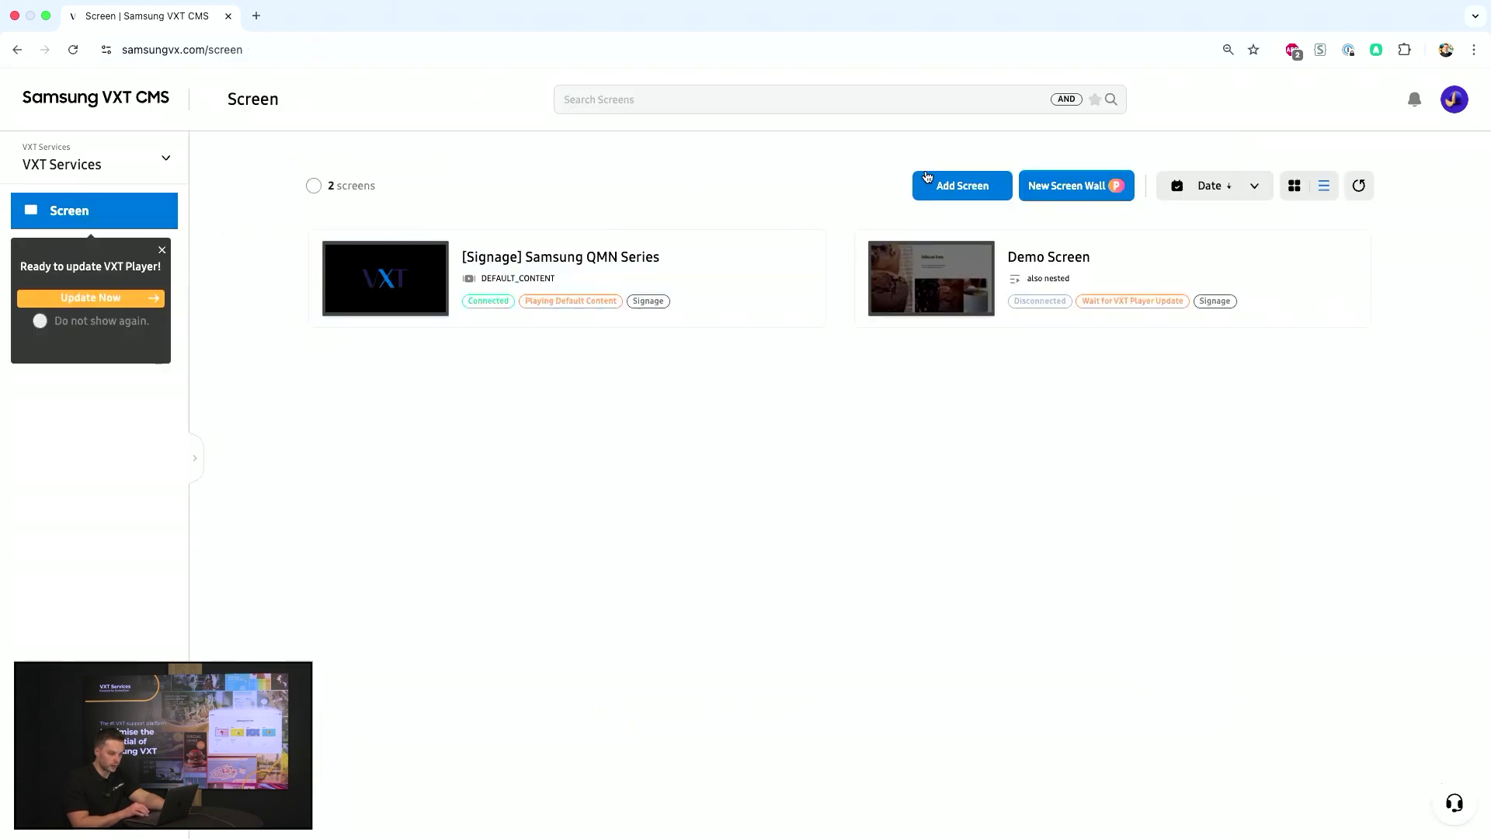
{"action": "left_click", "coordinate": [962, 190]}
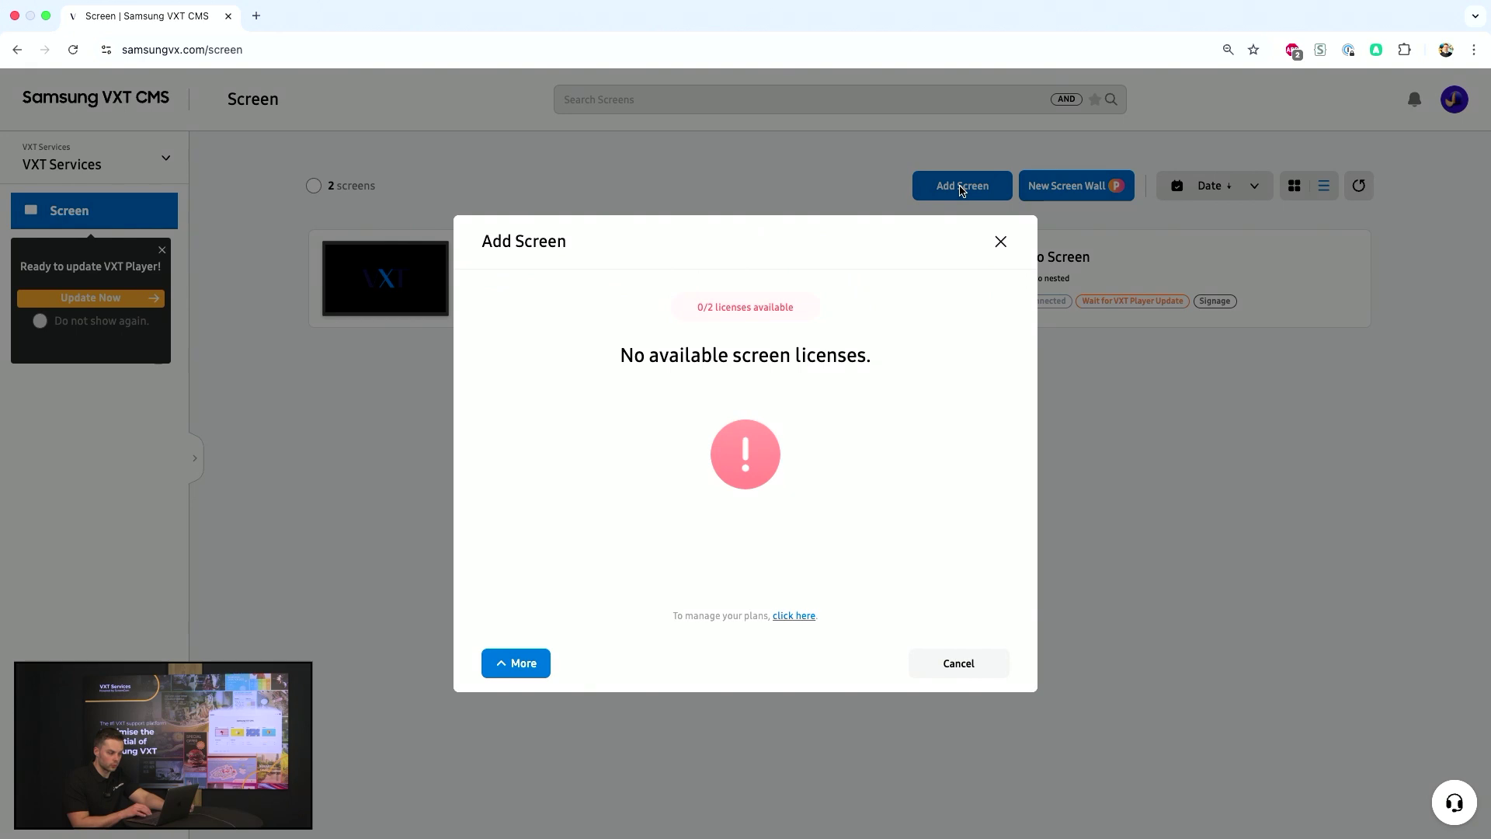
{"action": "key", "text": "Escape"}
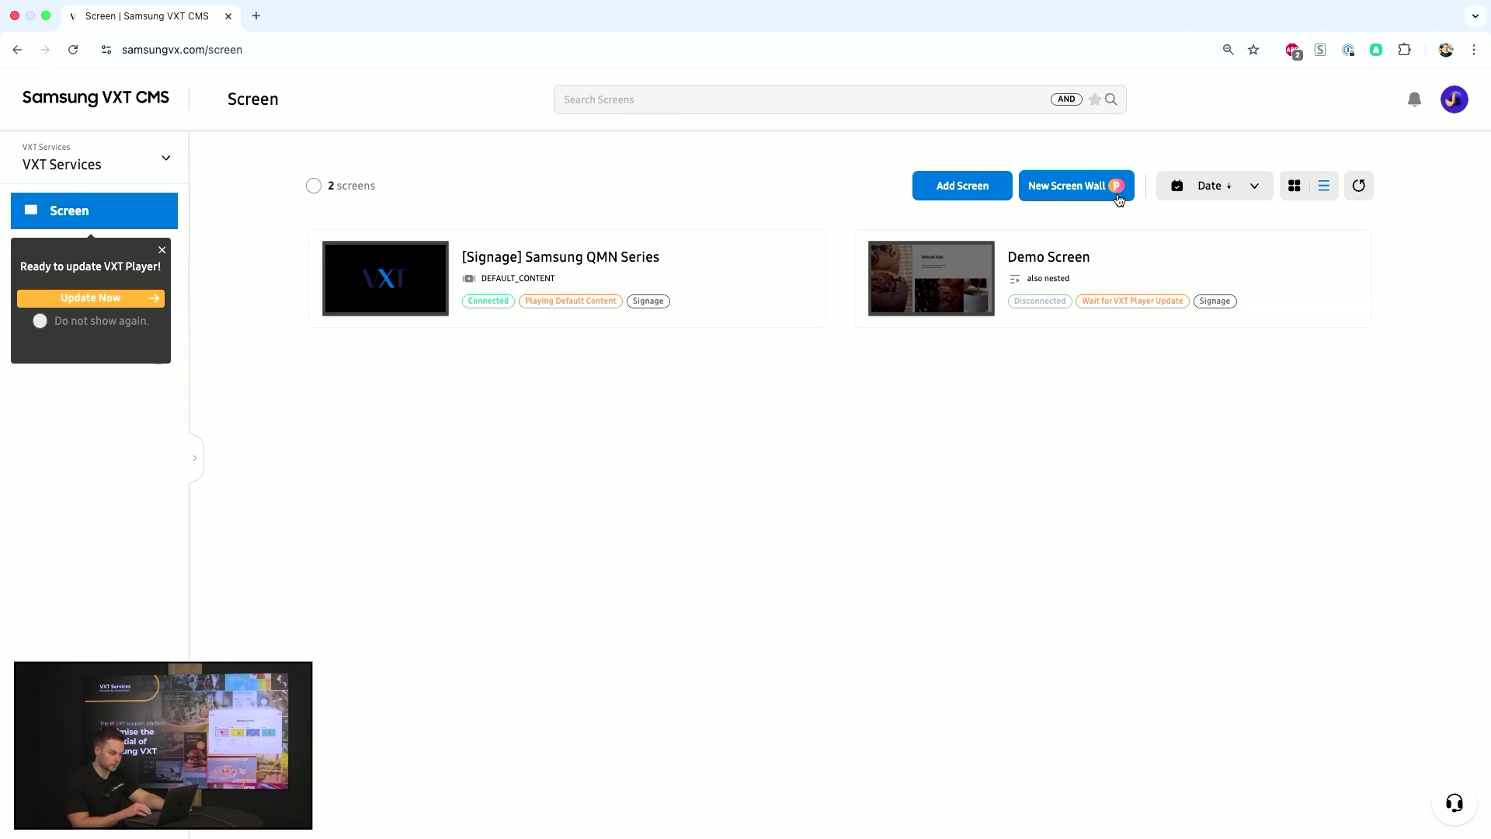
Step: Try the Date sort options and the thumbnail and list layouts, then open the QMN Series card's action menu
{"action": "left_click", "coordinate": [1251, 199]}
{"action": "left_click", "coordinate": [1253, 194]}
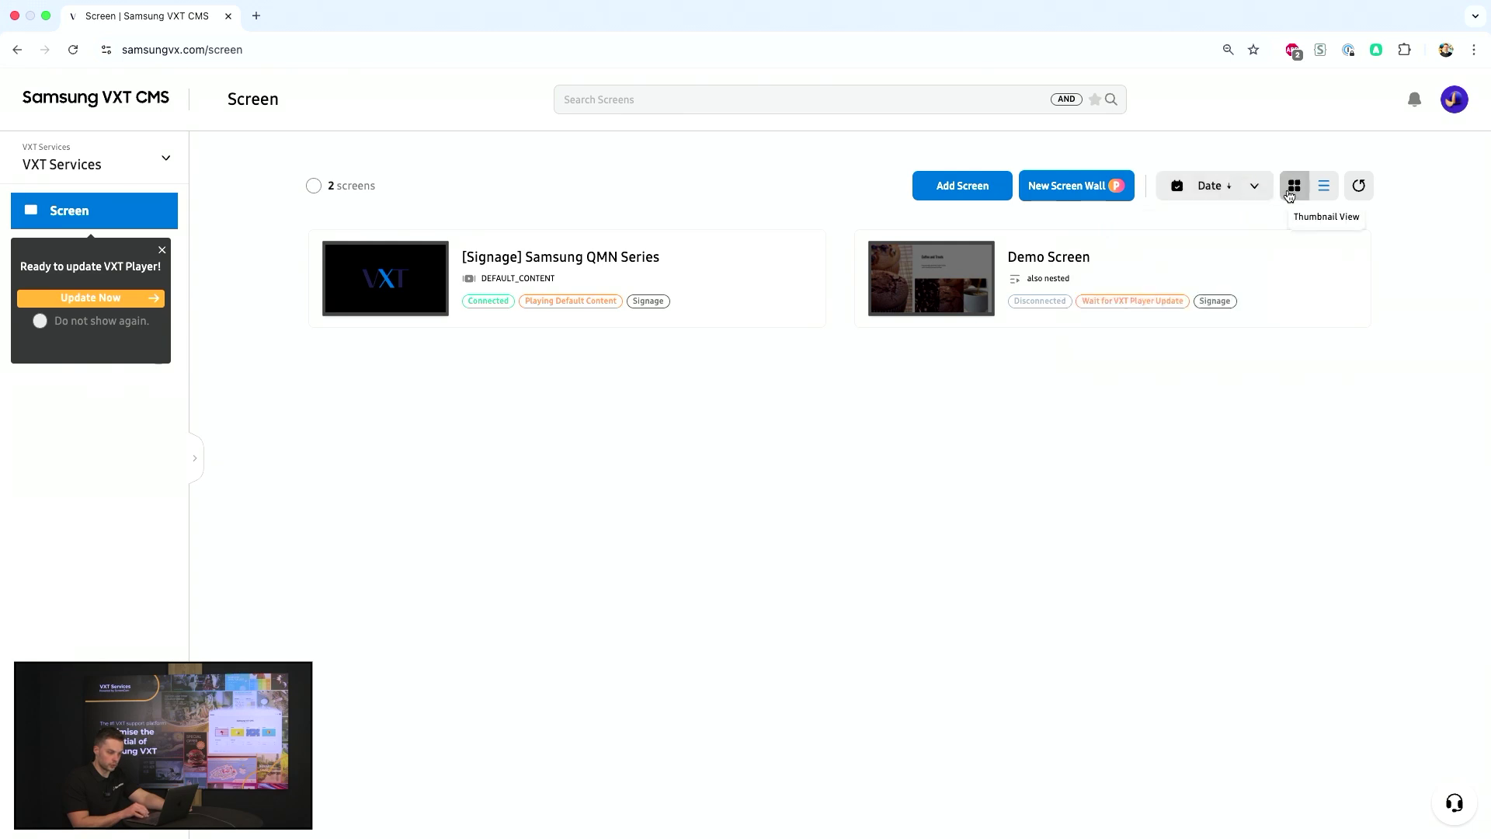
{"action": "left_click", "coordinate": [1293, 188]}
{"action": "left_click", "coordinate": [1315, 196]}
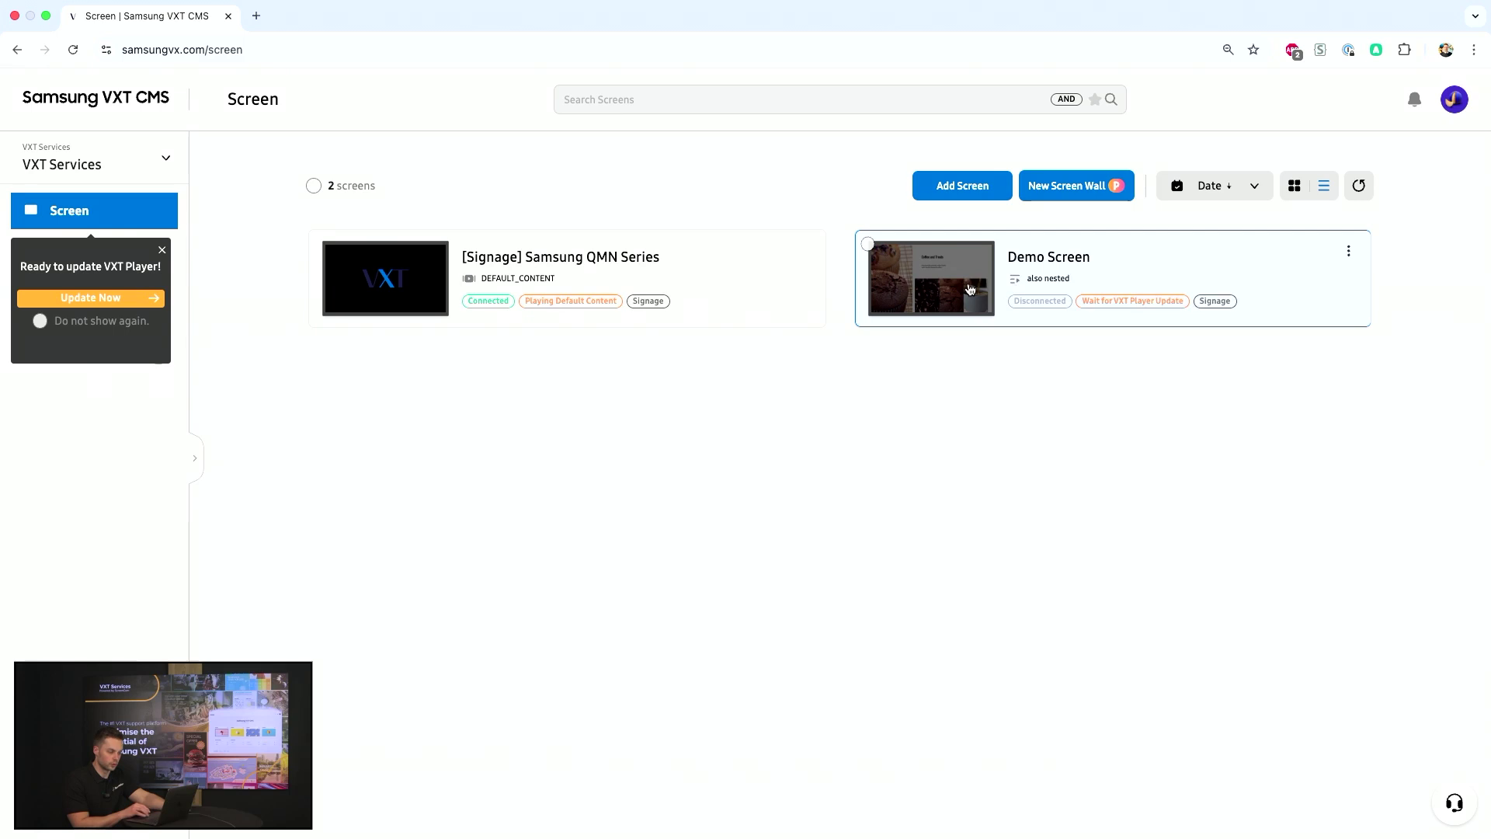
{"action": "left_click", "coordinate": [805, 250]}
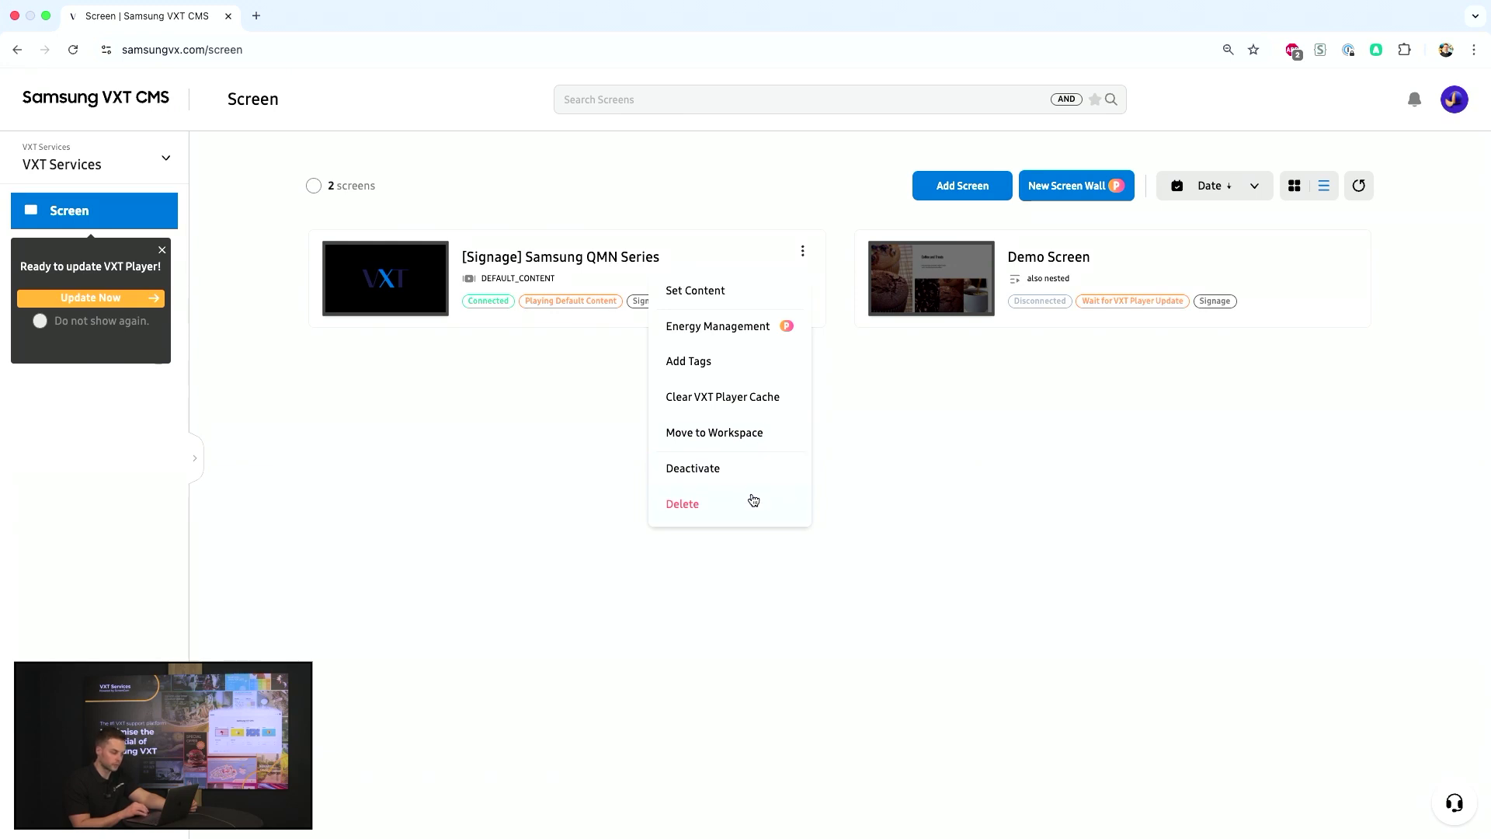
Step: Open the QMN screen's Energy Management (Coming soon), dismiss the auto-update tip, and close it
{"action": "left_click", "coordinate": [781, 330]}
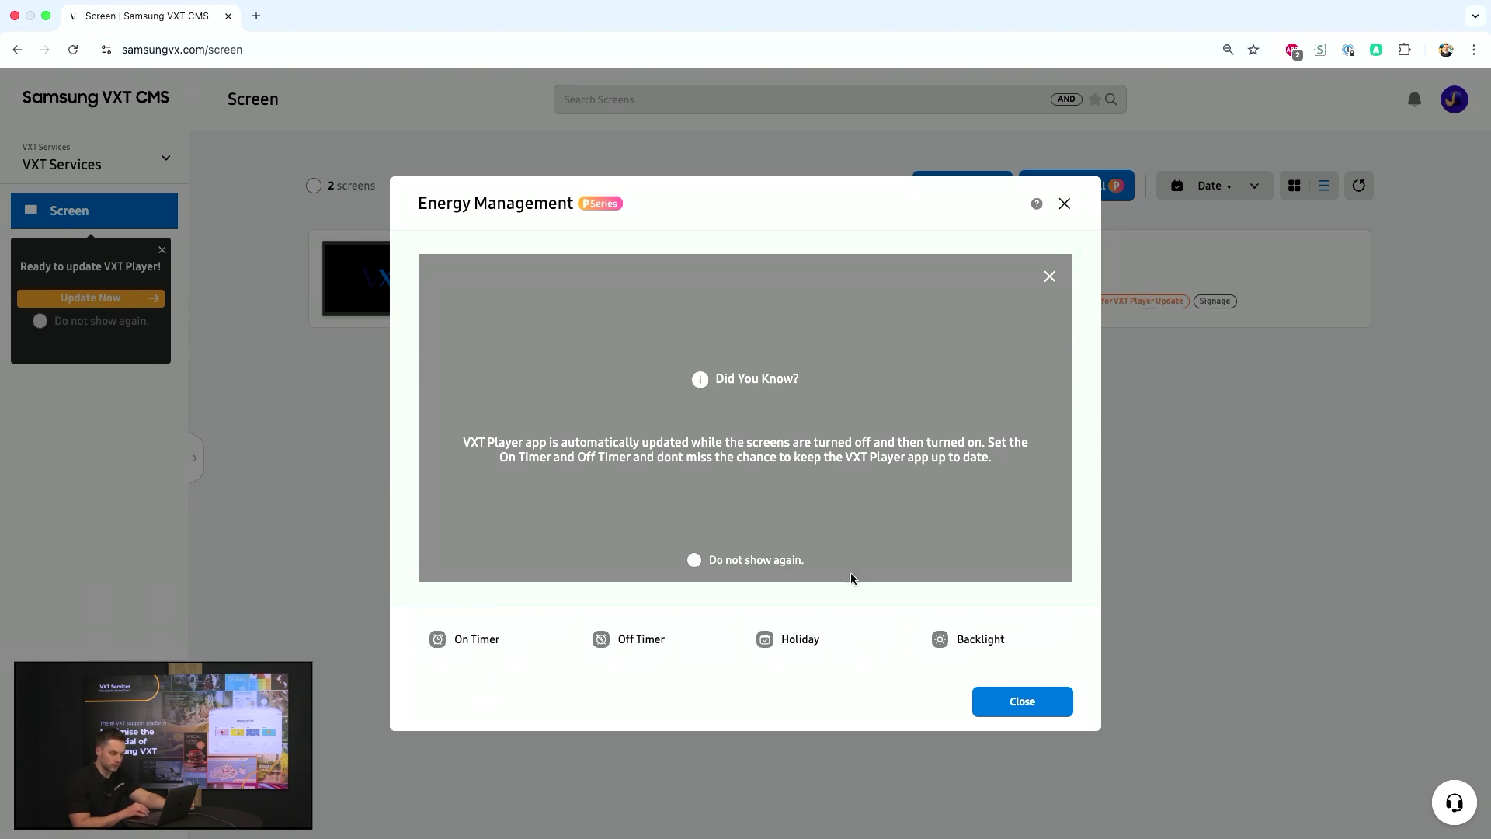
{"action": "left_click", "coordinate": [1050, 278]}
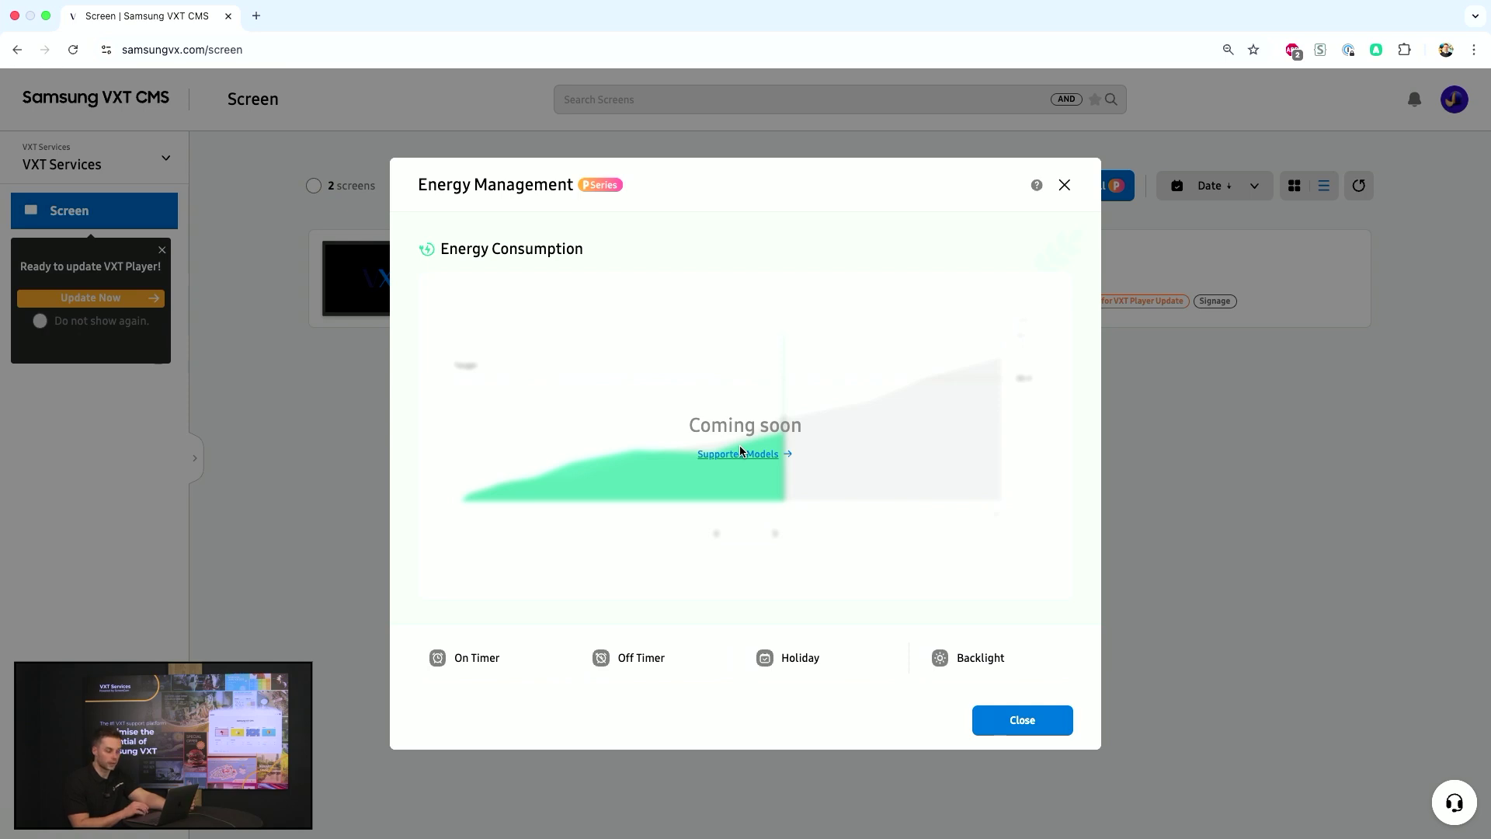
{"action": "left_click", "coordinate": [1065, 187]}
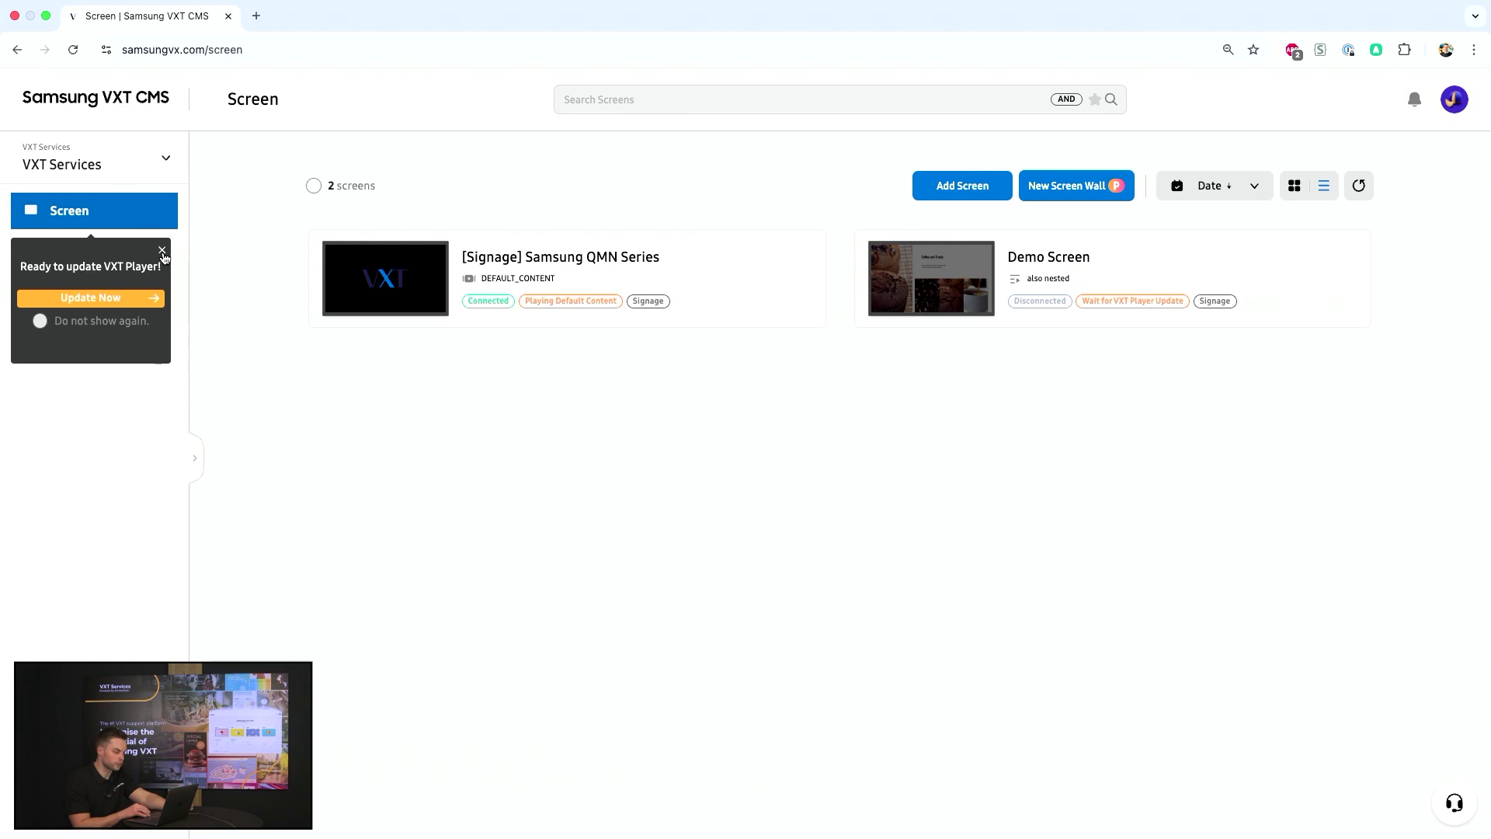
Step: Dismiss the update notice, go to the Content library, and open then close the search filters
{"action": "left_click", "coordinate": [162, 251]}
{"action": "left_click", "coordinate": [123, 258]}
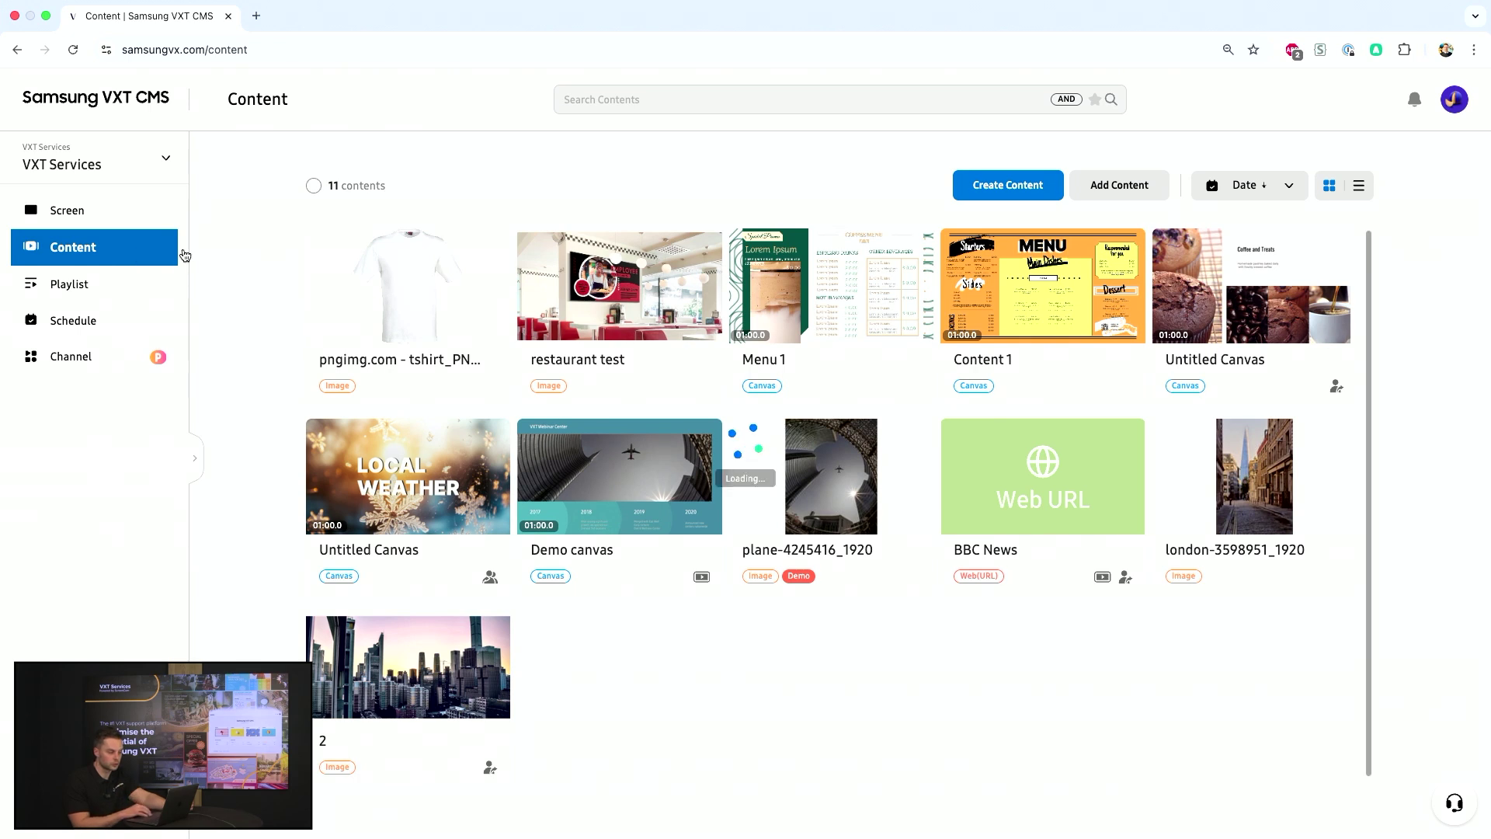
{"action": "left_click", "coordinate": [707, 104]}
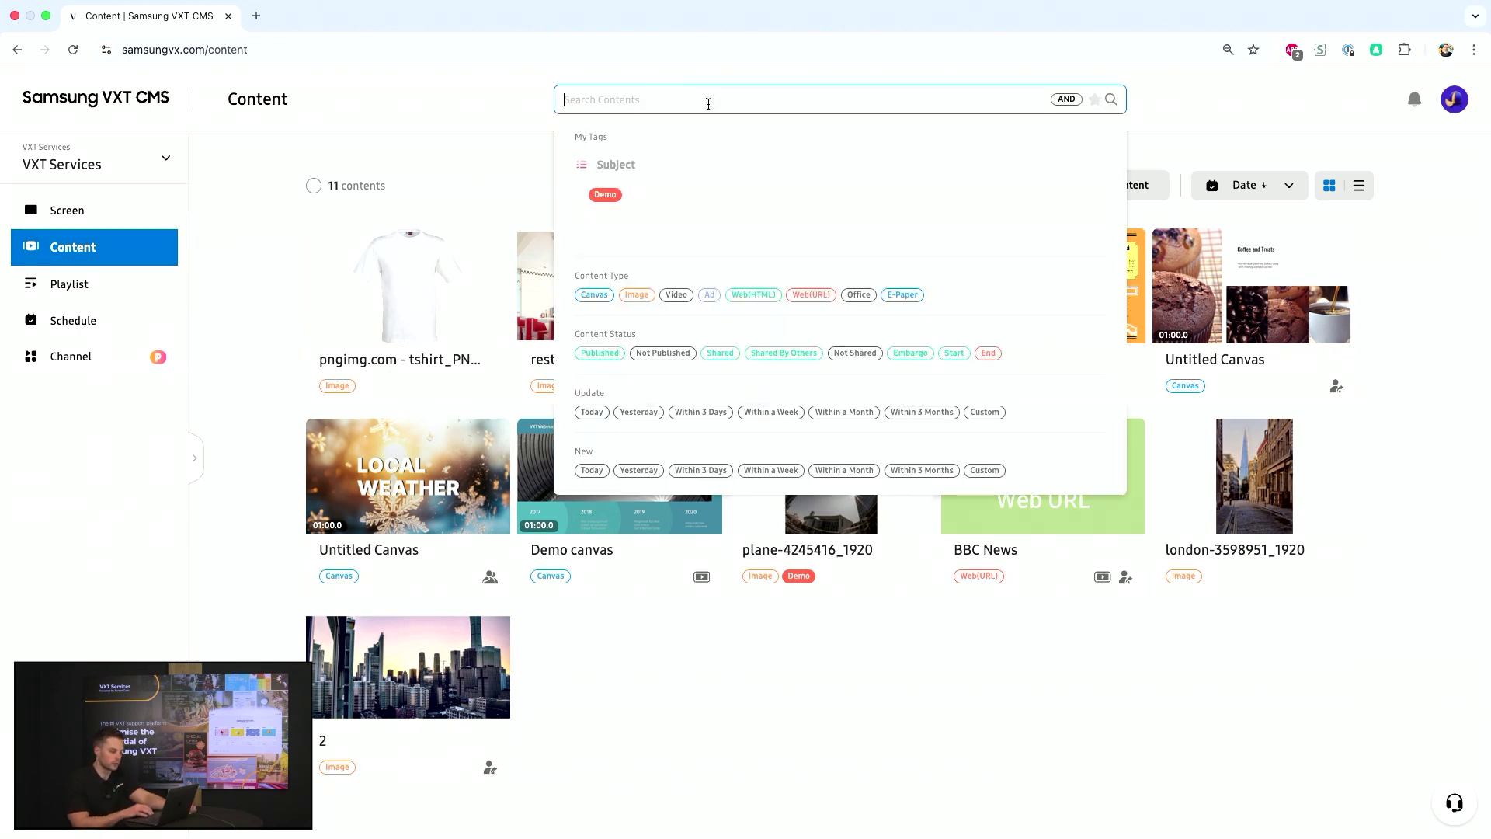
{"action": "left_click", "coordinate": [669, 657]}
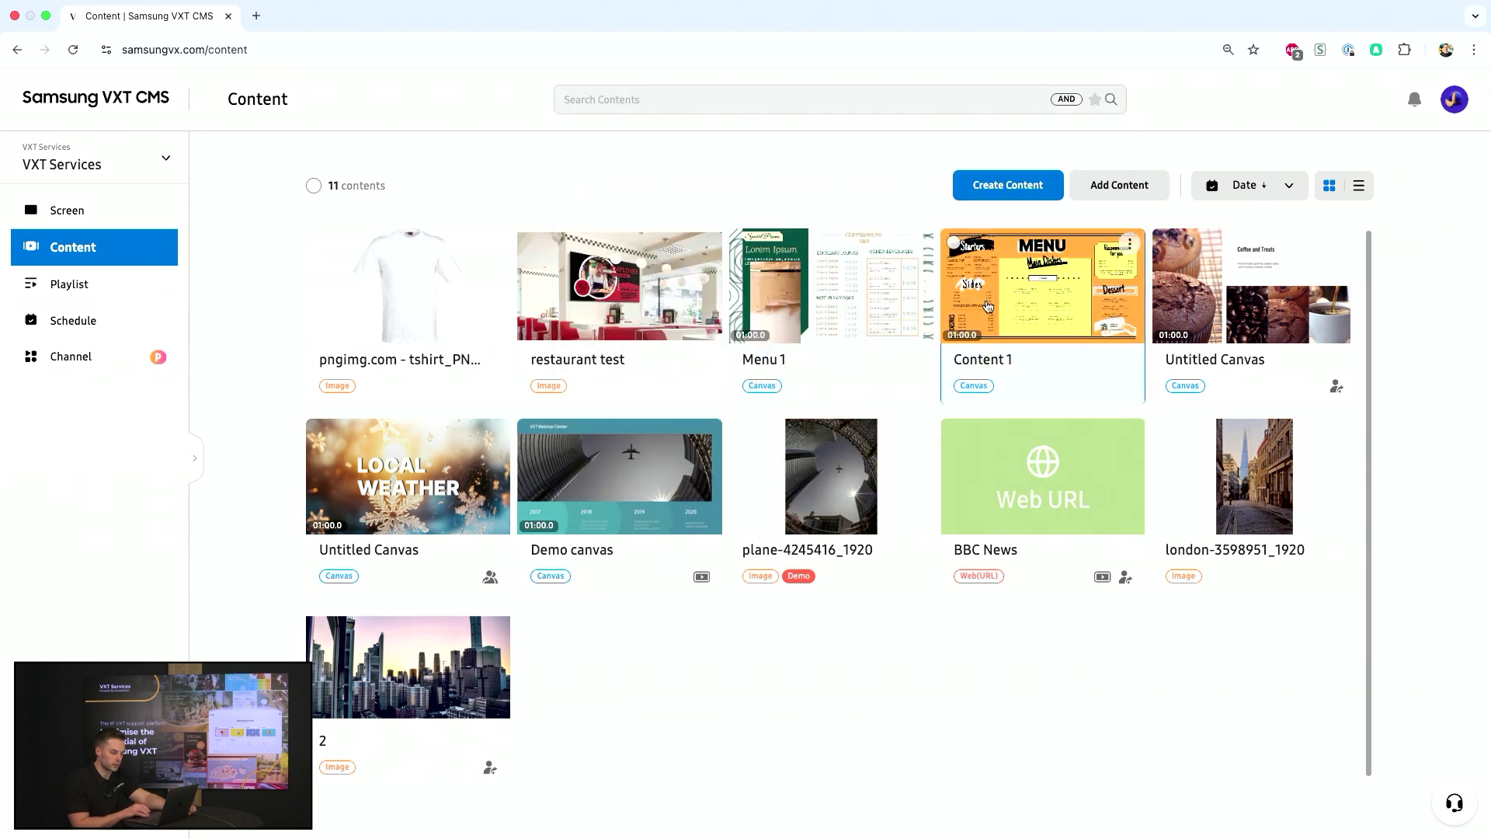
Step: View the AD, WEB(HTML) and WEB(URL) forms in Add Content, then close without saving
{"action": "left_click", "coordinate": [1098, 199]}
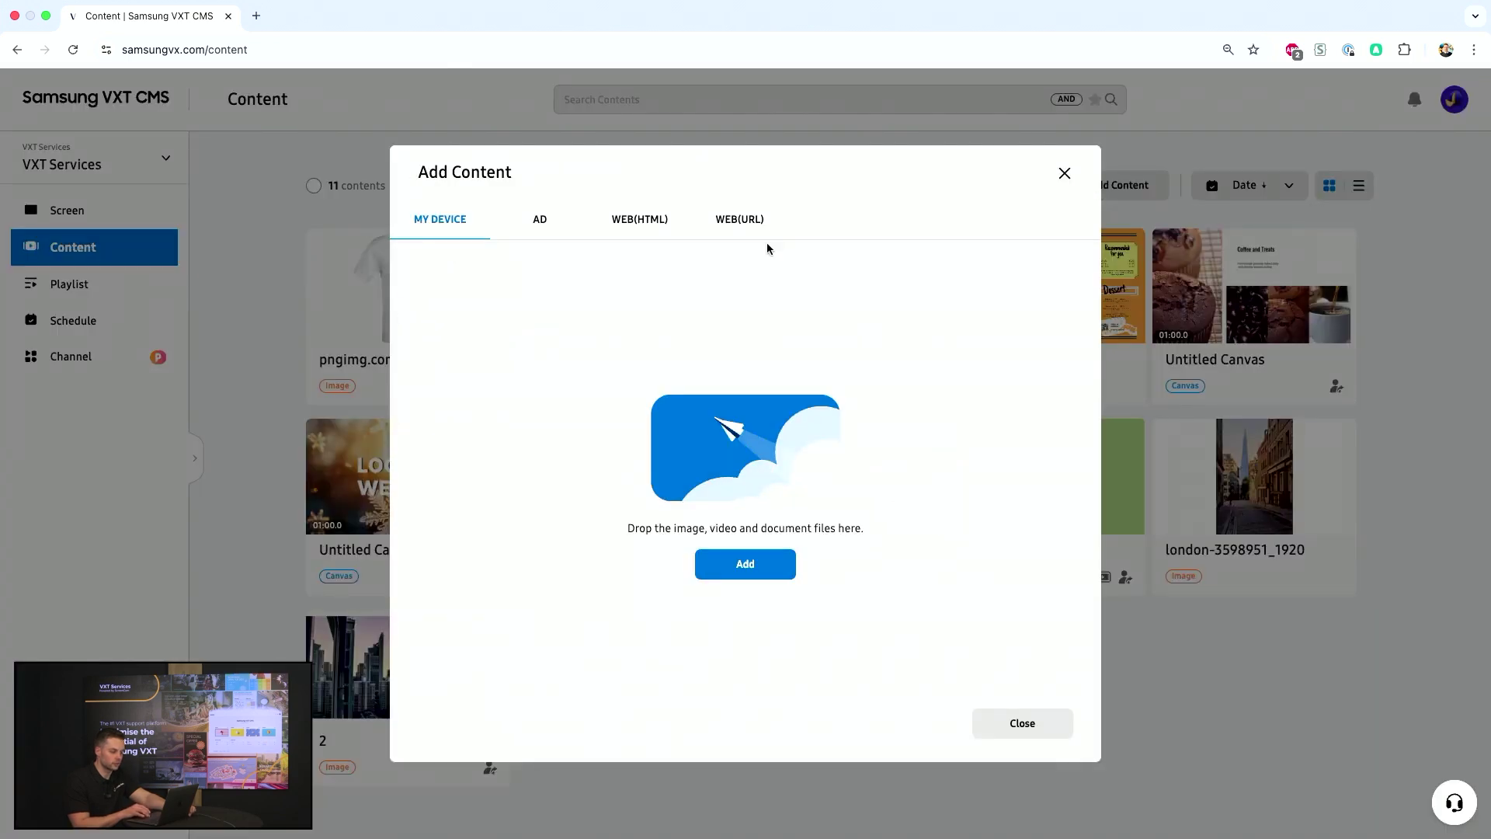
{"action": "left_click", "coordinate": [544, 226]}
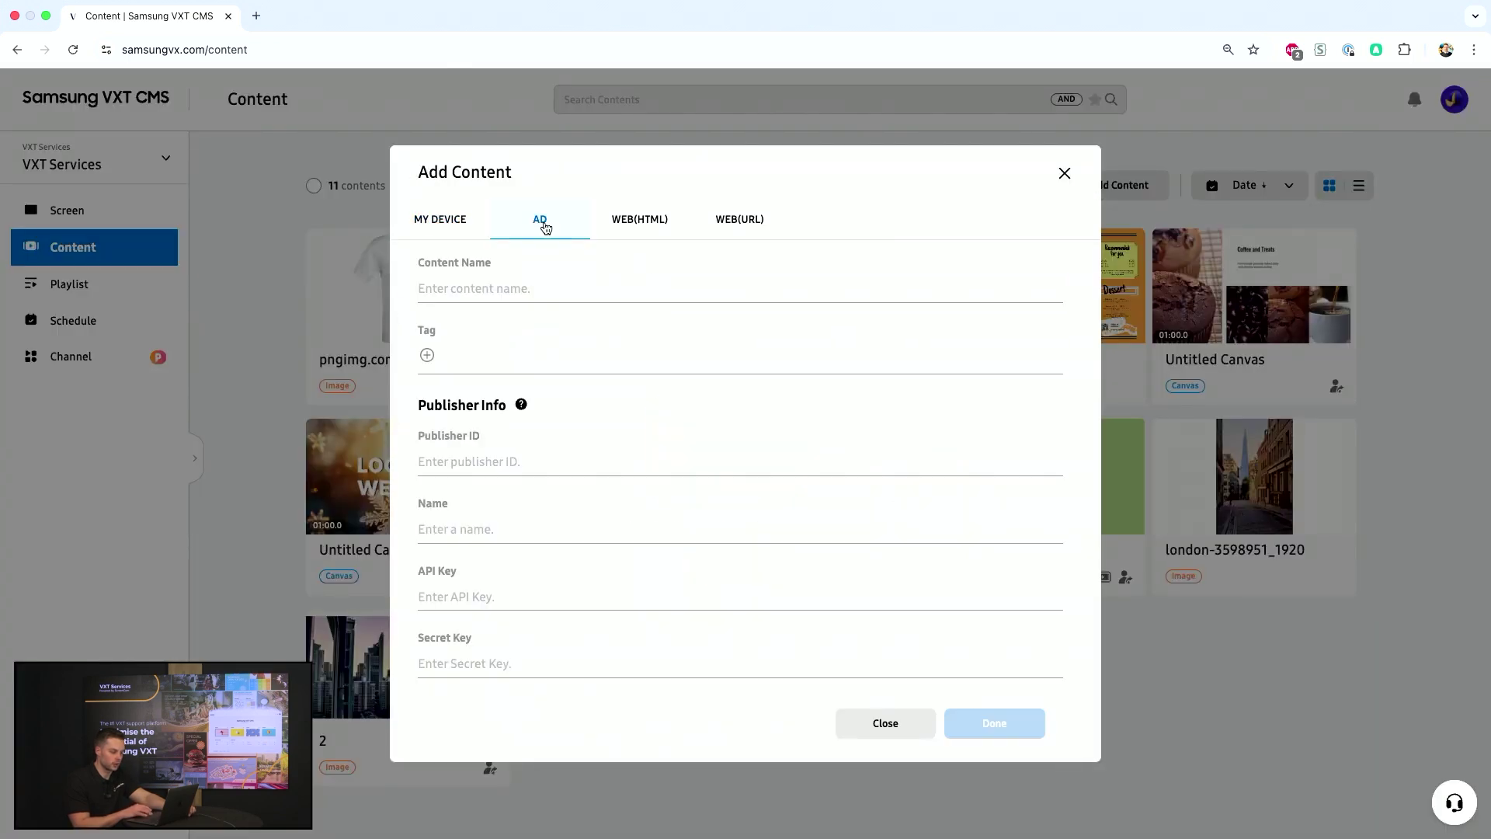
{"action": "left_click", "coordinate": [637, 227]}
{"action": "left_click", "coordinate": [728, 229]}
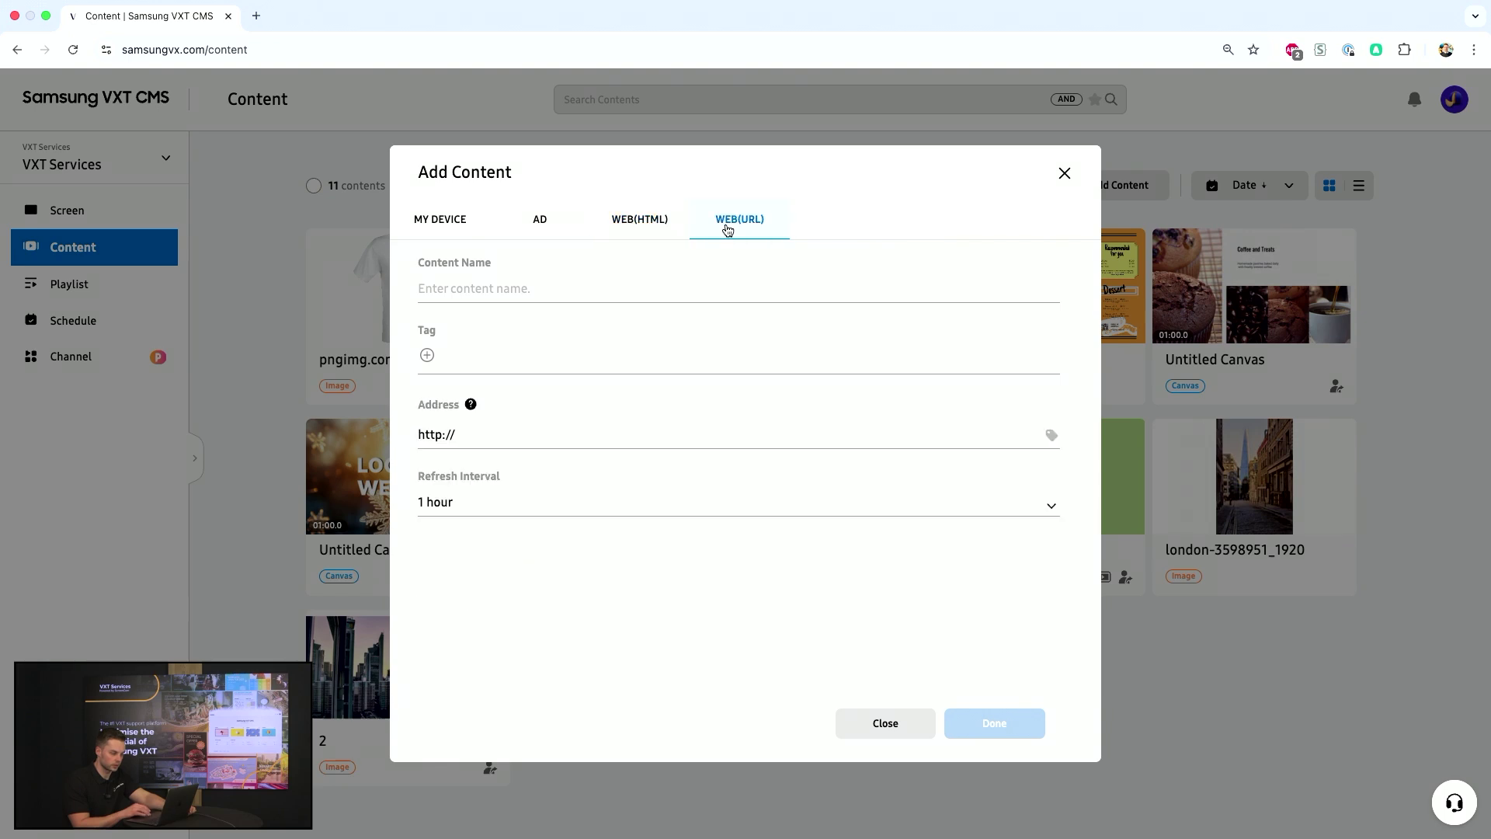
{"action": "left_click", "coordinate": [1065, 173]}
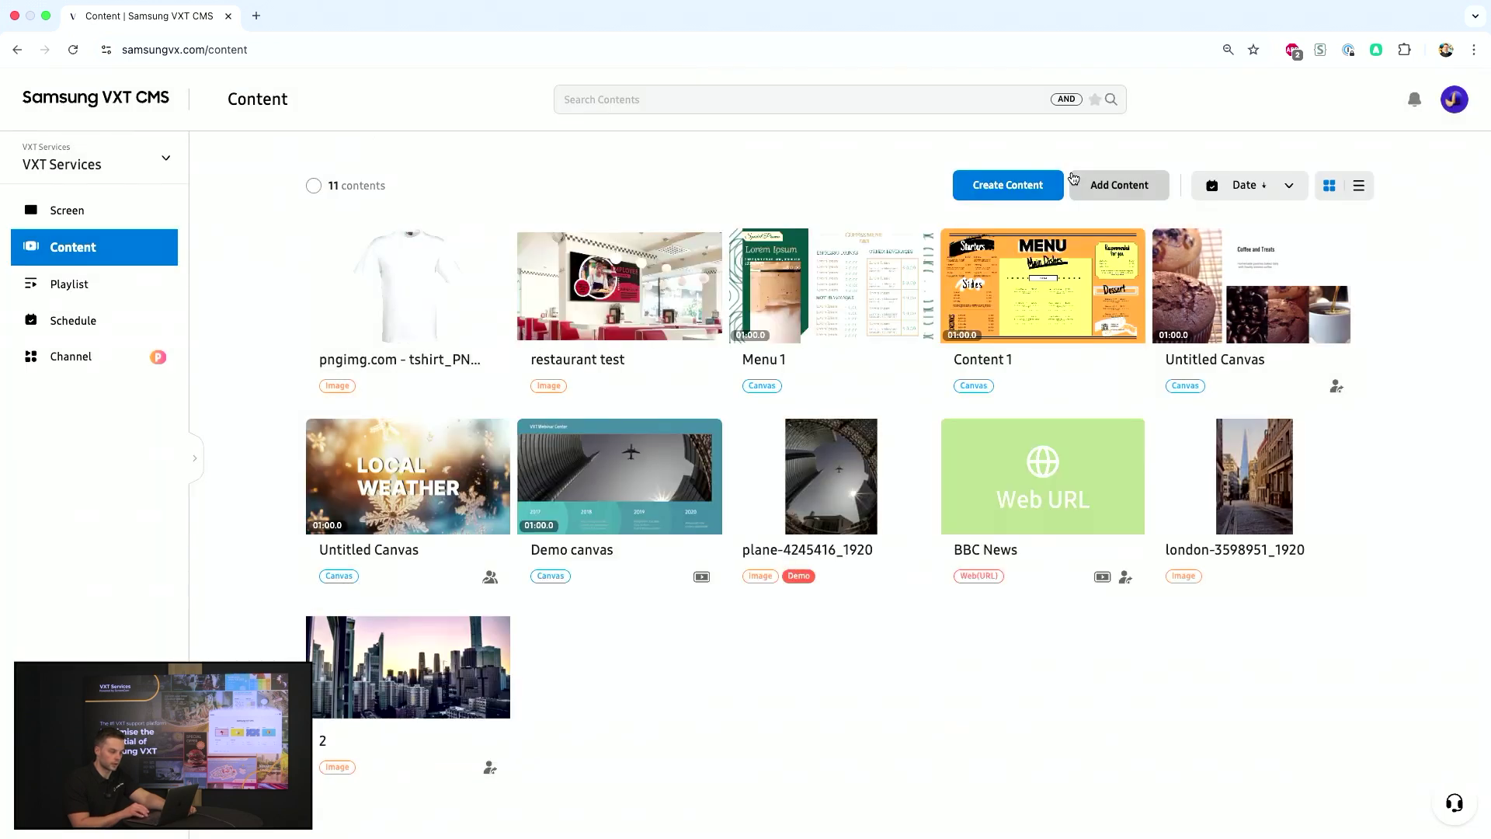
Step: Create a new Untitled Canvas and scroll the Widgets panel down to the Source section
{"action": "left_click", "coordinate": [1027, 186]}
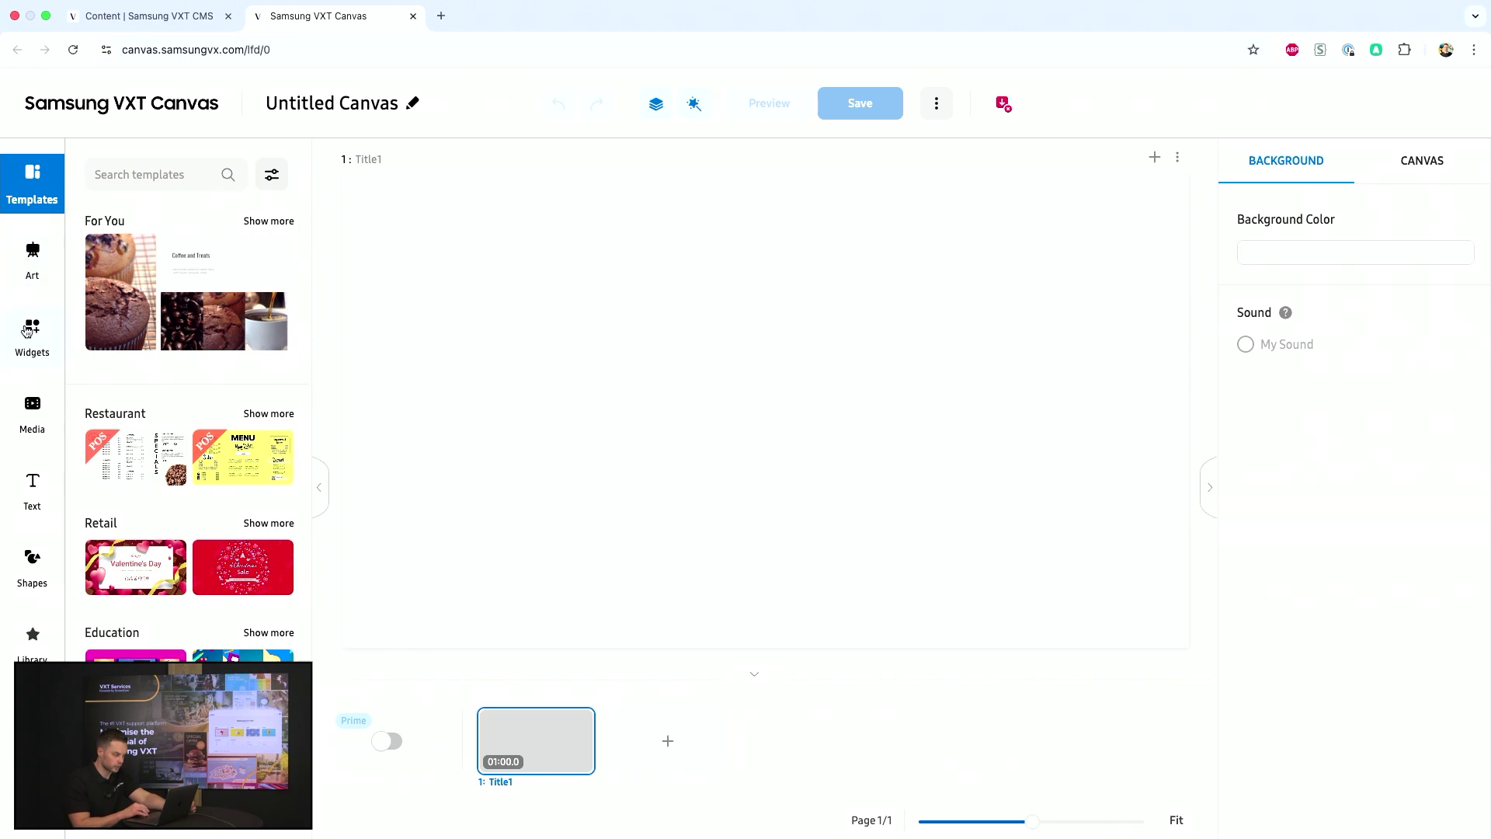
{"action": "left_click", "coordinate": [27, 332]}
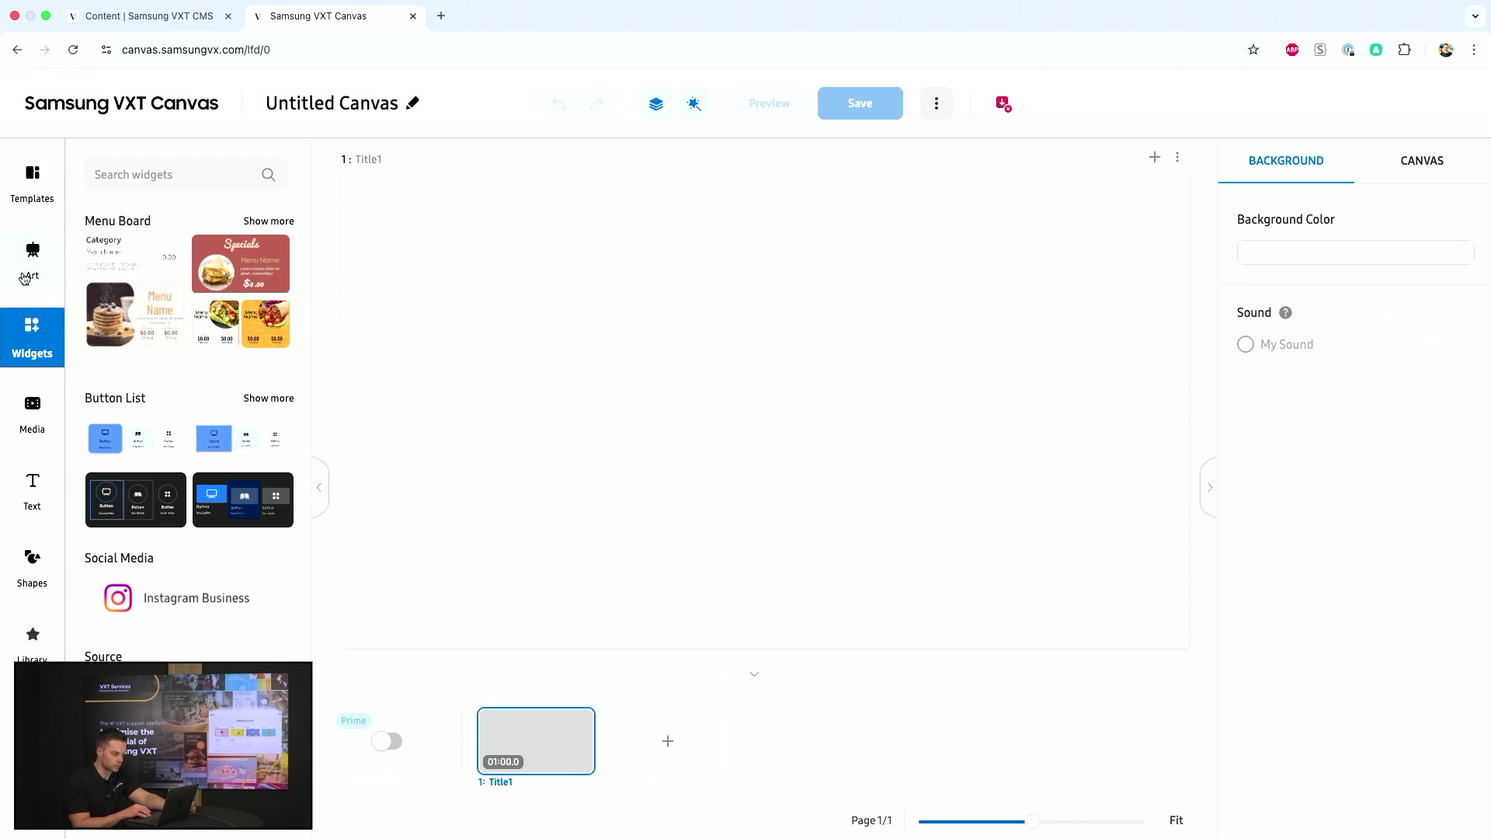
{"action": "scroll", "coordinate": [153, 317], "scroll_direction": "down", "scroll_amount": 1}
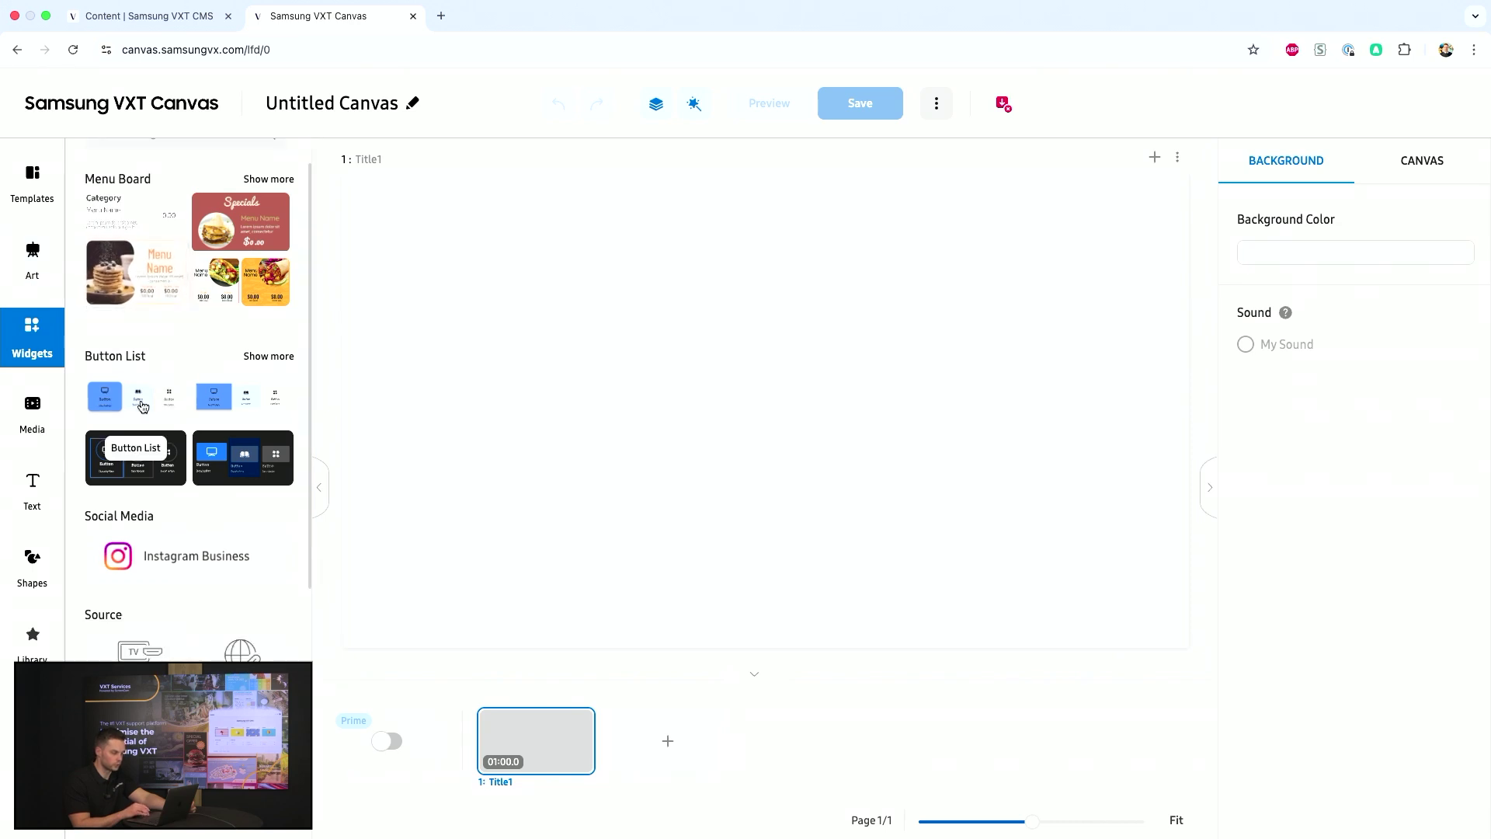
{"action": "scroll", "coordinate": [145, 404], "scroll_direction": "down", "scroll_amount": 1}
{"action": "scroll", "coordinate": [155, 579], "scroll_direction": "down", "scroll_amount": 1}
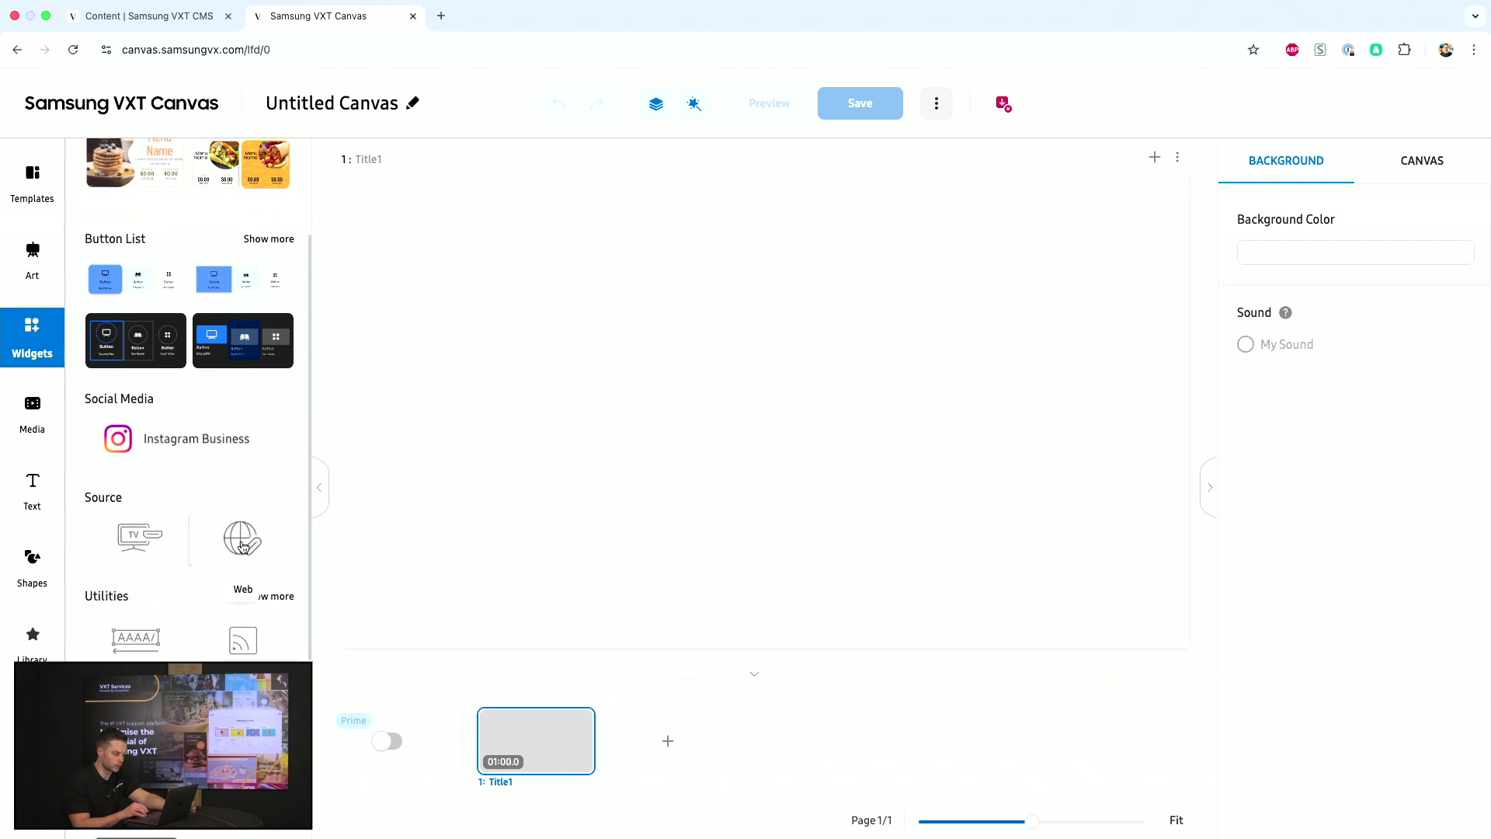
{"action": "left_click_drag", "start_coordinate": [242, 547], "coordinate": [446, 226]}
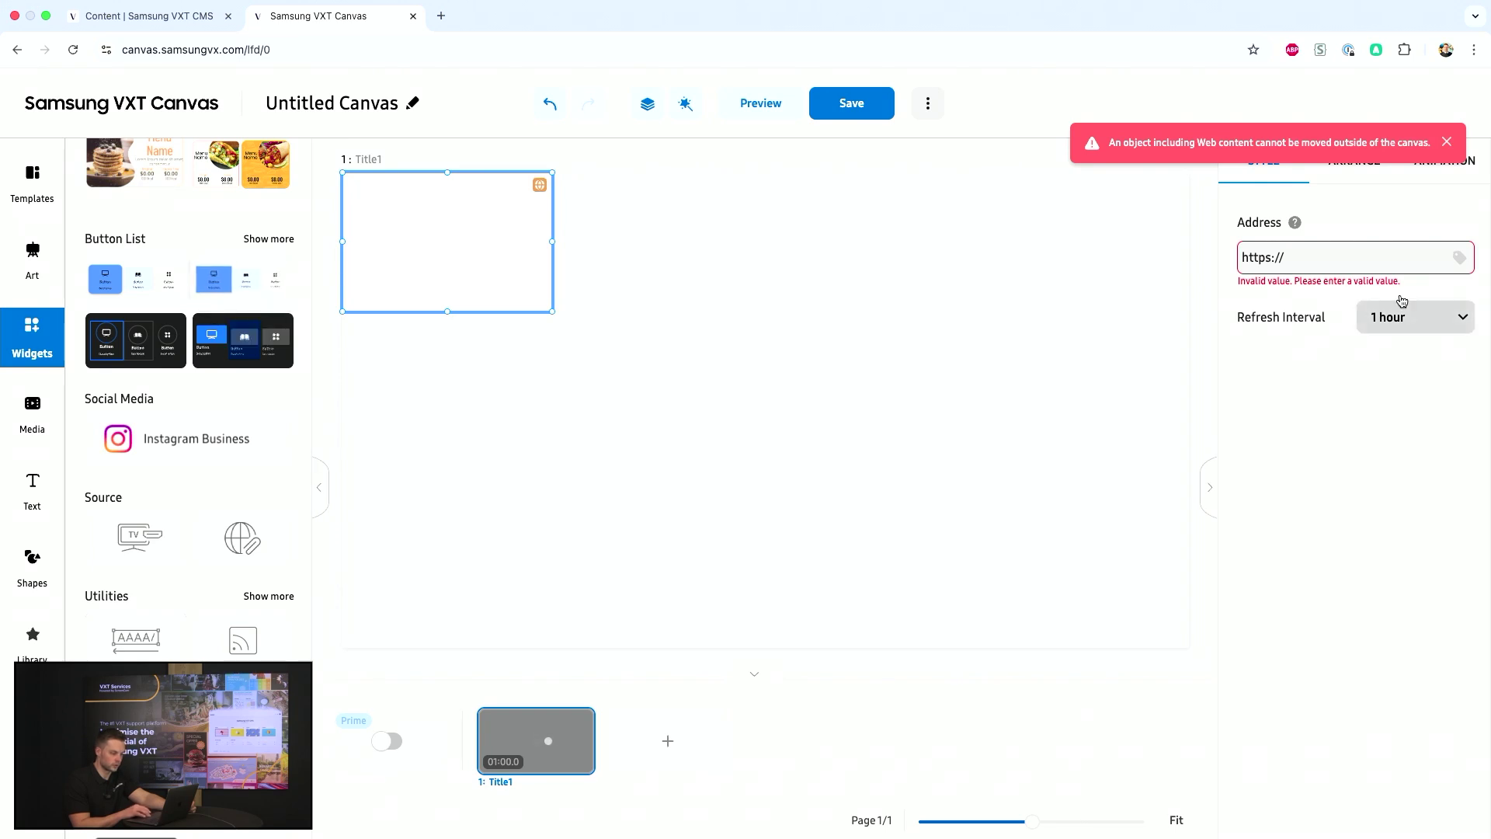
{"action": "left_click", "coordinate": [1352, 262]}
{"action": "type", "text": "www.google.com"}
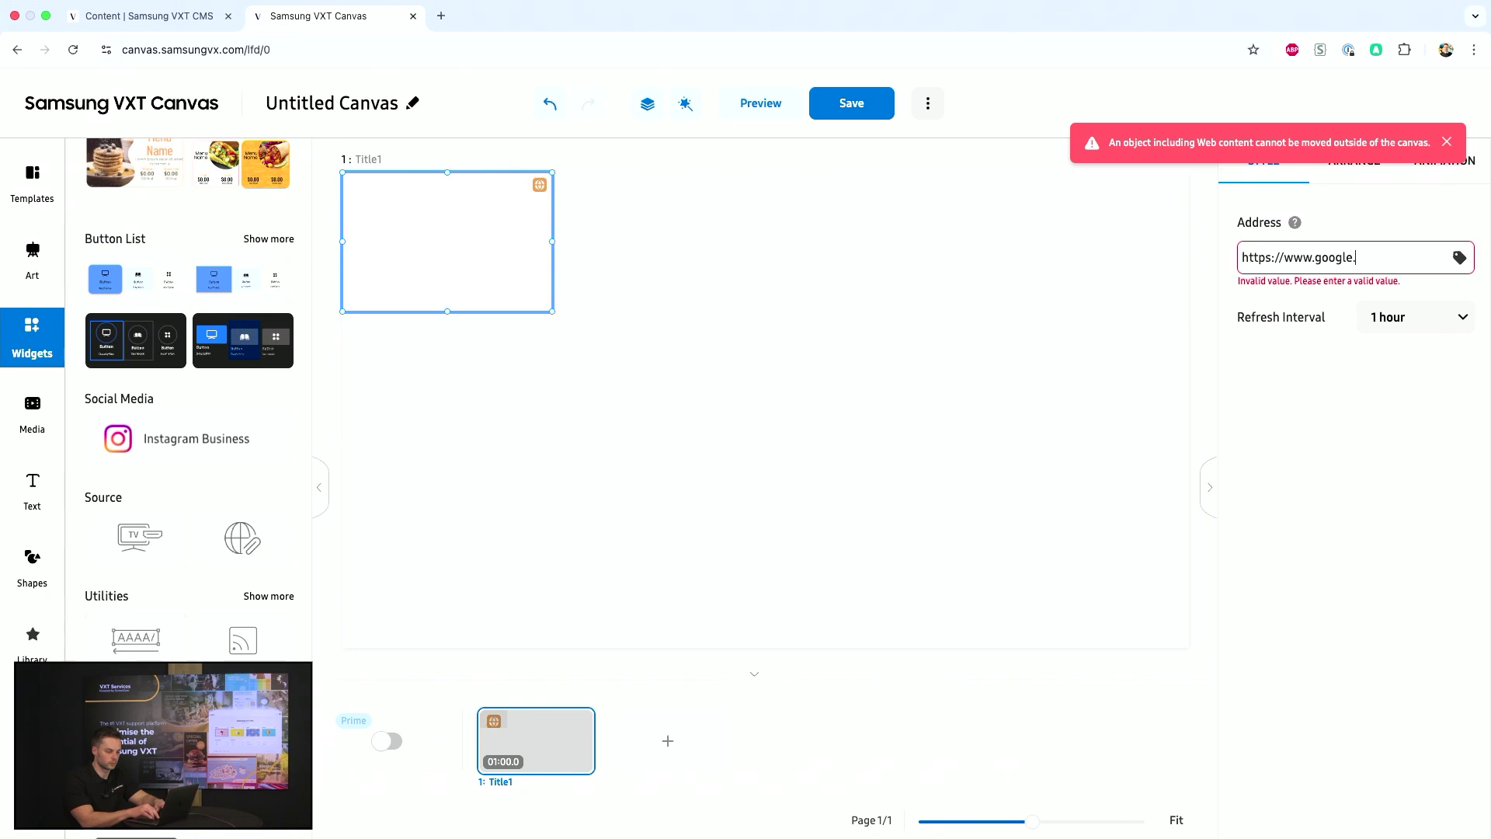
{"action": "left_click", "coordinate": [1435, 325]}
{"action": "left_click", "coordinate": [1412, 385]}
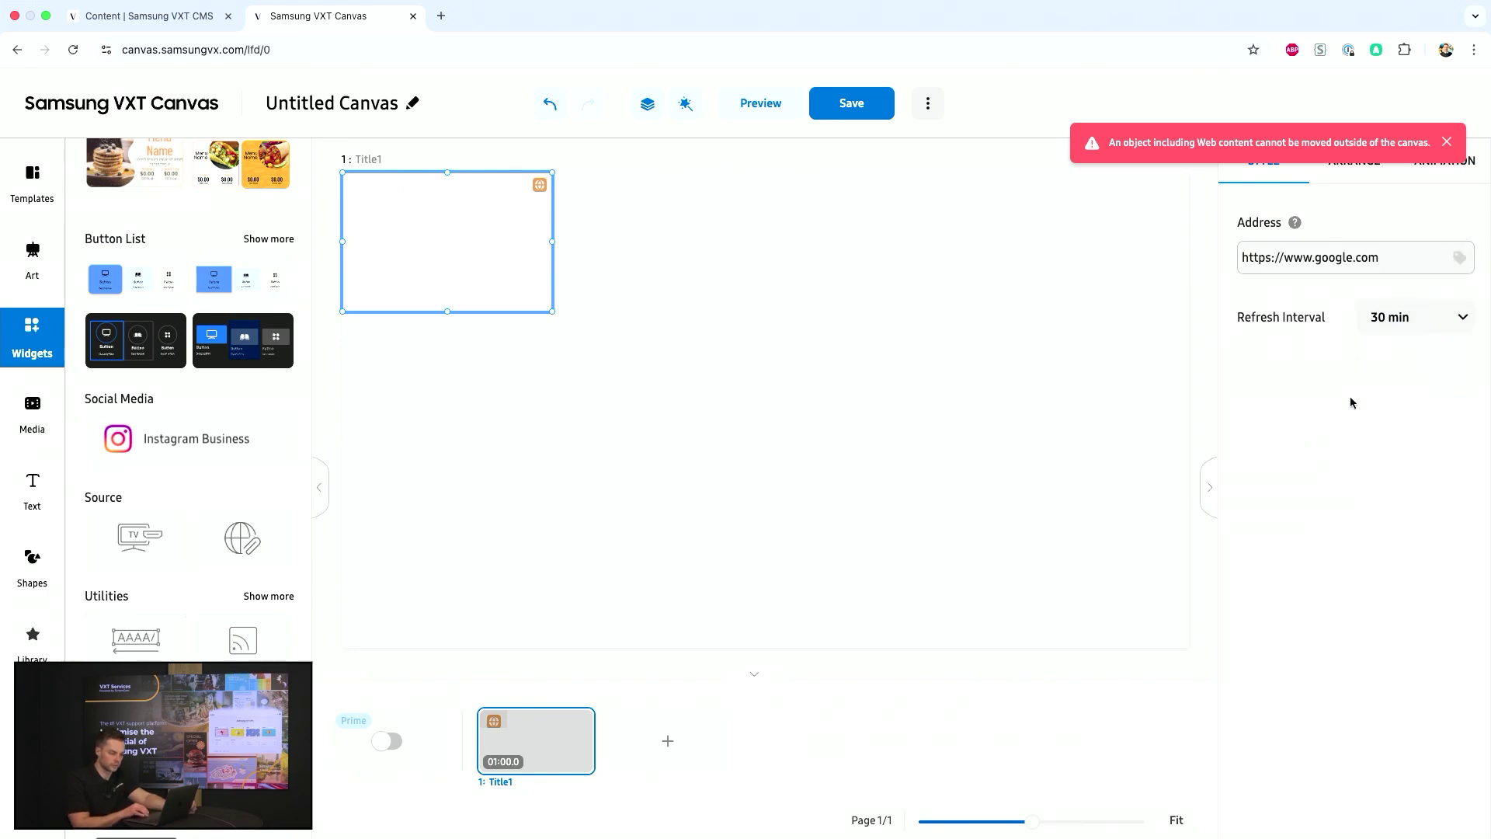
{"action": "left_click_drag", "start_coordinate": [440, 263], "coordinate": [452, 276]}
Step: Add the restaurant test photo as a full-page backdrop and move the Web layer above it
{"action": "left_click", "coordinate": [32, 405]}
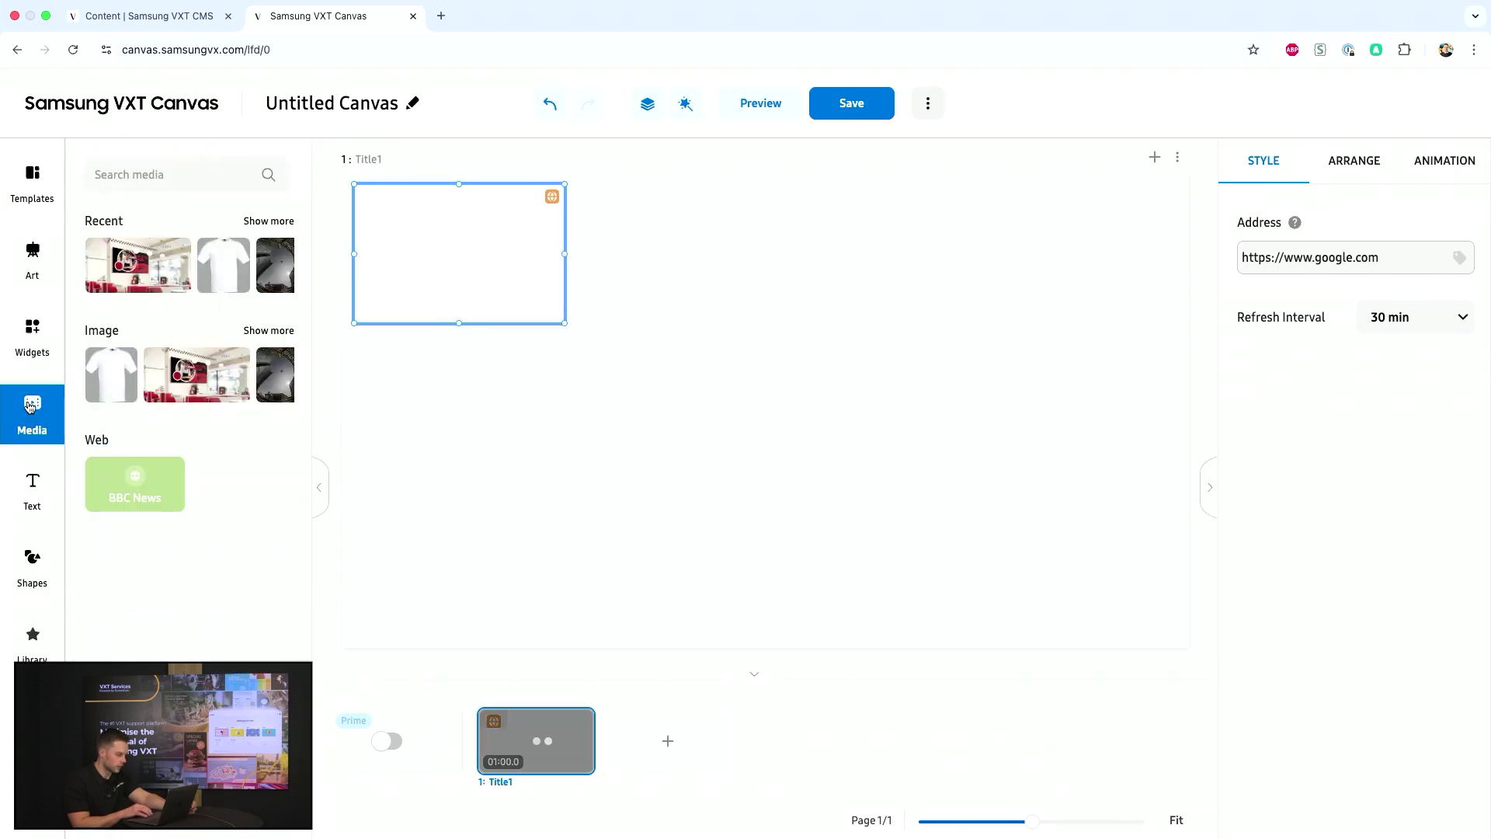
{"action": "left_click_drag", "start_coordinate": [138, 265], "coordinate": [851, 533]}
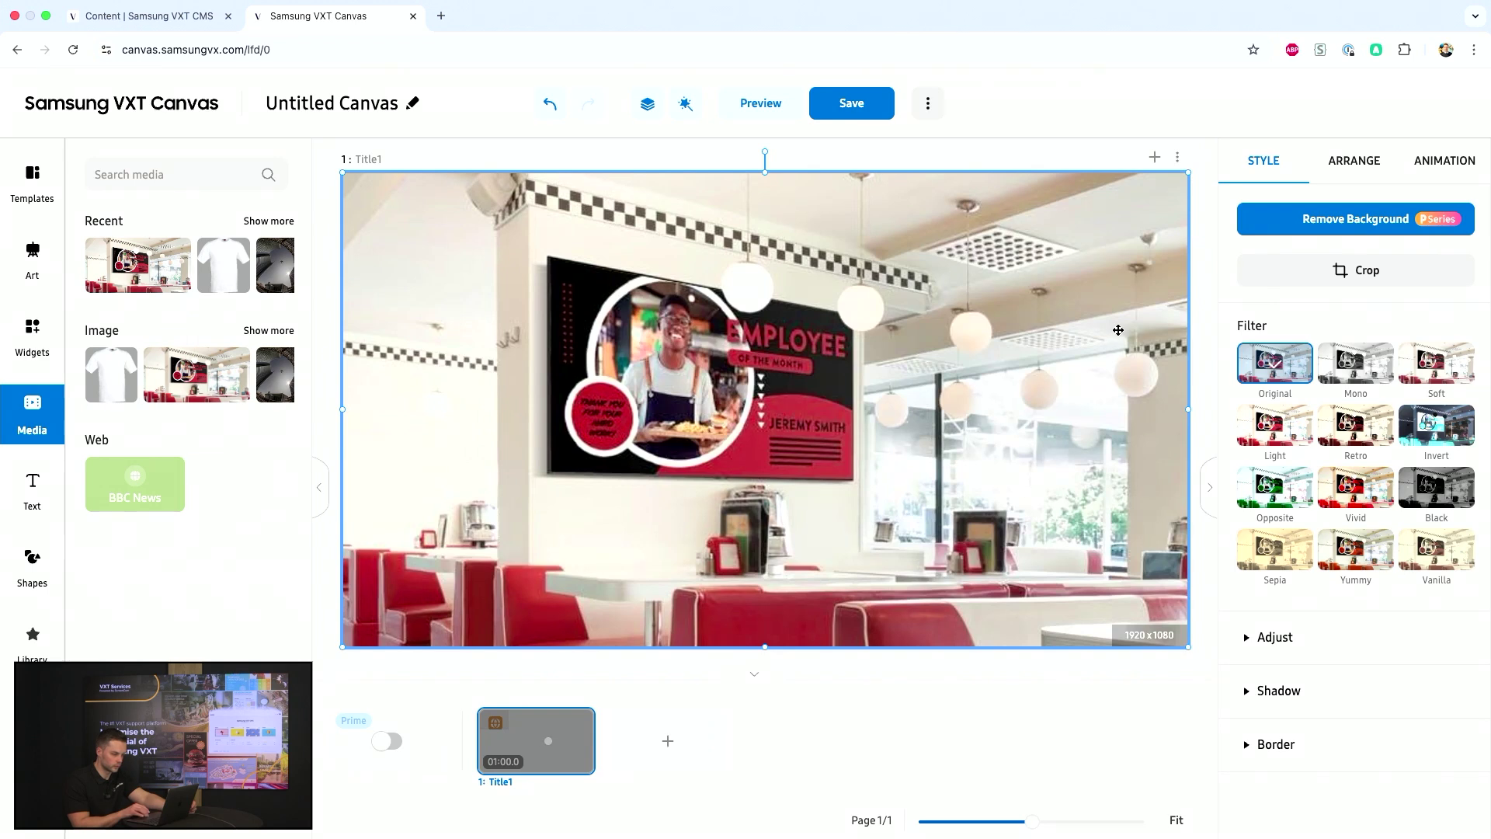
{"action": "left_click", "coordinate": [651, 105]}
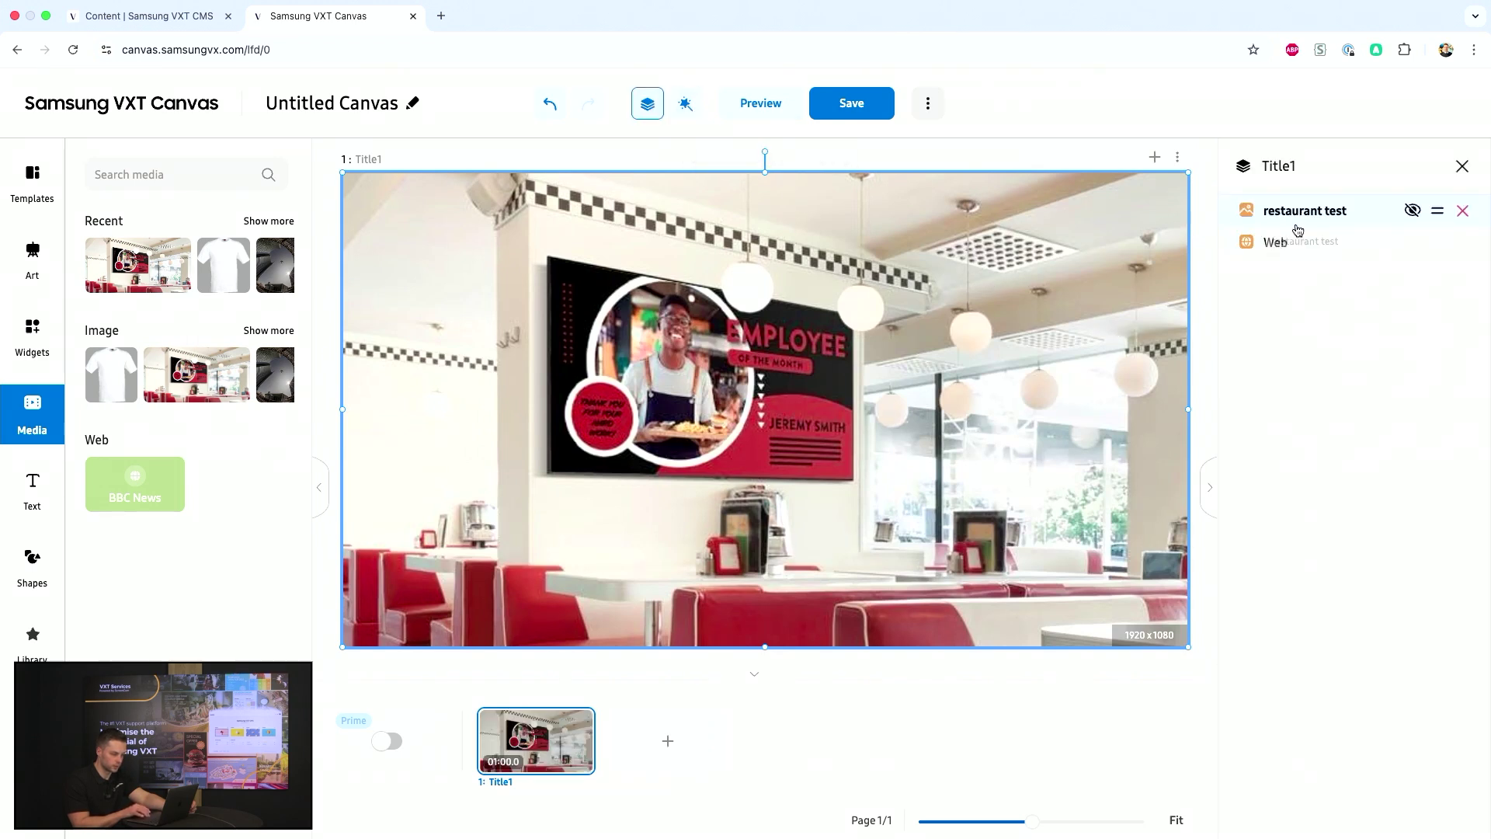
{"action": "left_click", "coordinate": [1285, 243]}
{"action": "double_click", "coordinate": [1285, 209]}
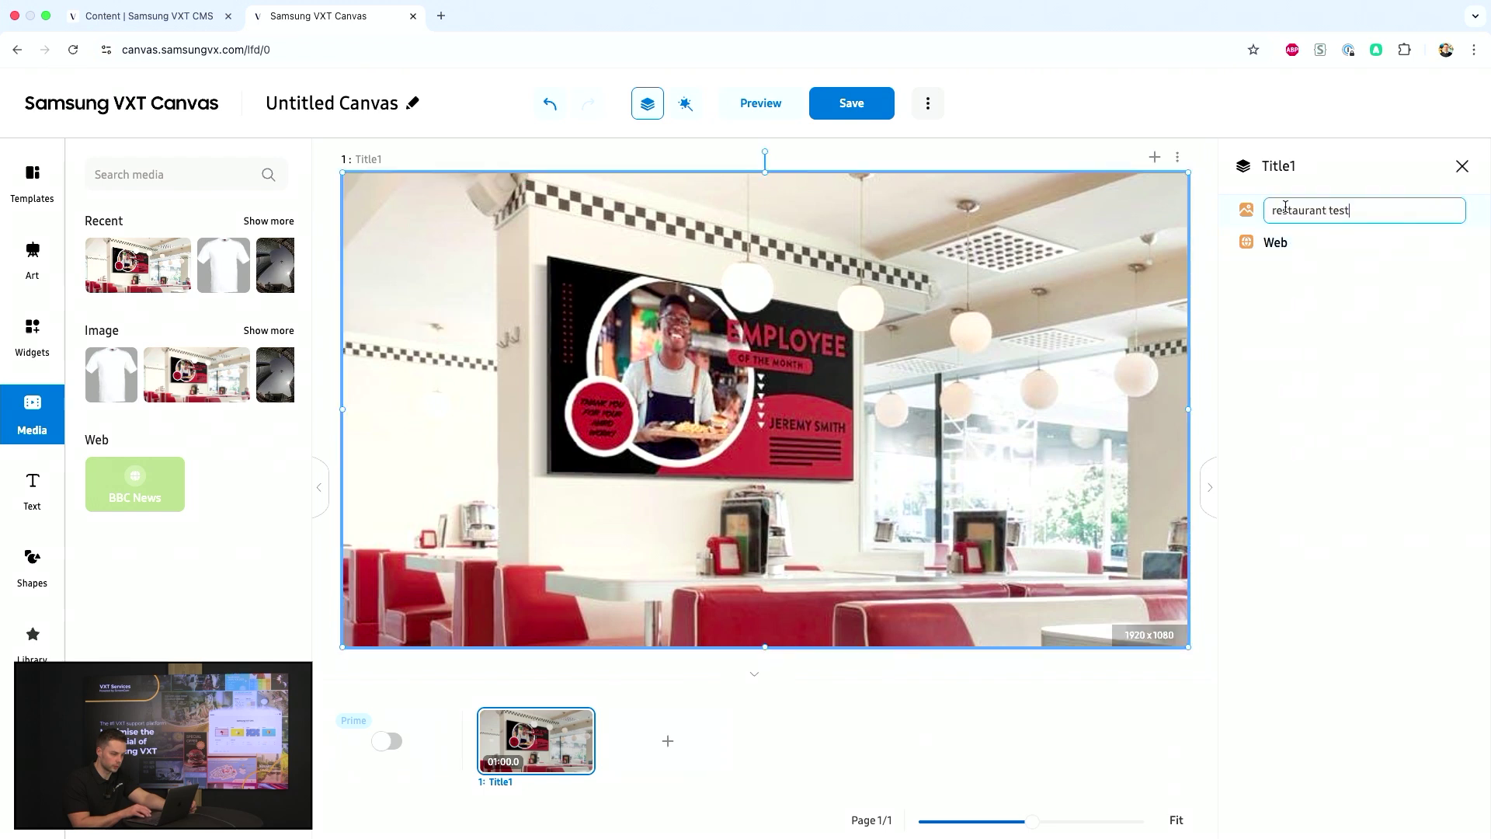
{"action": "key", "text": "Return"}
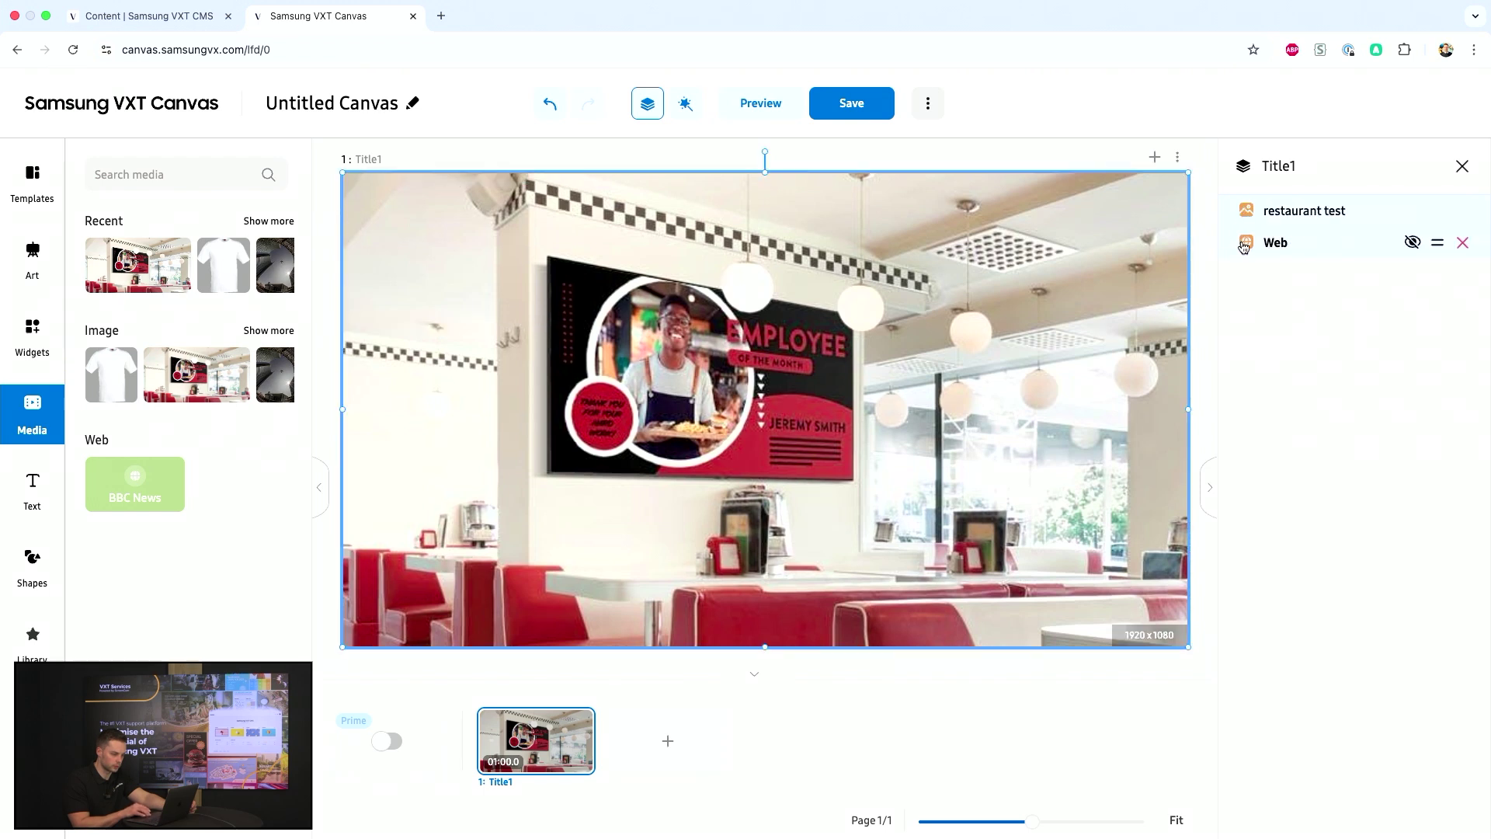
{"action": "double_click", "coordinate": [1271, 243]}
{"action": "key", "text": "Return"}
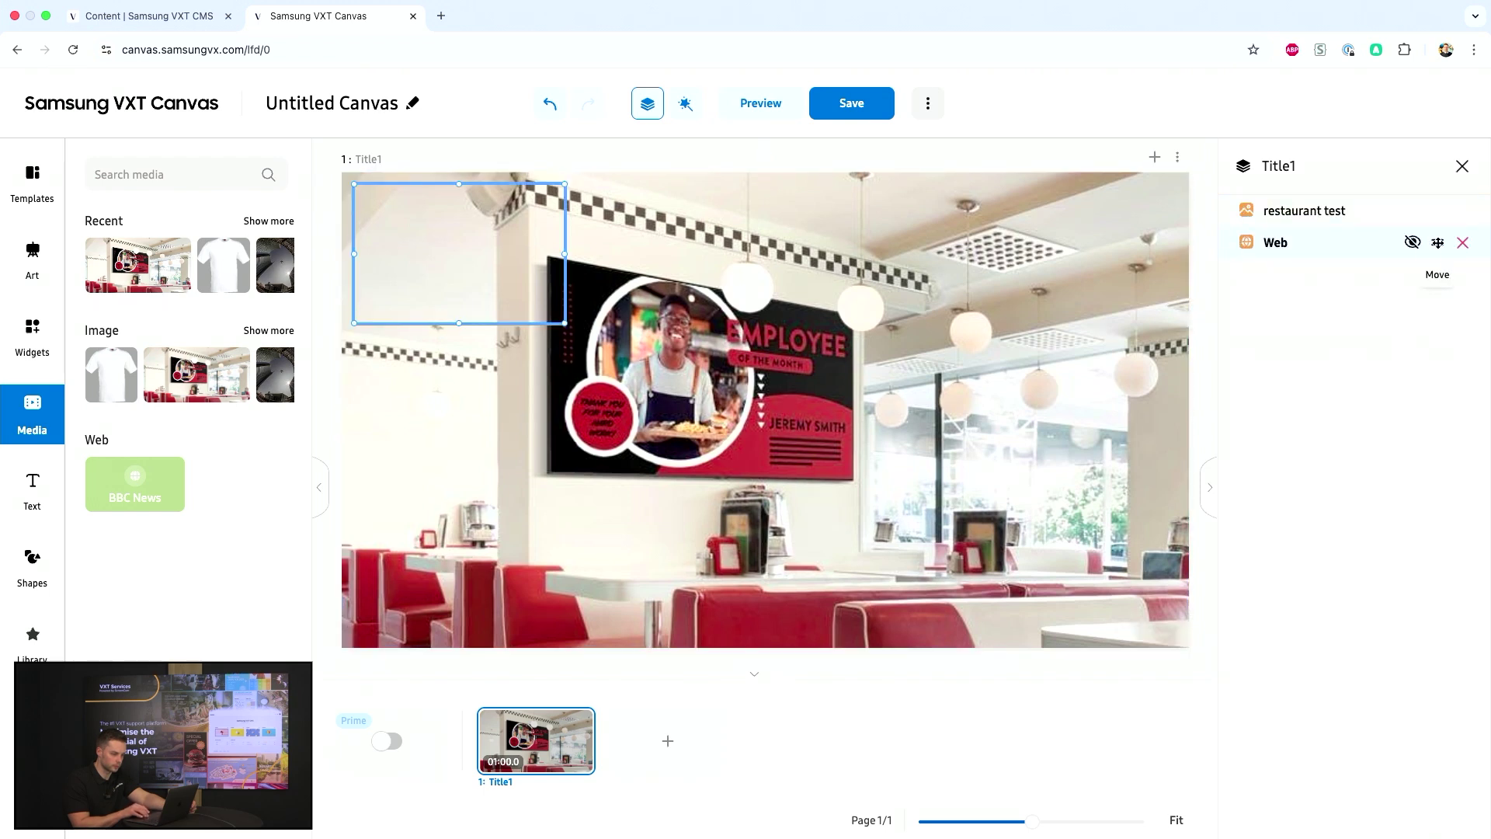
{"action": "left_click_drag", "start_coordinate": [1438, 243], "coordinate": [1431, 209]}
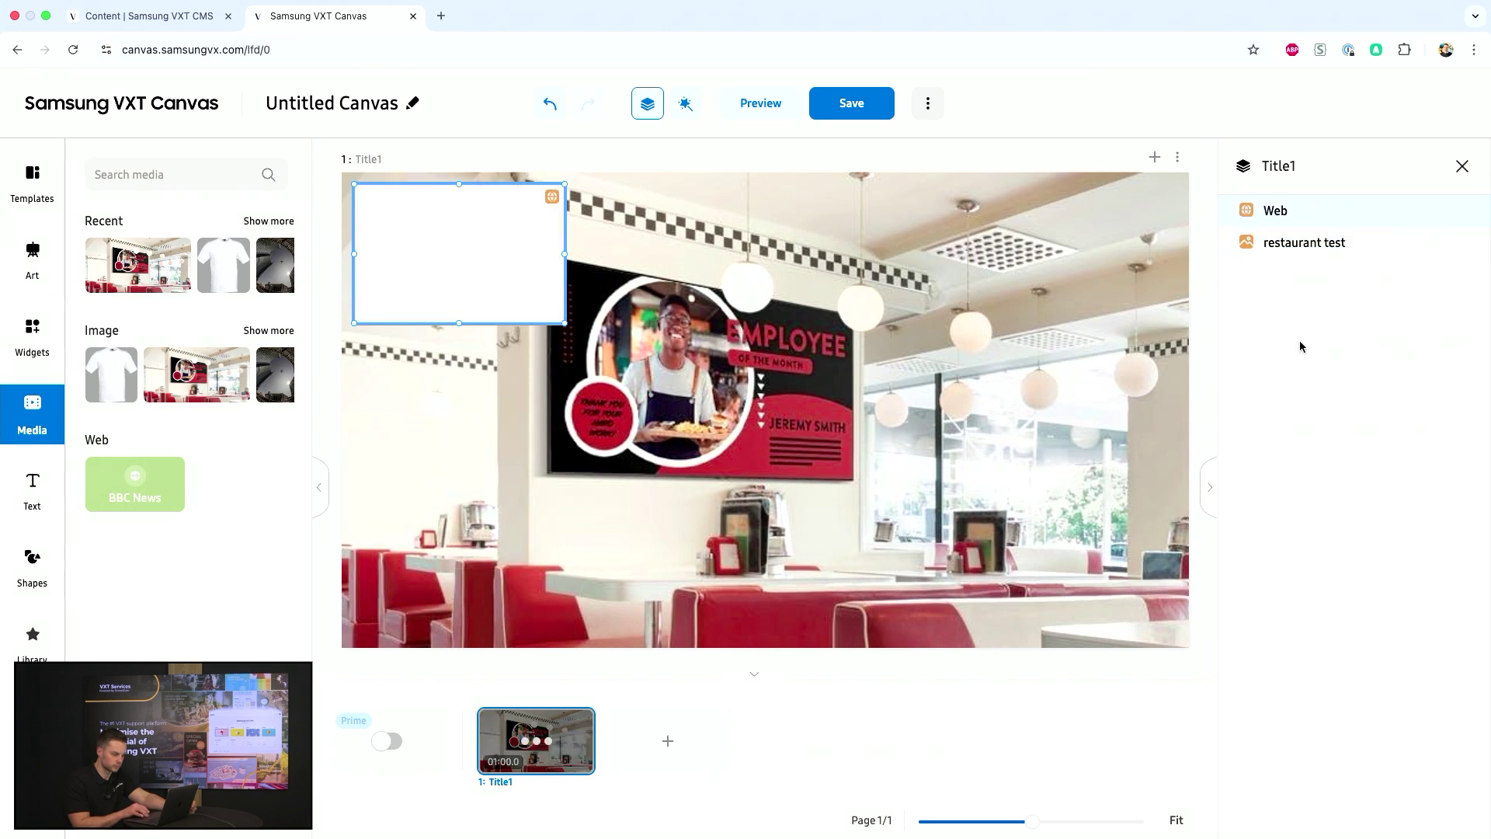
Step: Select the restaurant photo, browse the Text, Shapes, Library, Apps and Templates collections, then close Layers
{"action": "left_click", "coordinate": [1009, 467]}
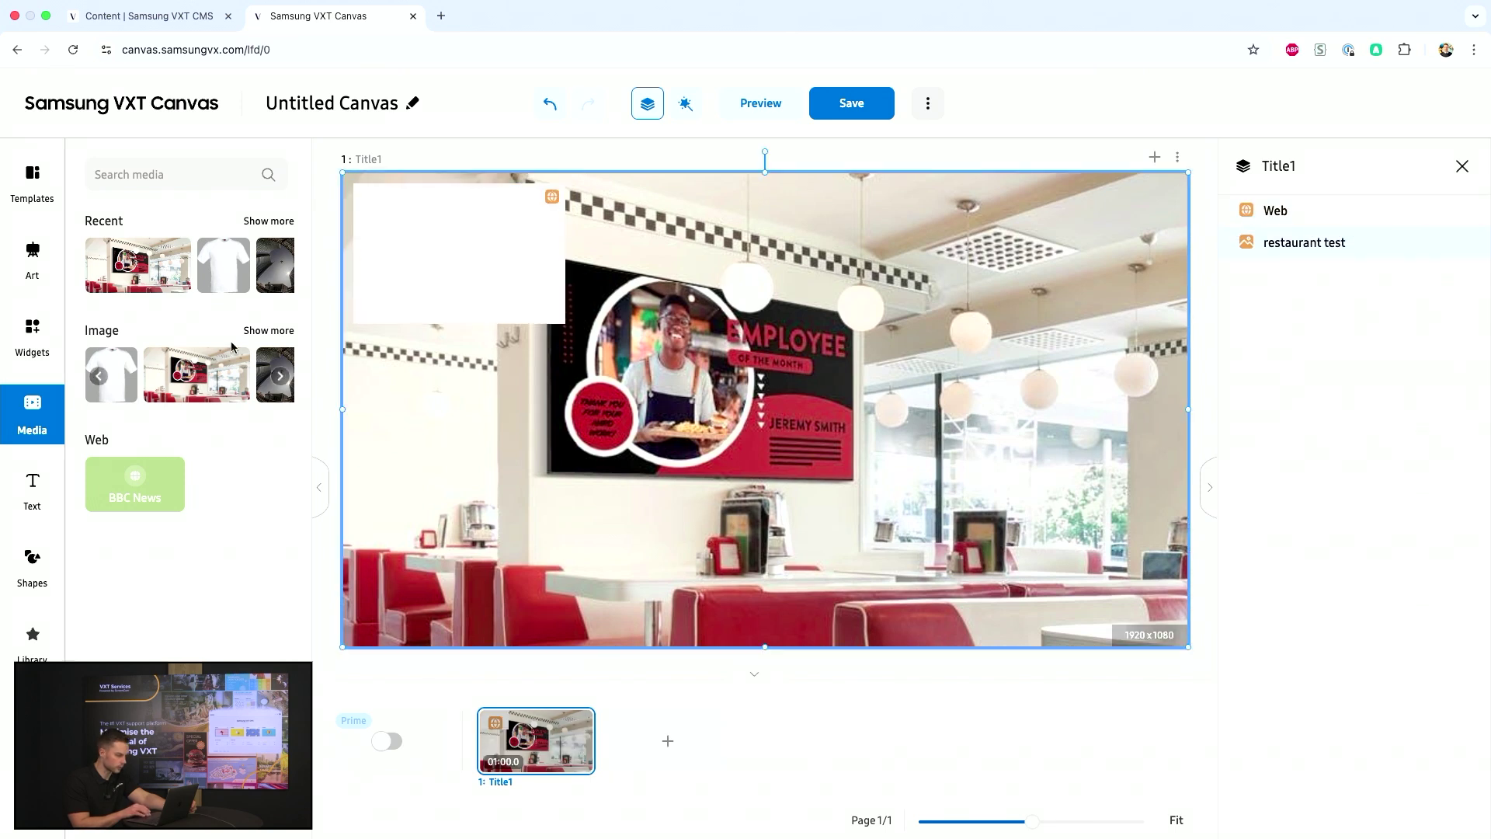
{"action": "left_click", "coordinate": [24, 511]}
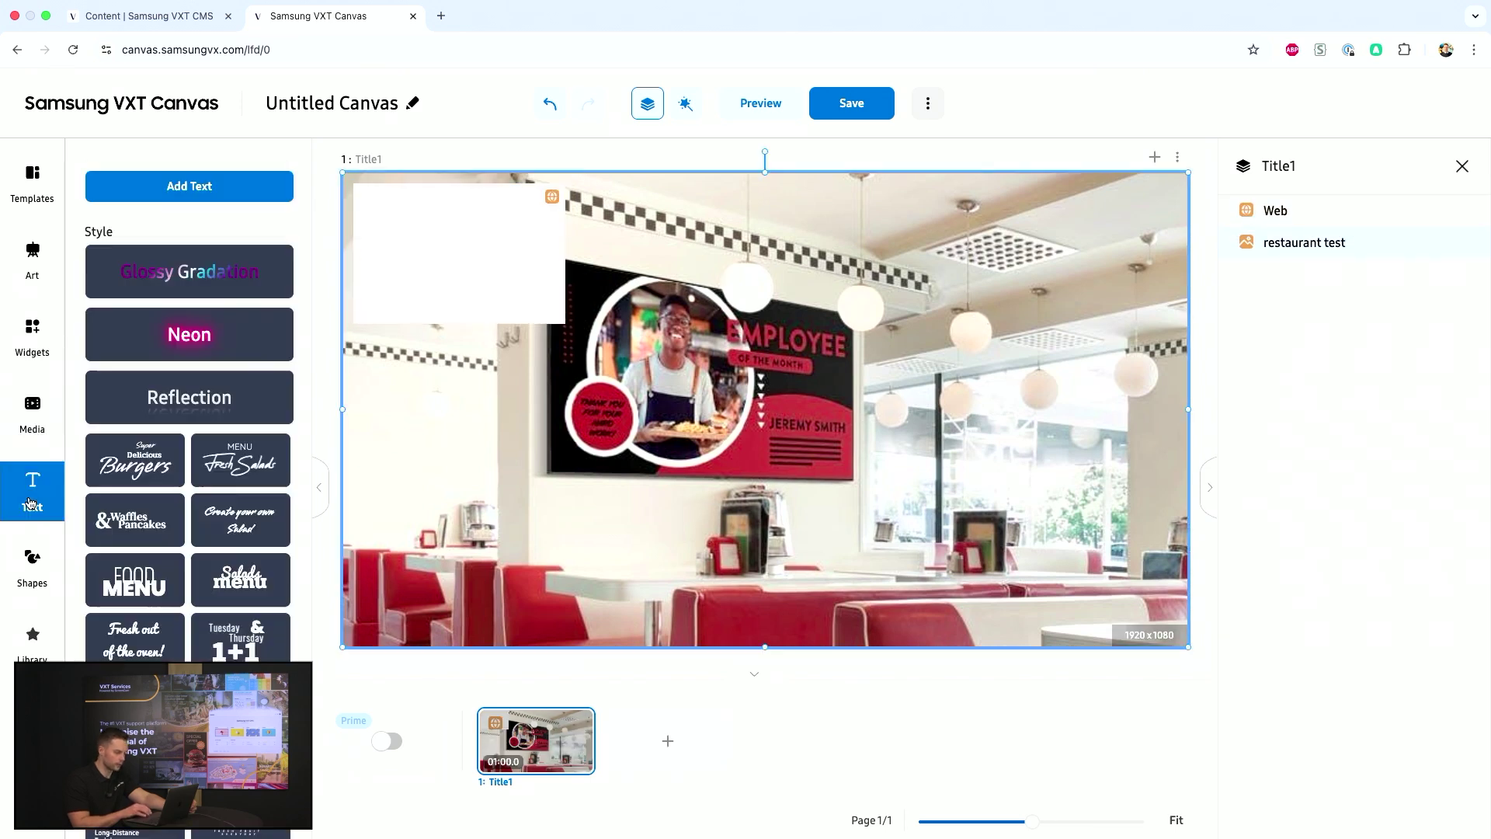
{"action": "left_click", "coordinate": [32, 563]}
{"action": "left_click", "coordinate": [31, 637]}
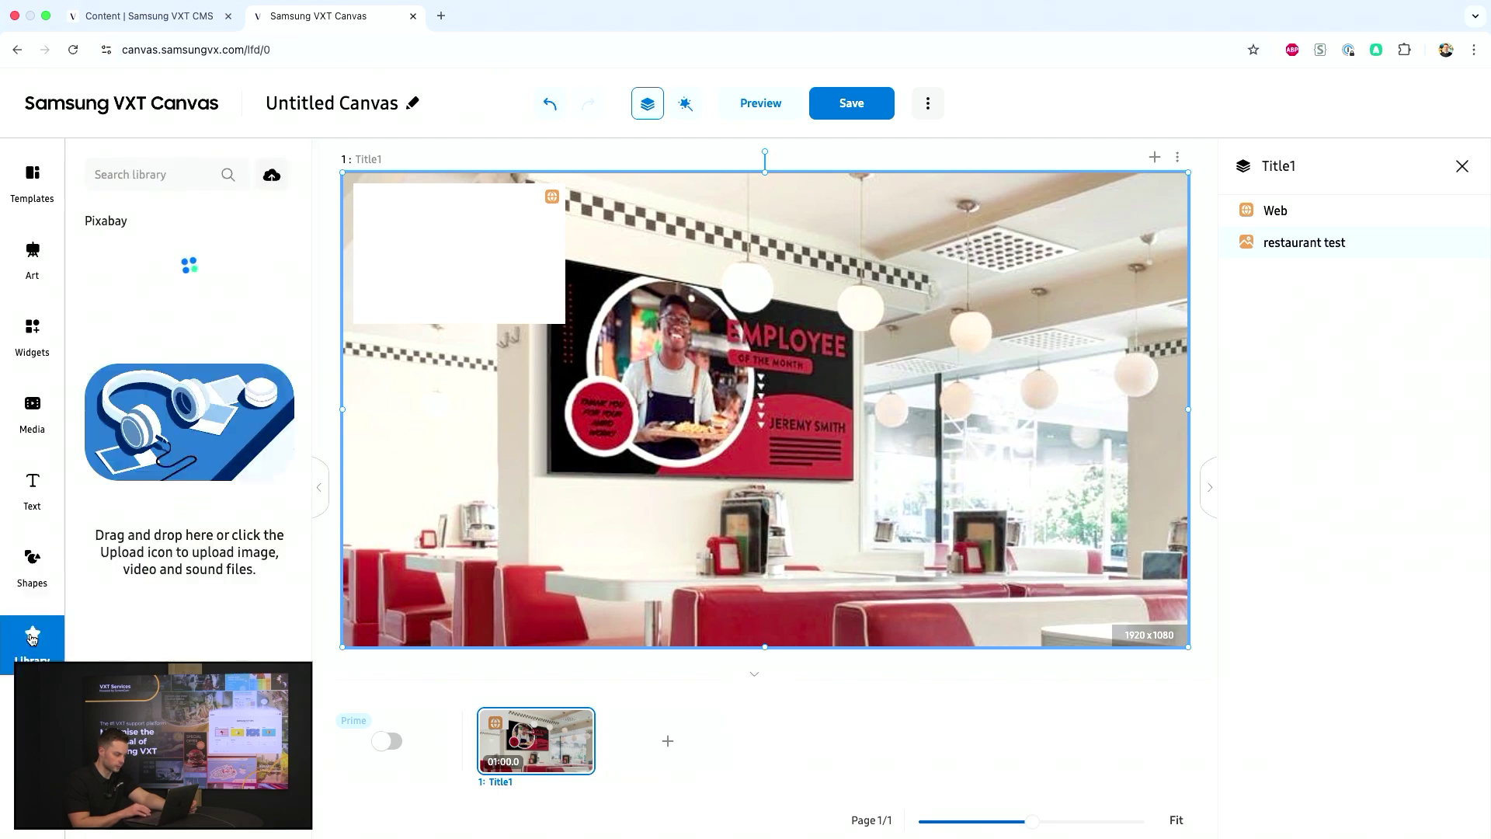
{"action": "left_click", "coordinate": [32, 711]}
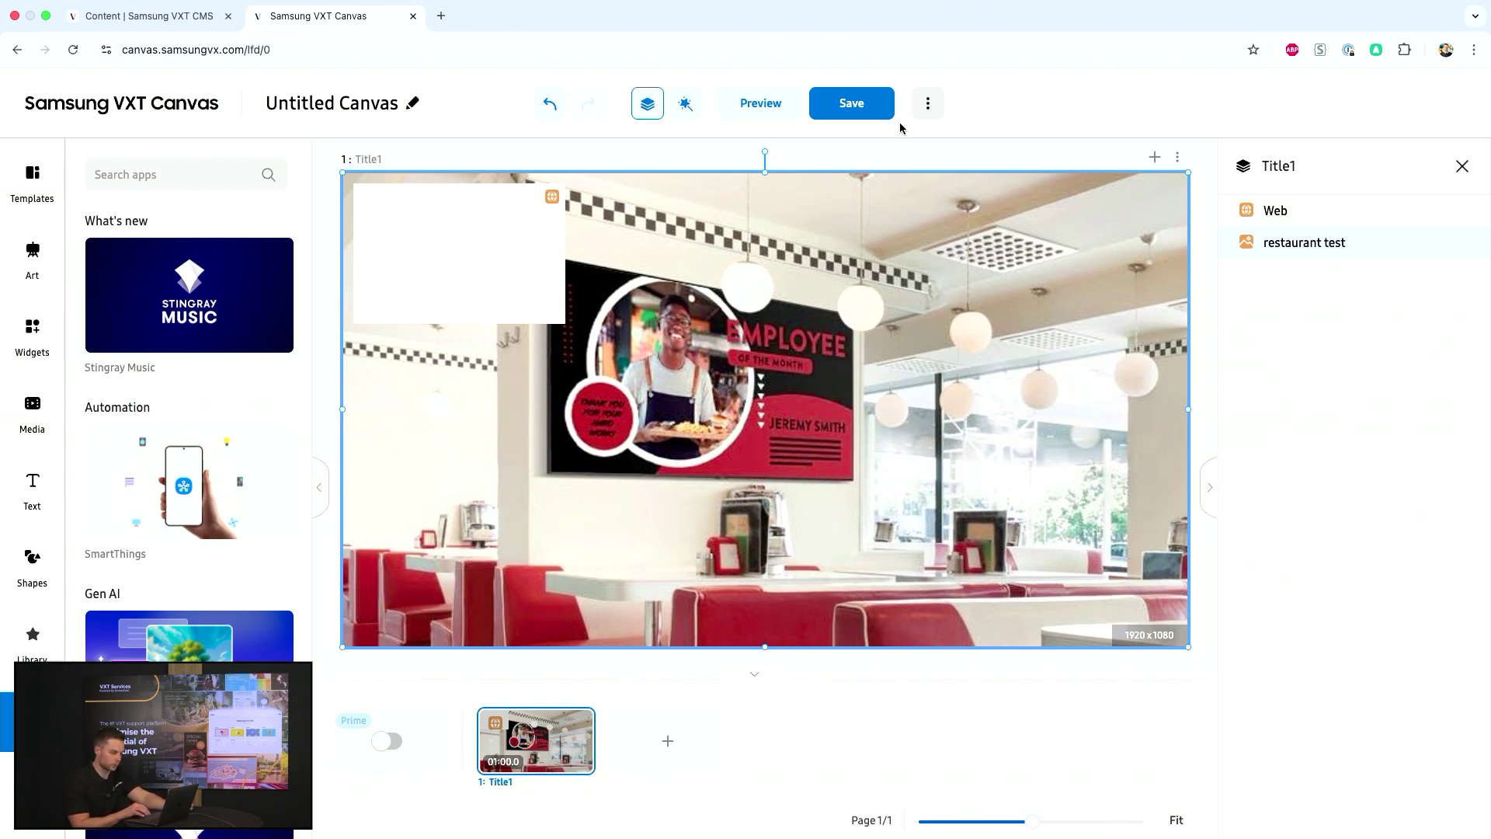
{"action": "left_click", "coordinate": [33, 178]}
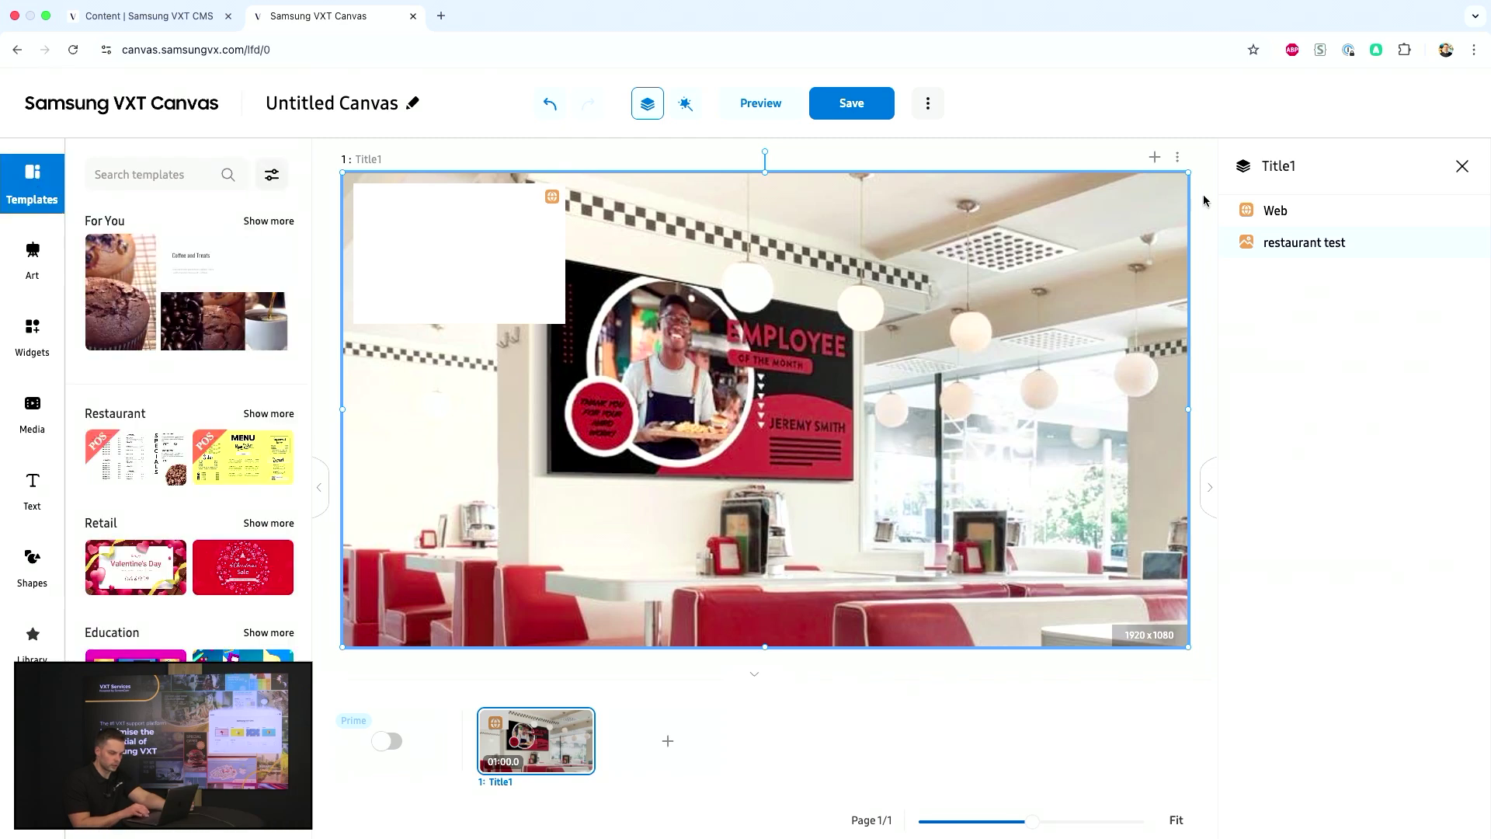
{"action": "left_click", "coordinate": [1464, 166]}
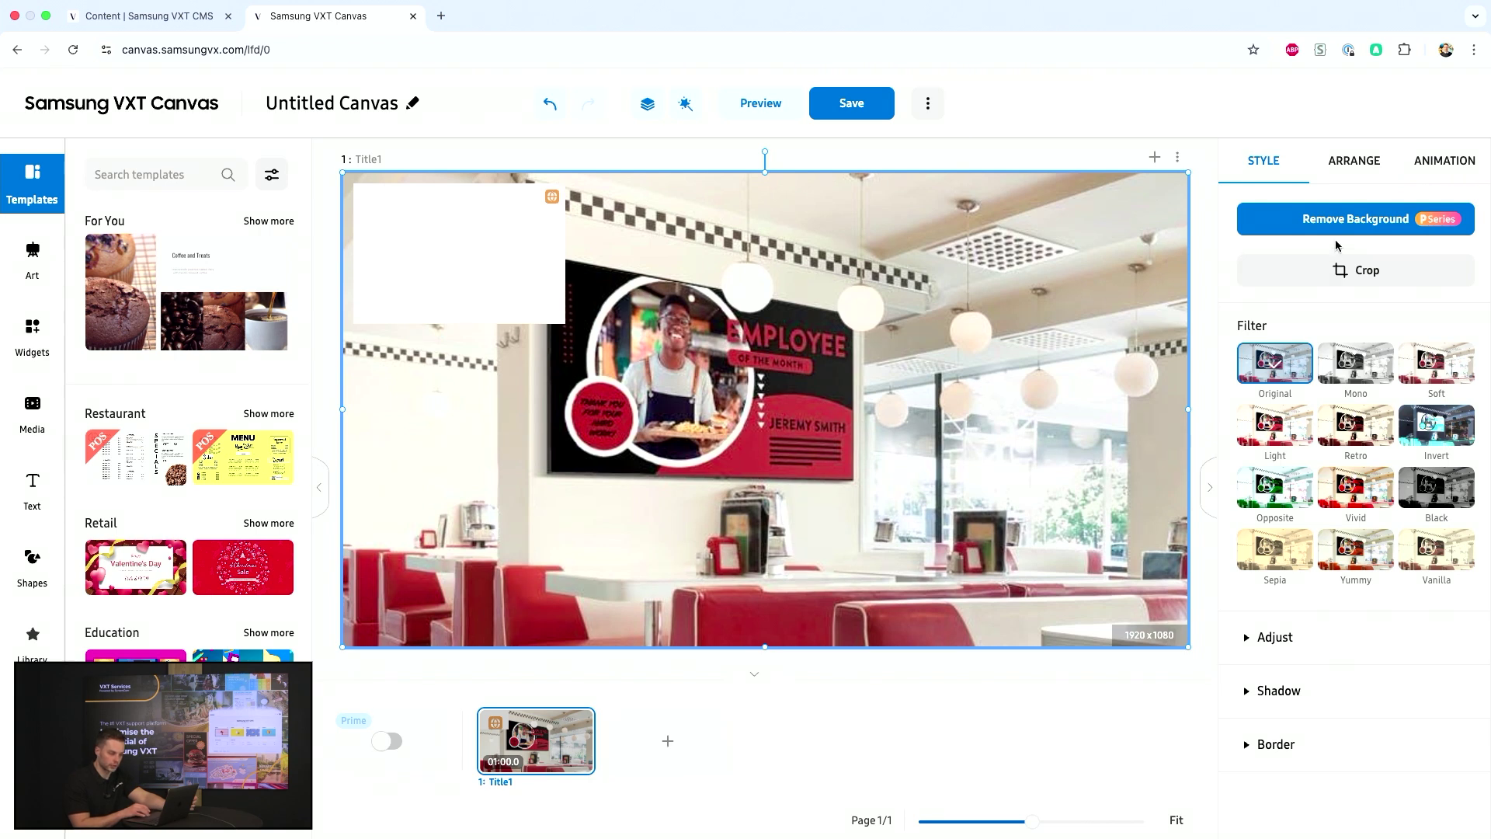
{"action": "left_click", "coordinate": [1434, 234]}
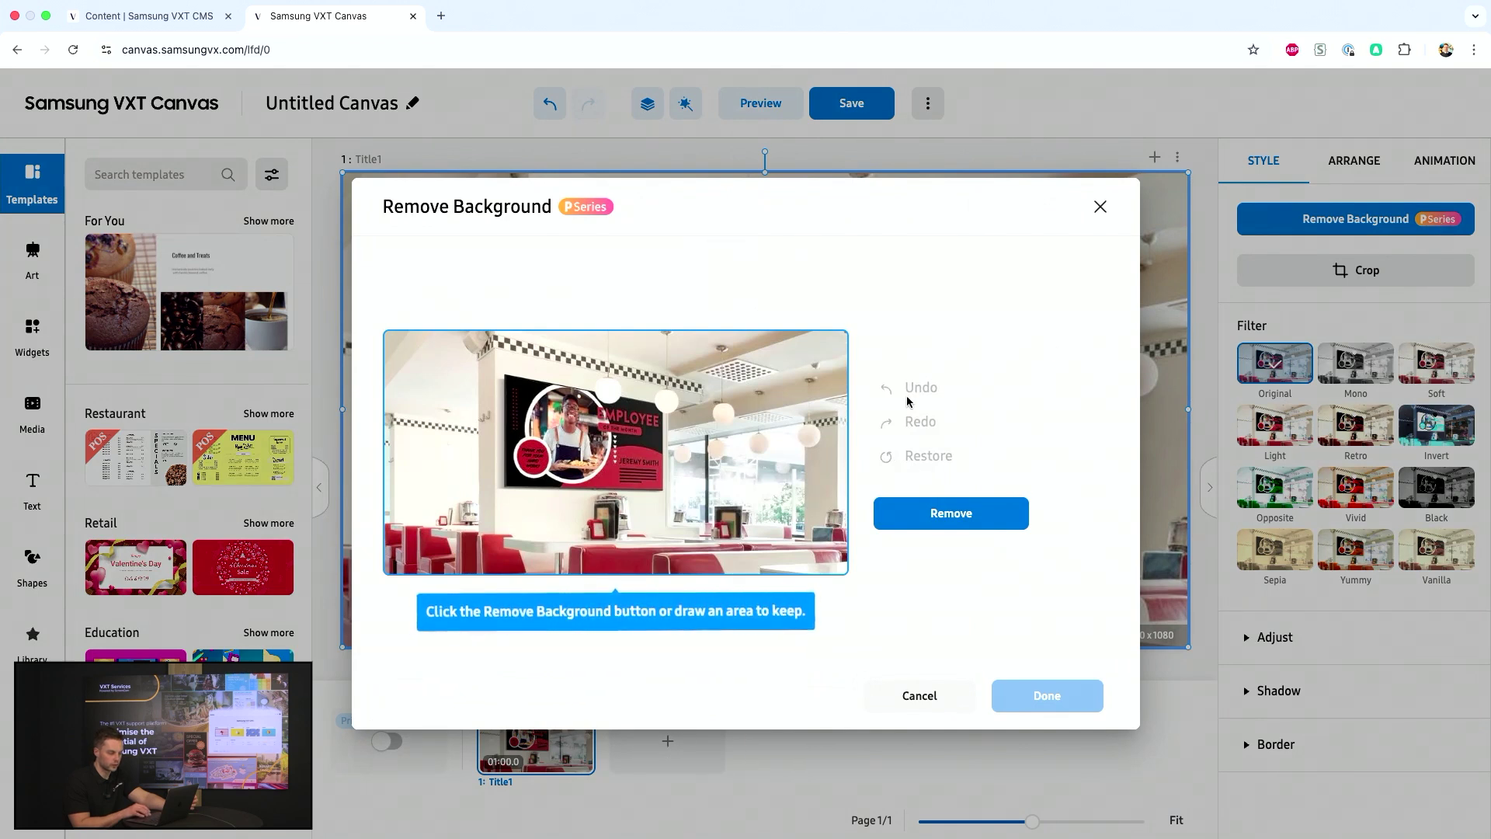
{"action": "left_click", "coordinate": [506, 607]}
{"action": "left_click", "coordinate": [948, 511]}
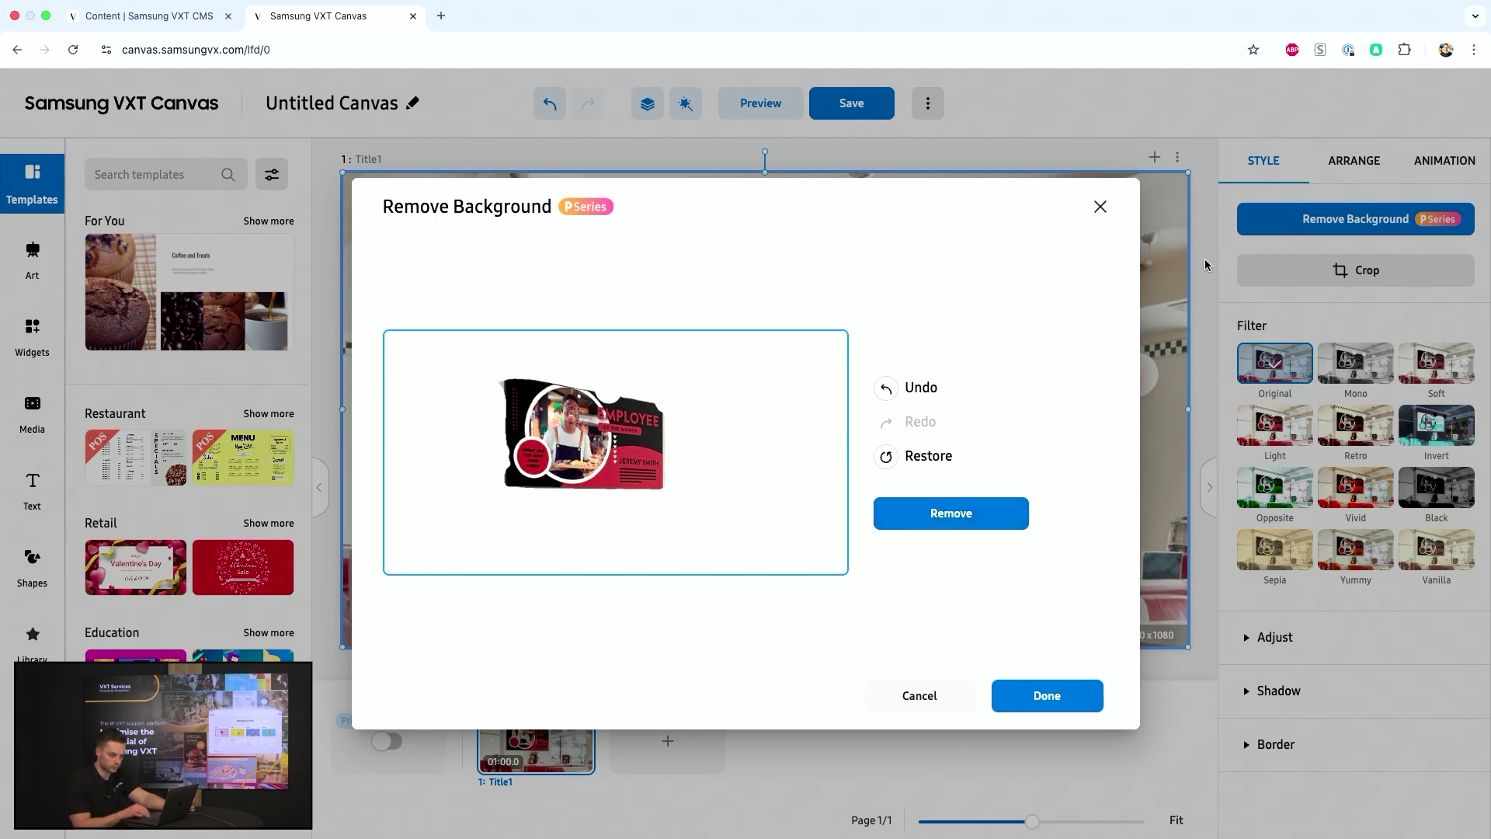
{"action": "left_click", "coordinate": [1101, 208]}
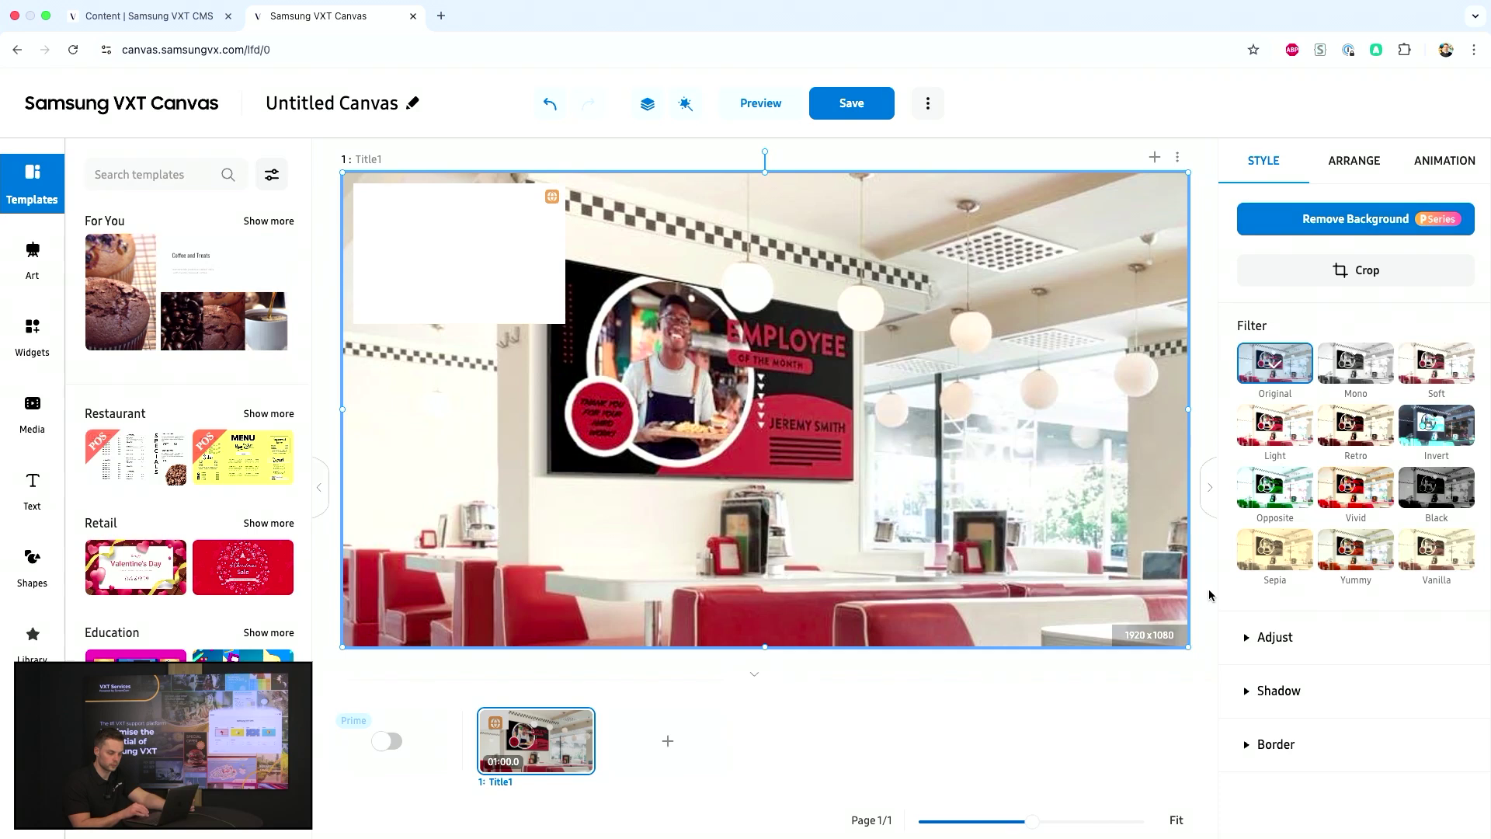
Step: Expand the photo's Adjust, Shadow and Border style settings
{"action": "left_click", "coordinate": [1274, 638]}
{"action": "scroll", "coordinate": [1274, 644], "scroll_direction": "down", "scroll_amount": 6}
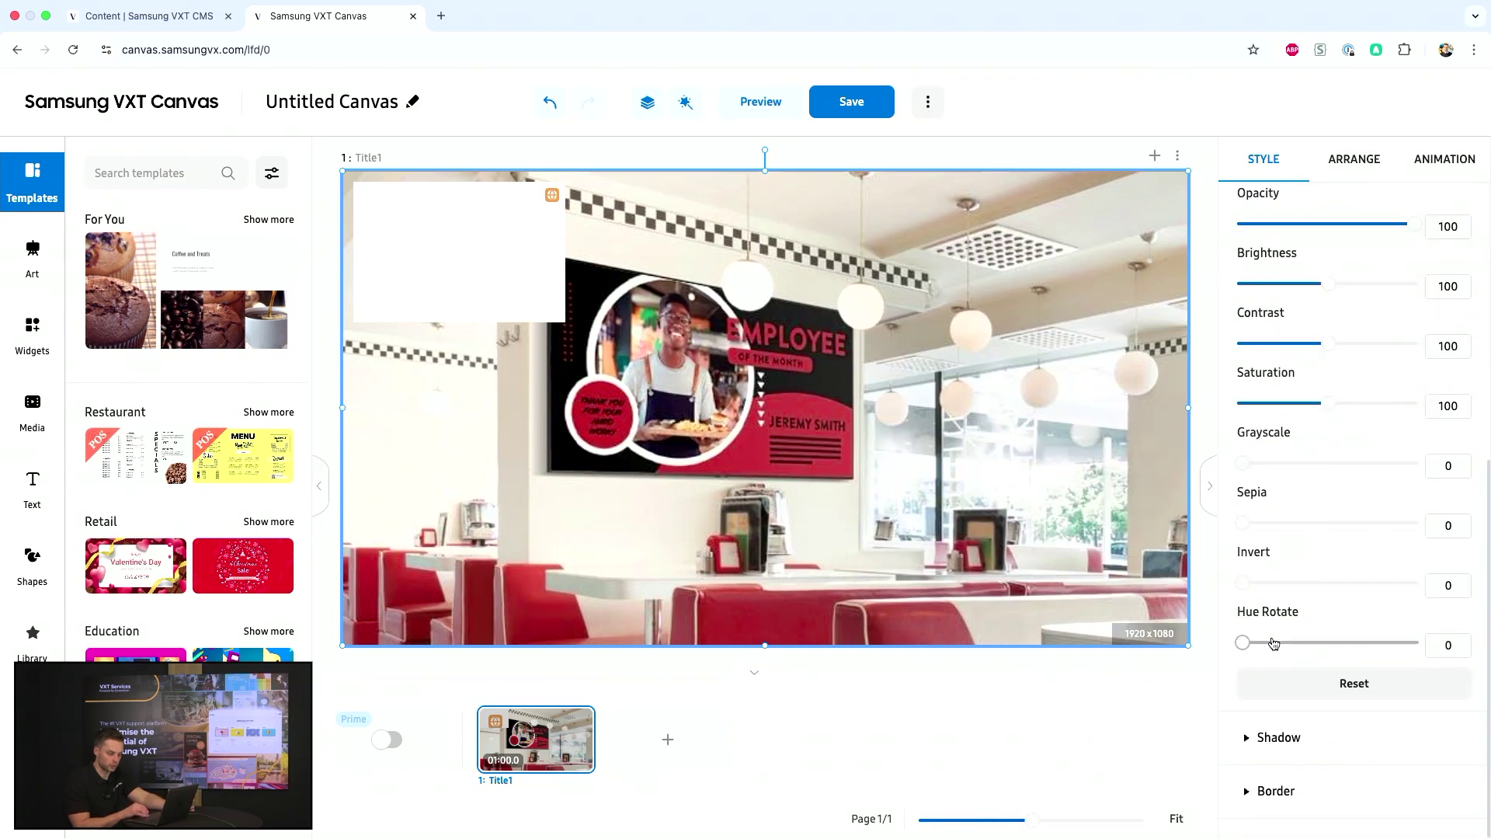
{"action": "left_click", "coordinate": [1276, 736]}
{"action": "scroll", "coordinate": [1275, 732], "scroll_direction": "down", "scroll_amount": 4}
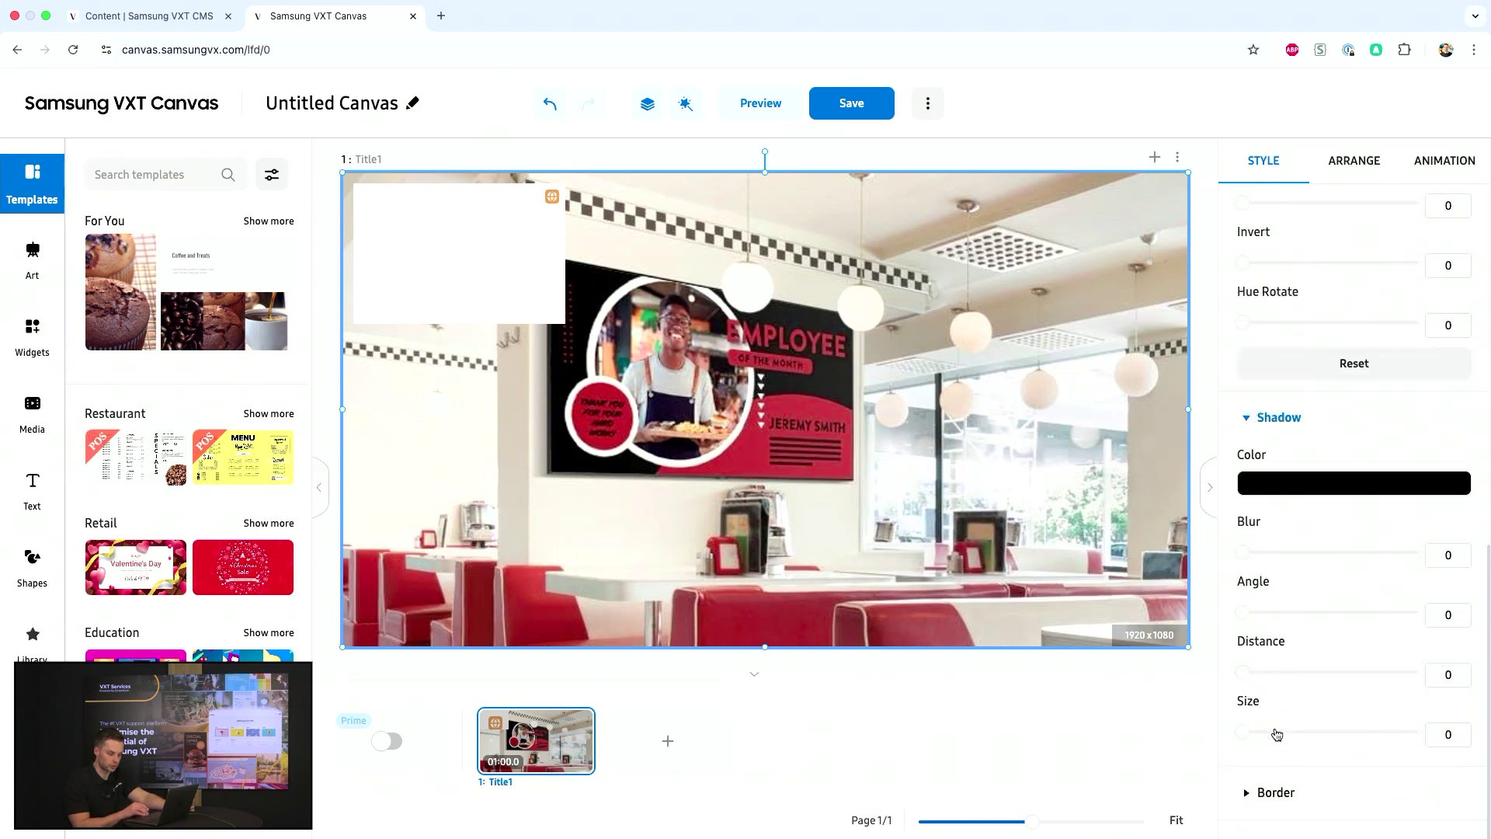
{"action": "left_click", "coordinate": [1271, 797]}
{"action": "scroll", "coordinate": [1311, 701], "scroll_direction": "down", "scroll_amount": 5}
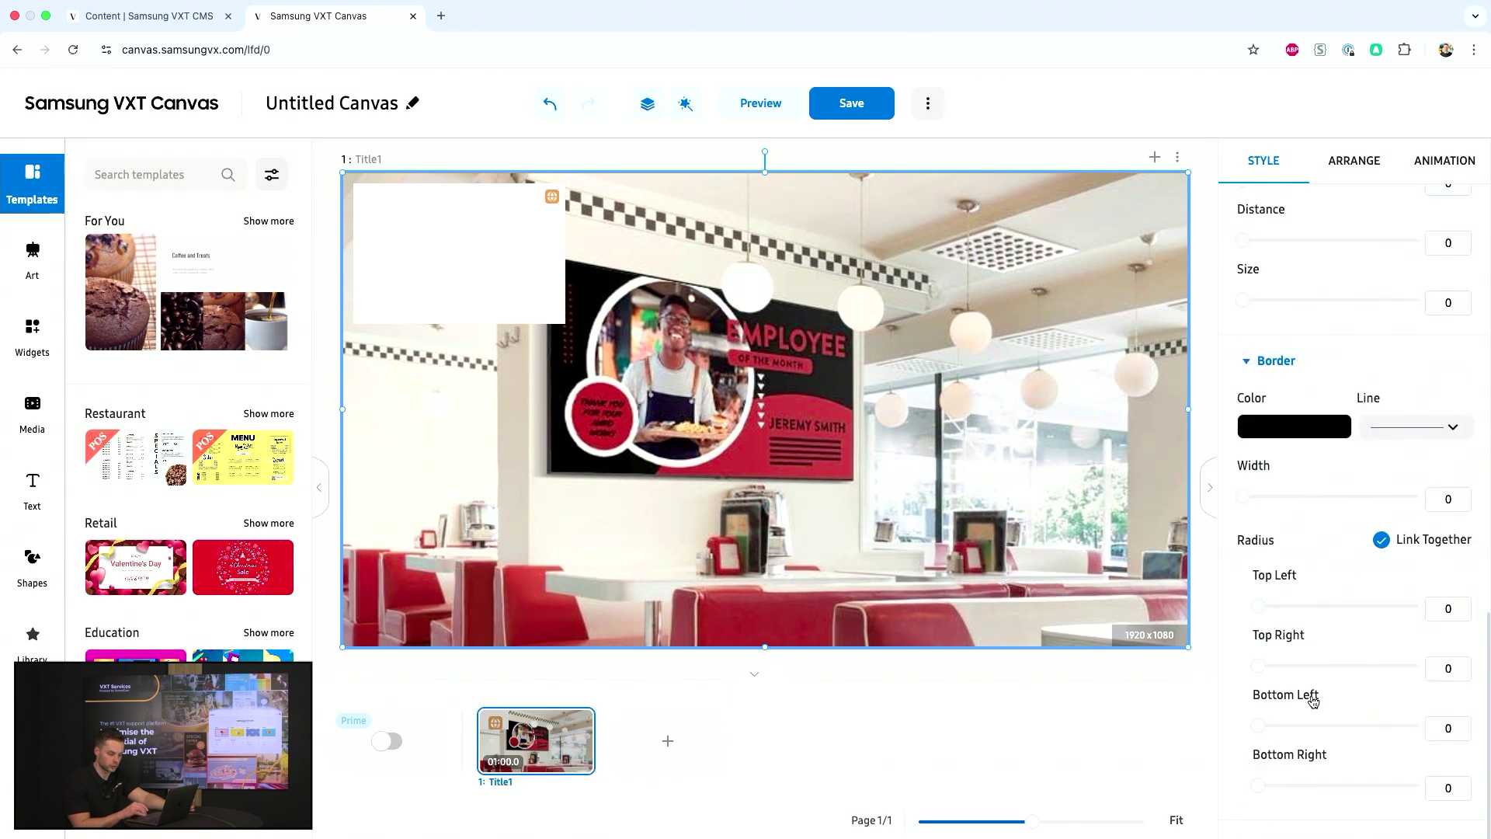
Step: Review the photo's Arrange options, then its Animation effects (In, Highlight, Out)
{"action": "left_click", "coordinate": [1349, 164]}
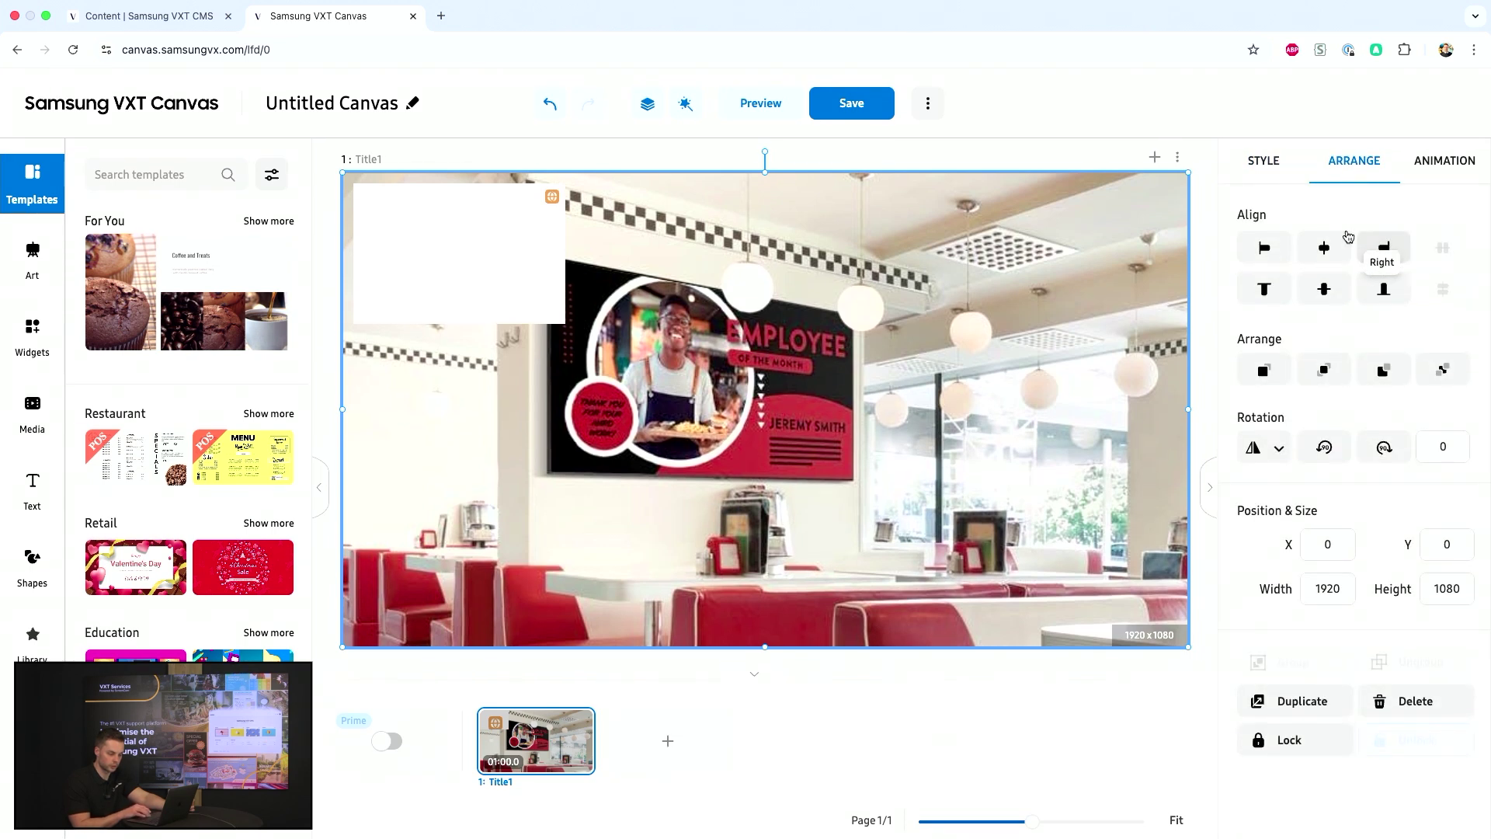
{"action": "left_click", "coordinate": [1443, 158]}
{"action": "scroll", "coordinate": [1373, 293], "scroll_direction": "down", "scroll_amount": 3}
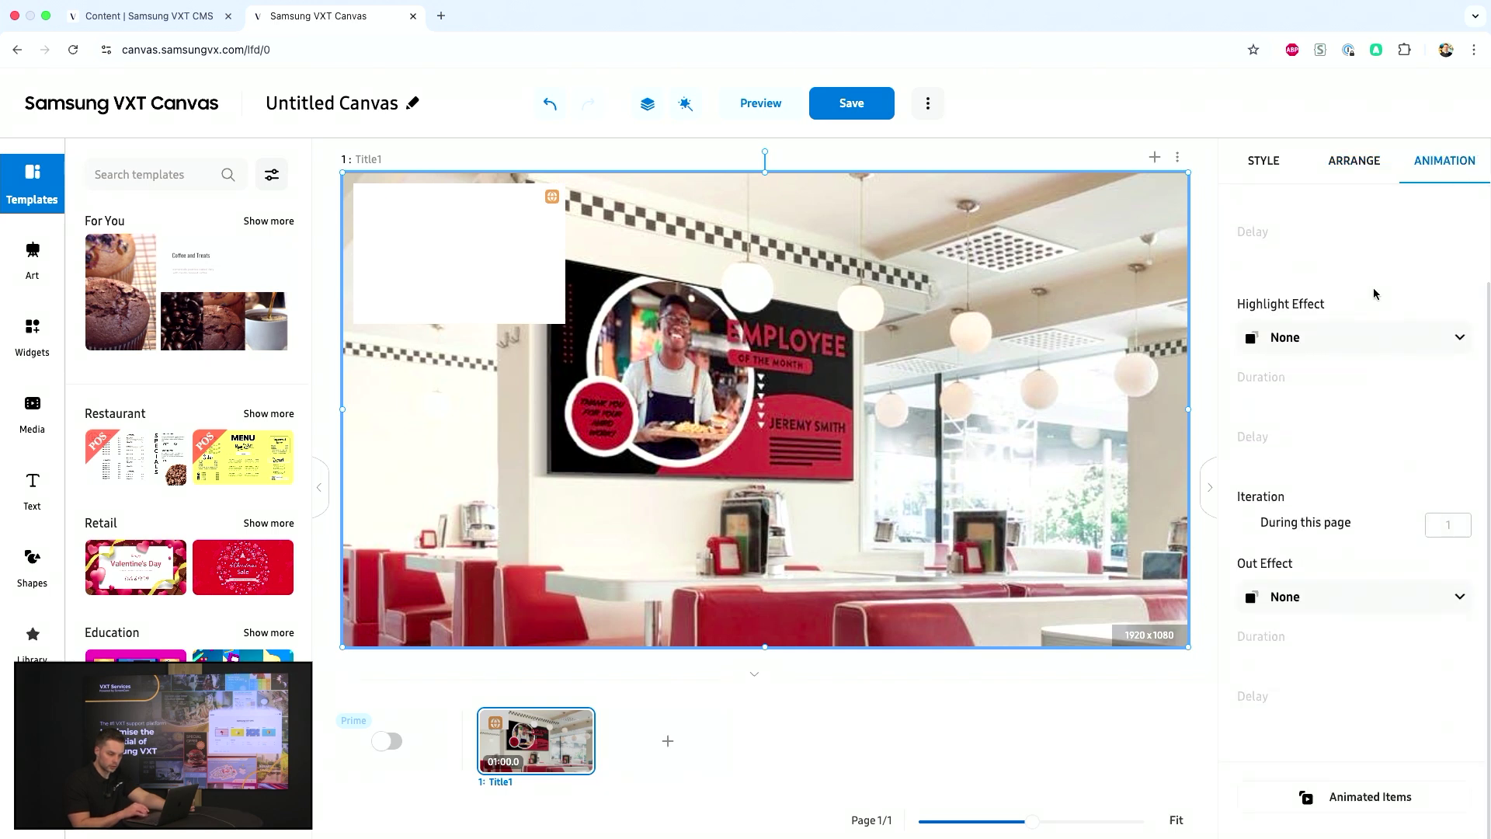
{"action": "scroll", "coordinate": [1374, 293], "scroll_direction": "up", "scroll_amount": 3}
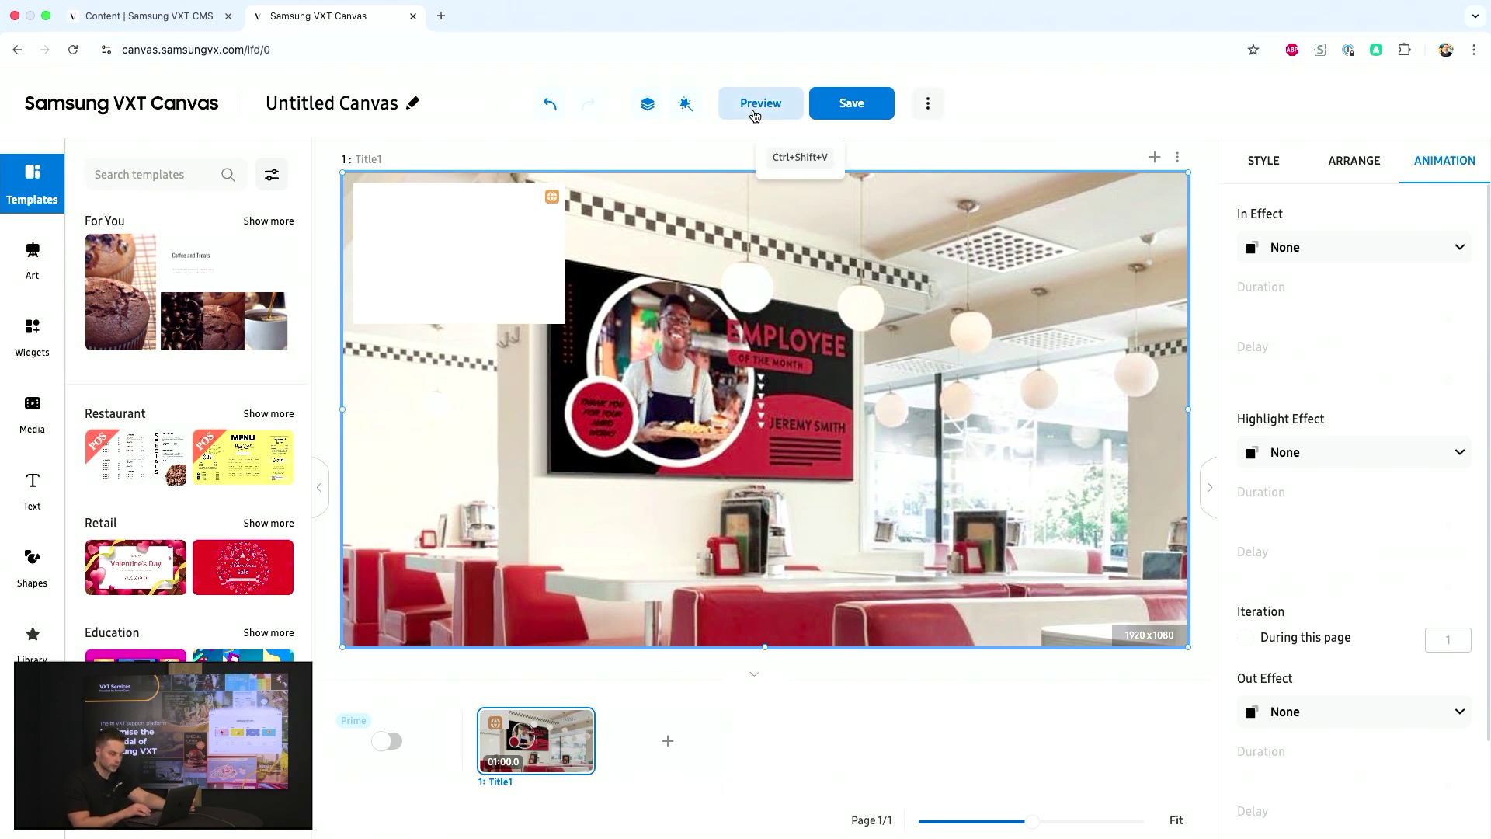
Step: Preview the Untitled Canvas in a new tab, then close the preview to resume editing
{"action": "left_click", "coordinate": [747, 114]}
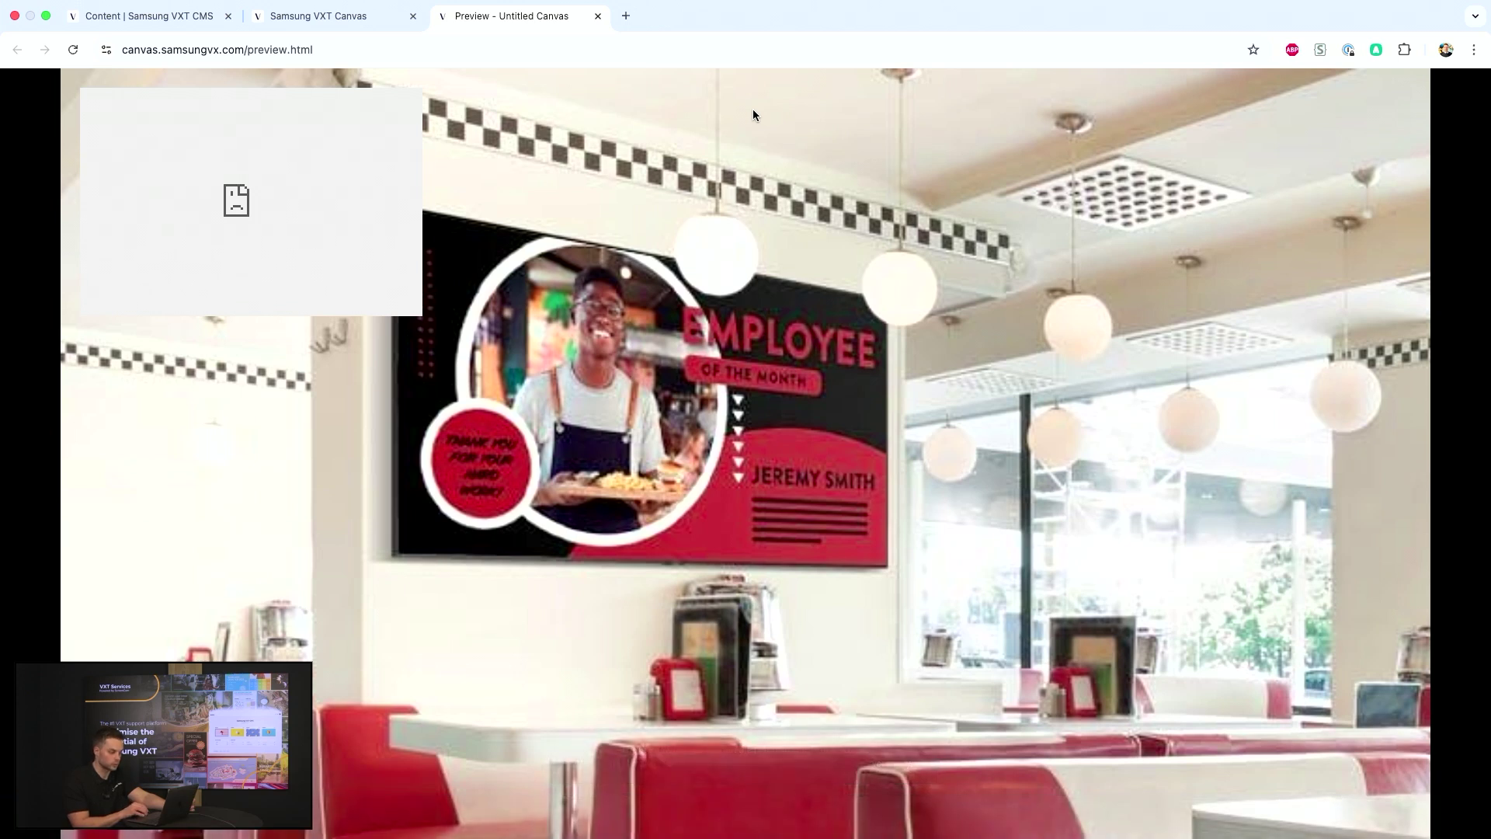
{"action": "left_click", "coordinate": [598, 15]}
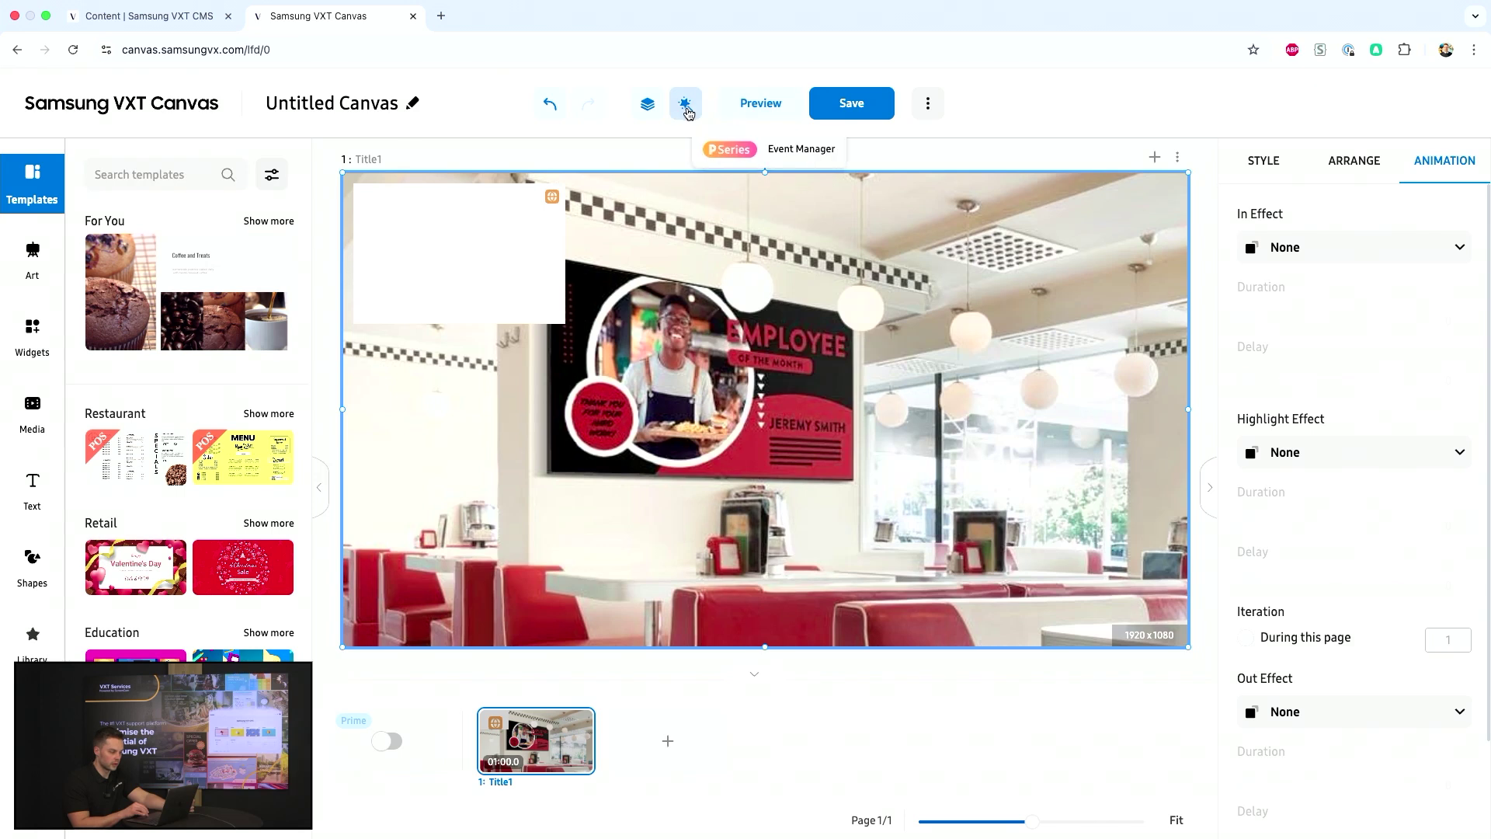
Step: Show Title1's layers and review the Event Manager's Network, SmartThings and Touch event tabs
{"action": "left_click", "coordinate": [648, 108]}
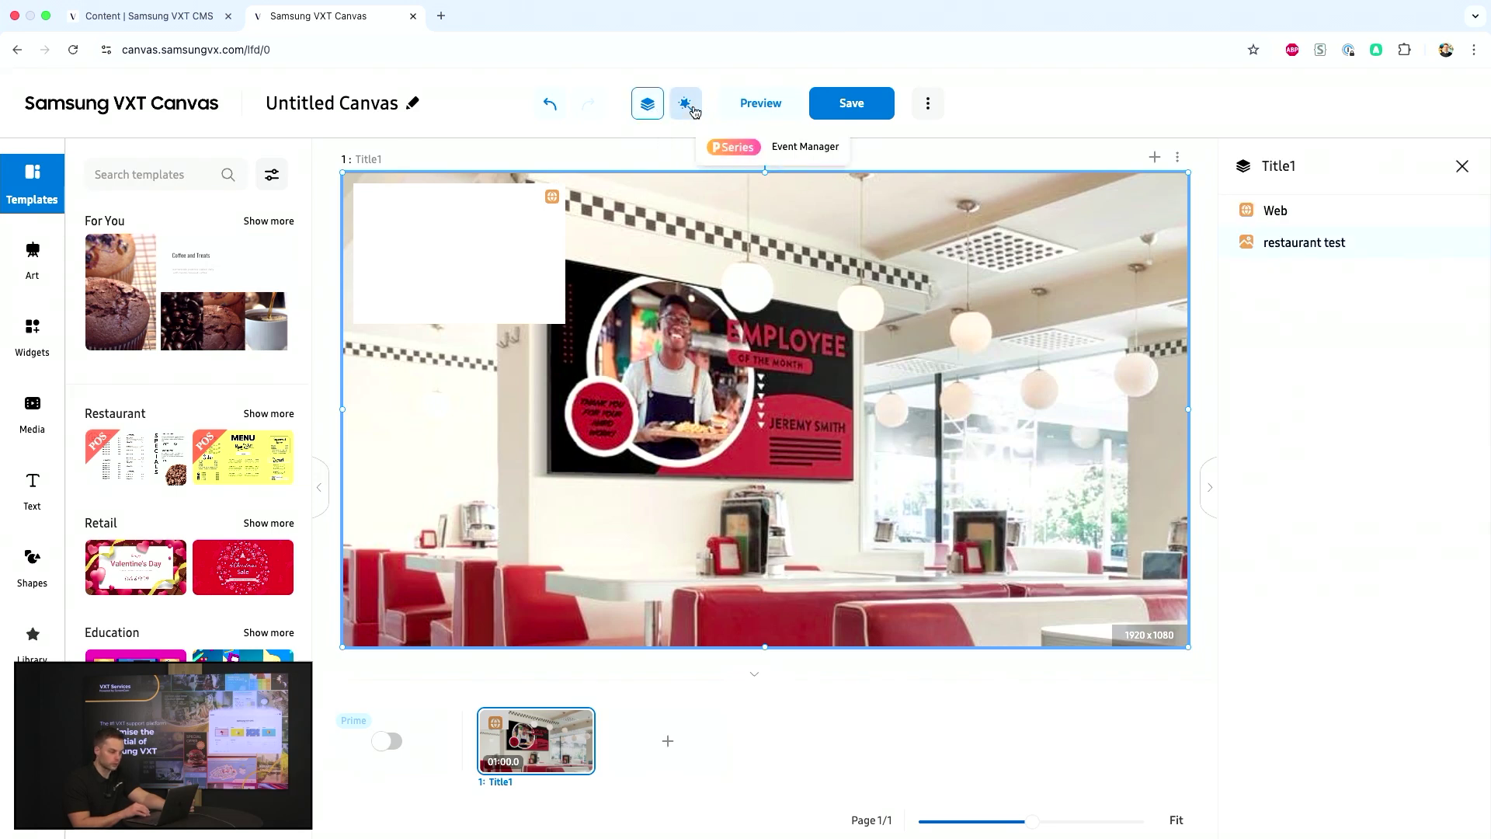
{"action": "left_click", "coordinate": [686, 106]}
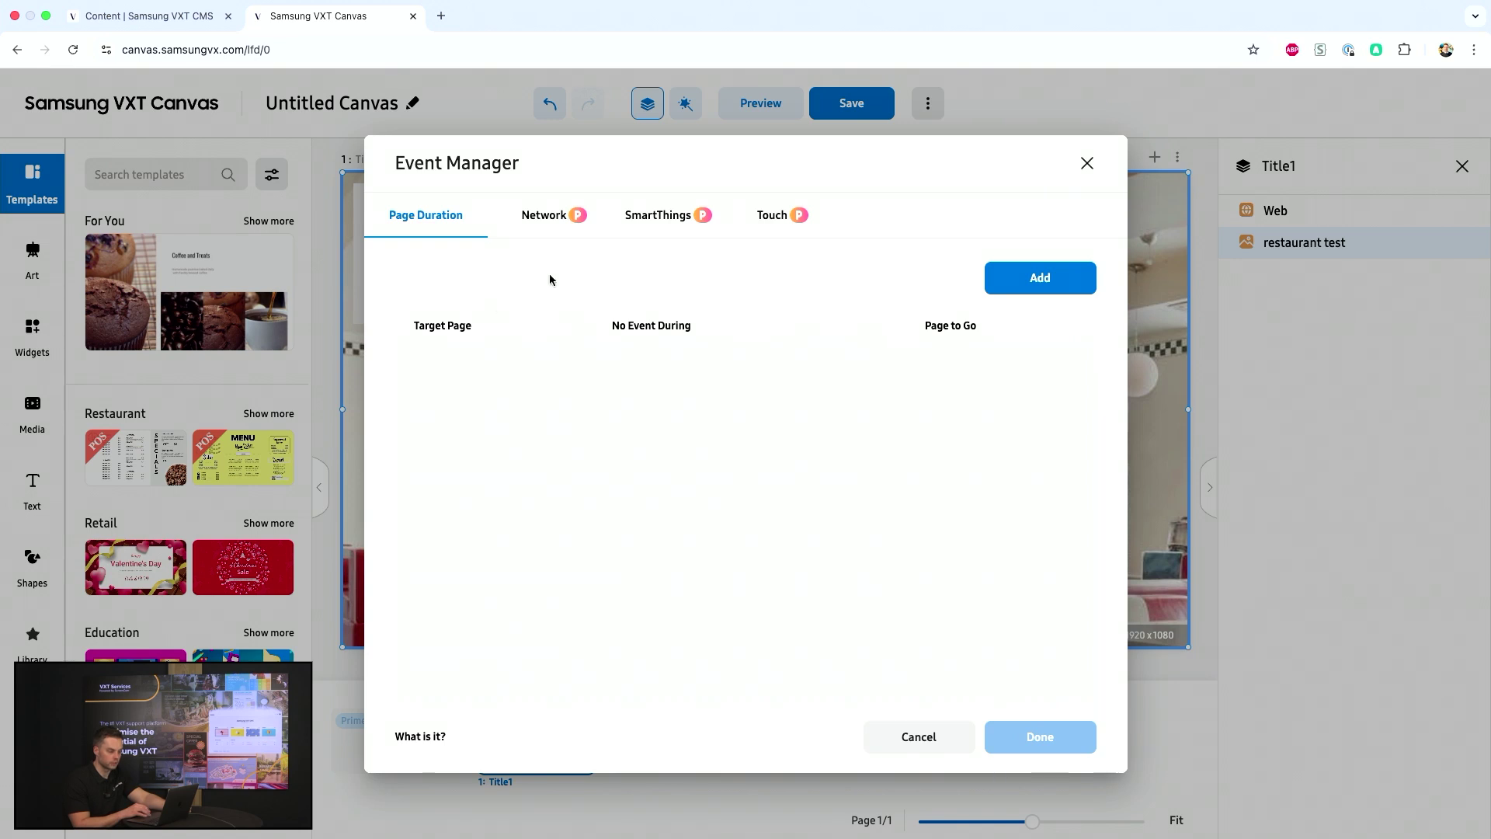
{"action": "left_click", "coordinate": [544, 218]}
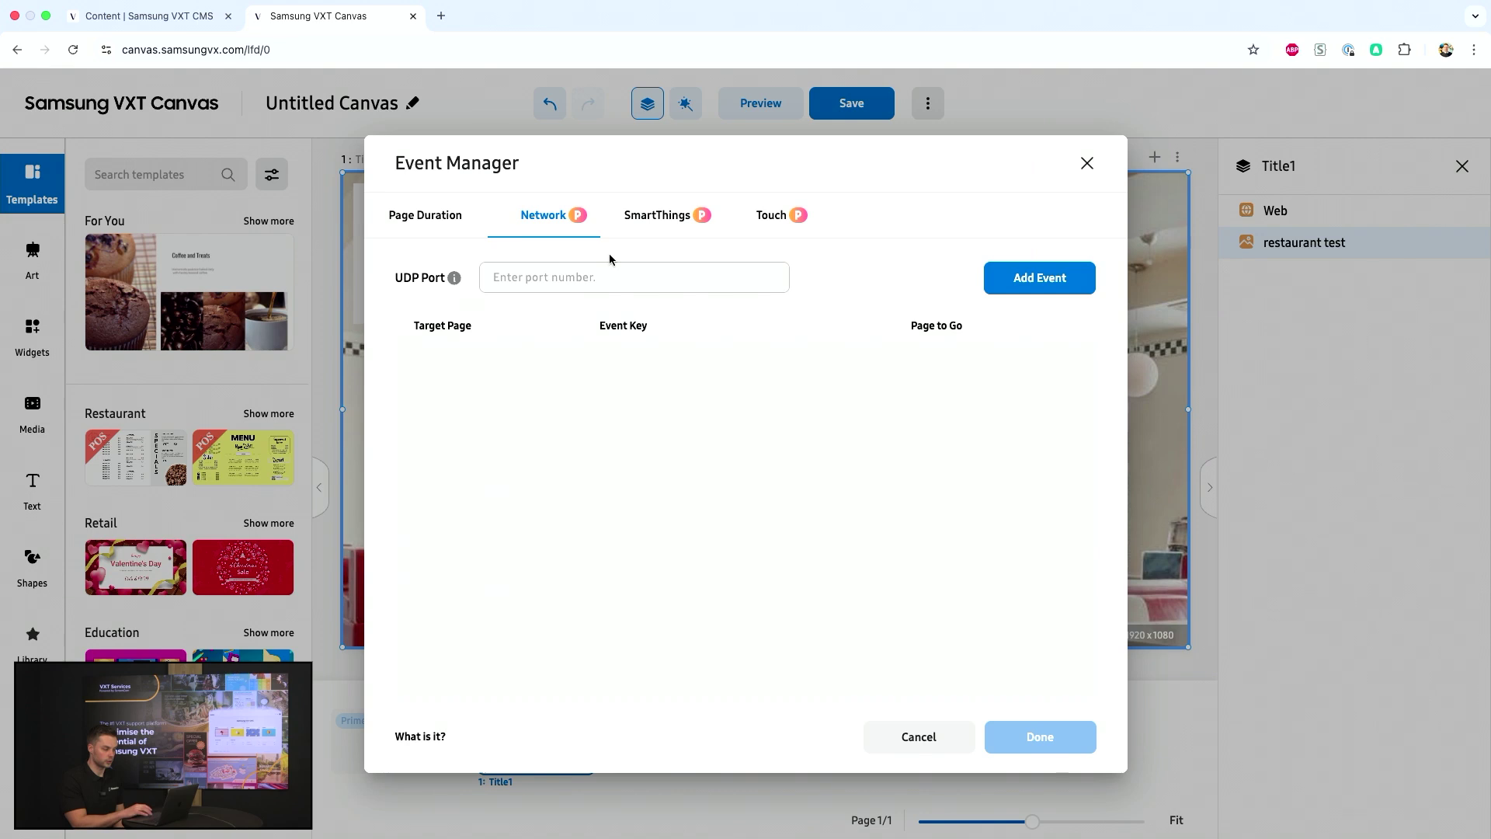
{"action": "left_click", "coordinate": [669, 233]}
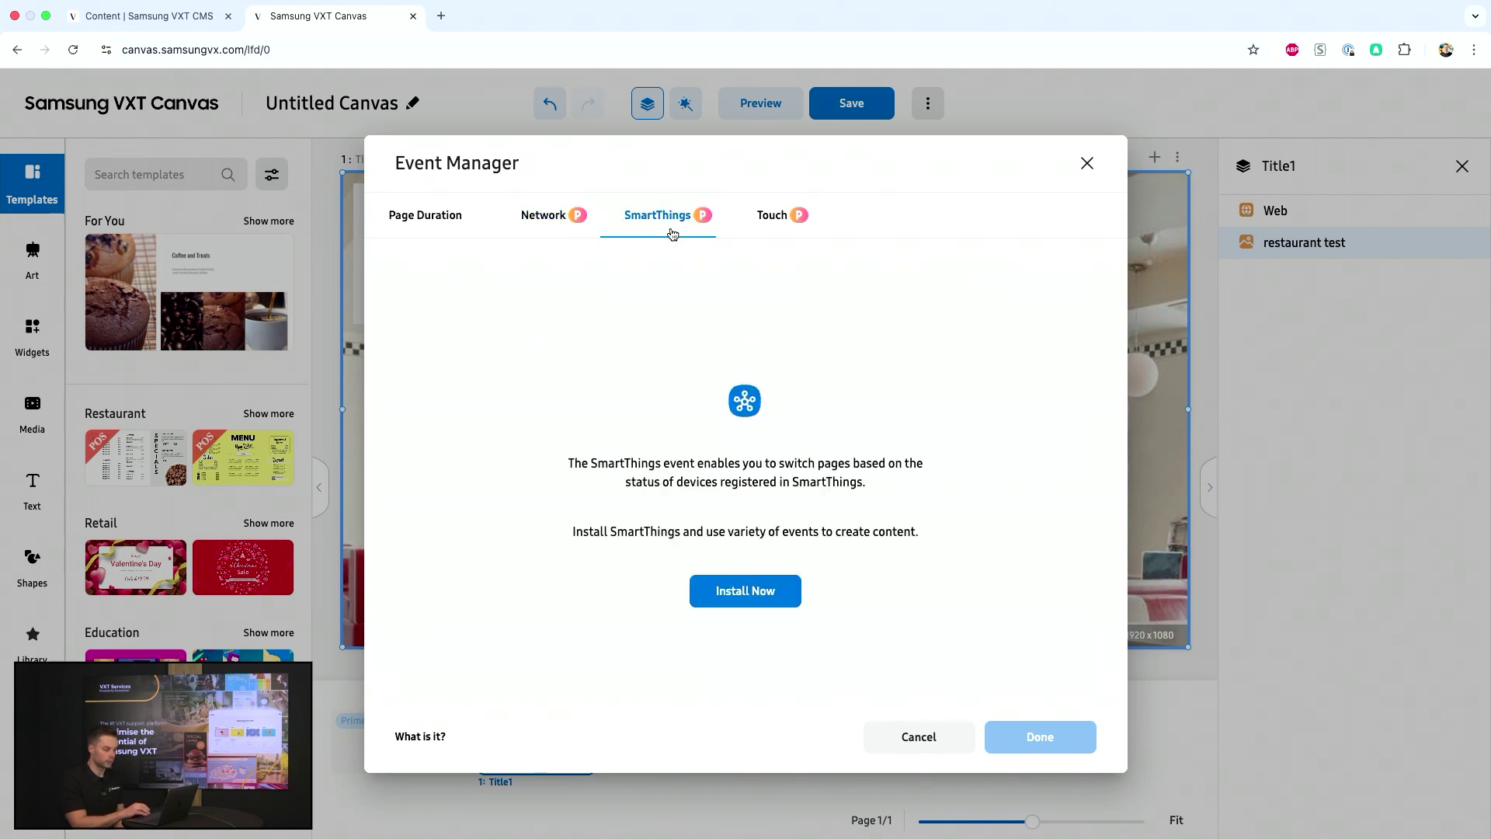
{"action": "left_click", "coordinate": [770, 226]}
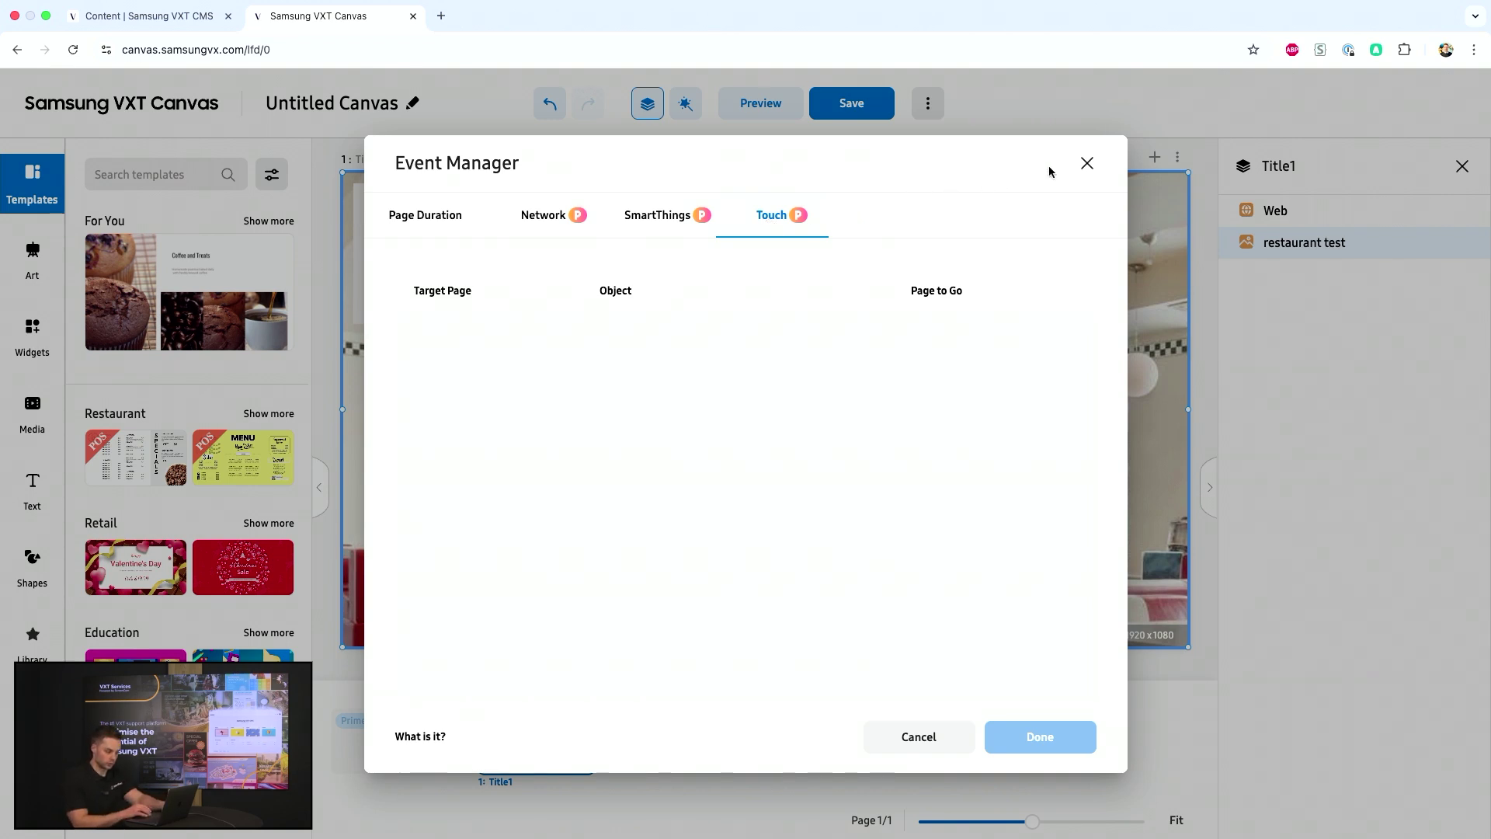
{"action": "left_click", "coordinate": [1087, 163]}
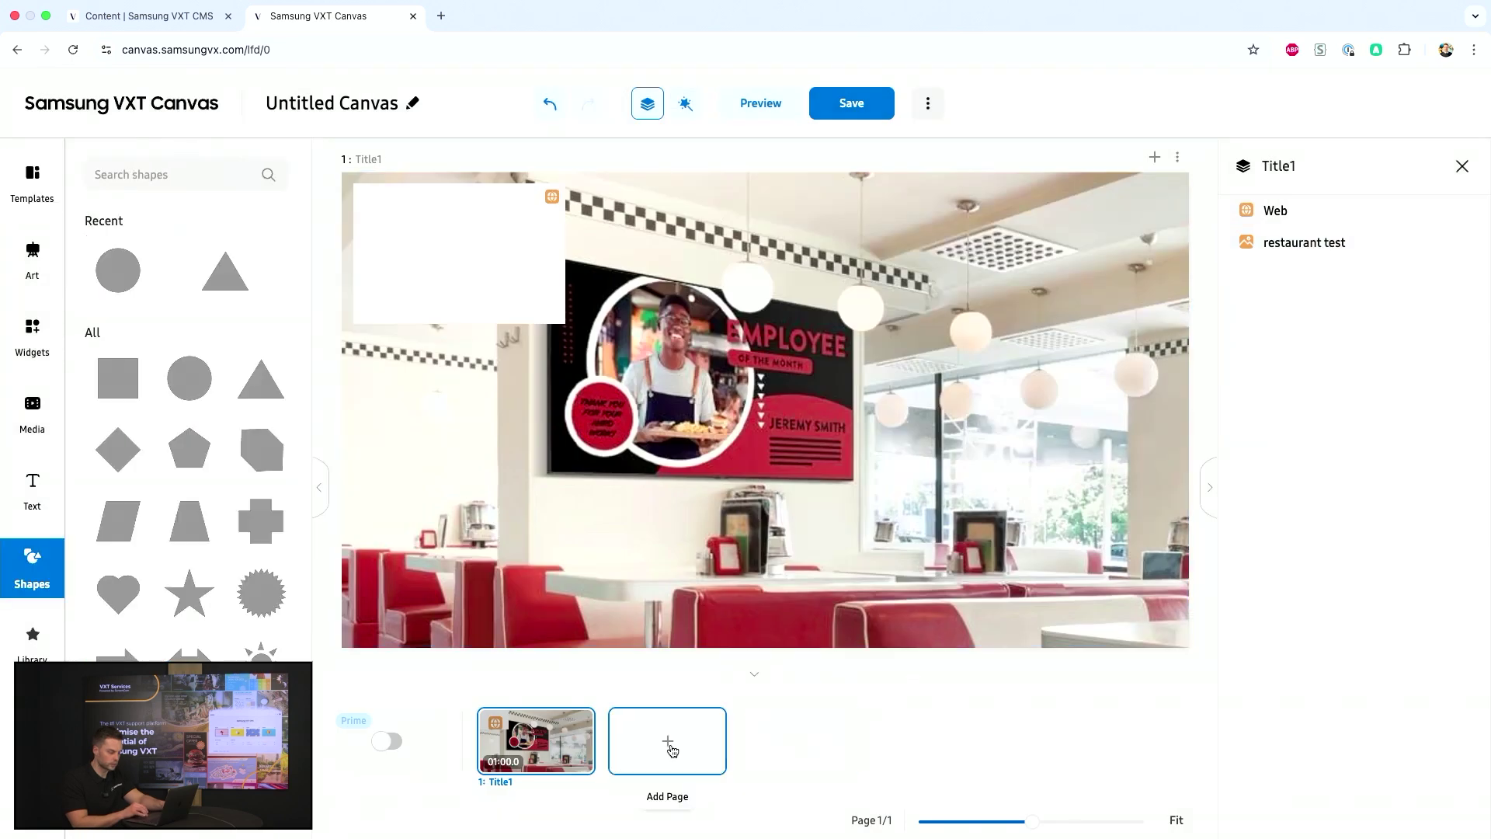
Step: Add a second page and place the plane image from Media centred on it
{"action": "left_click", "coordinate": [667, 740]}
{"action": "left_click", "coordinate": [41, 402]}
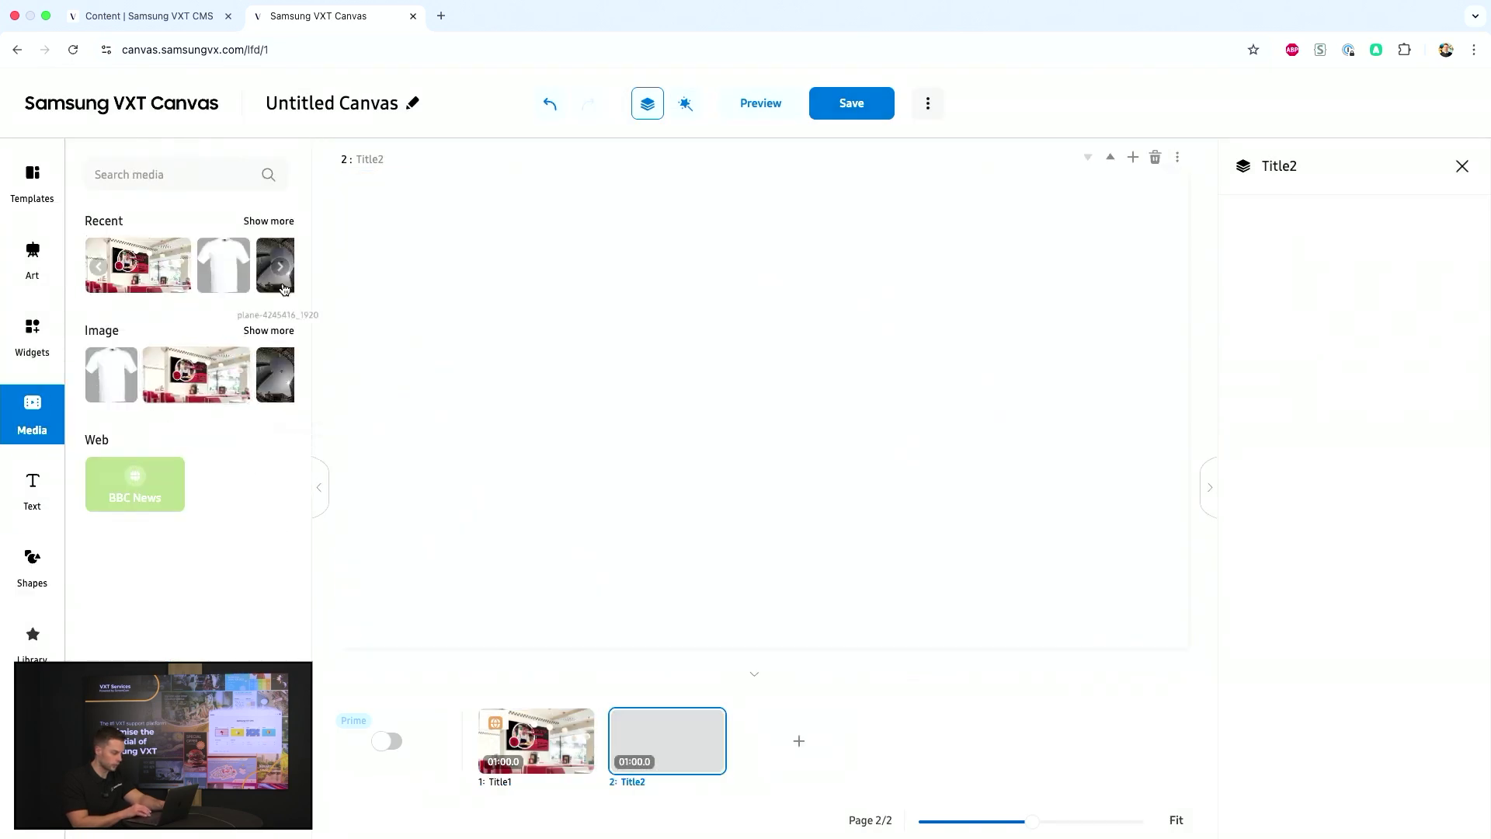
{"action": "left_click_drag", "start_coordinate": [277, 273], "coordinate": [491, 464]}
{"action": "left_click_drag", "start_coordinate": [555, 373], "coordinate": [793, 376]}
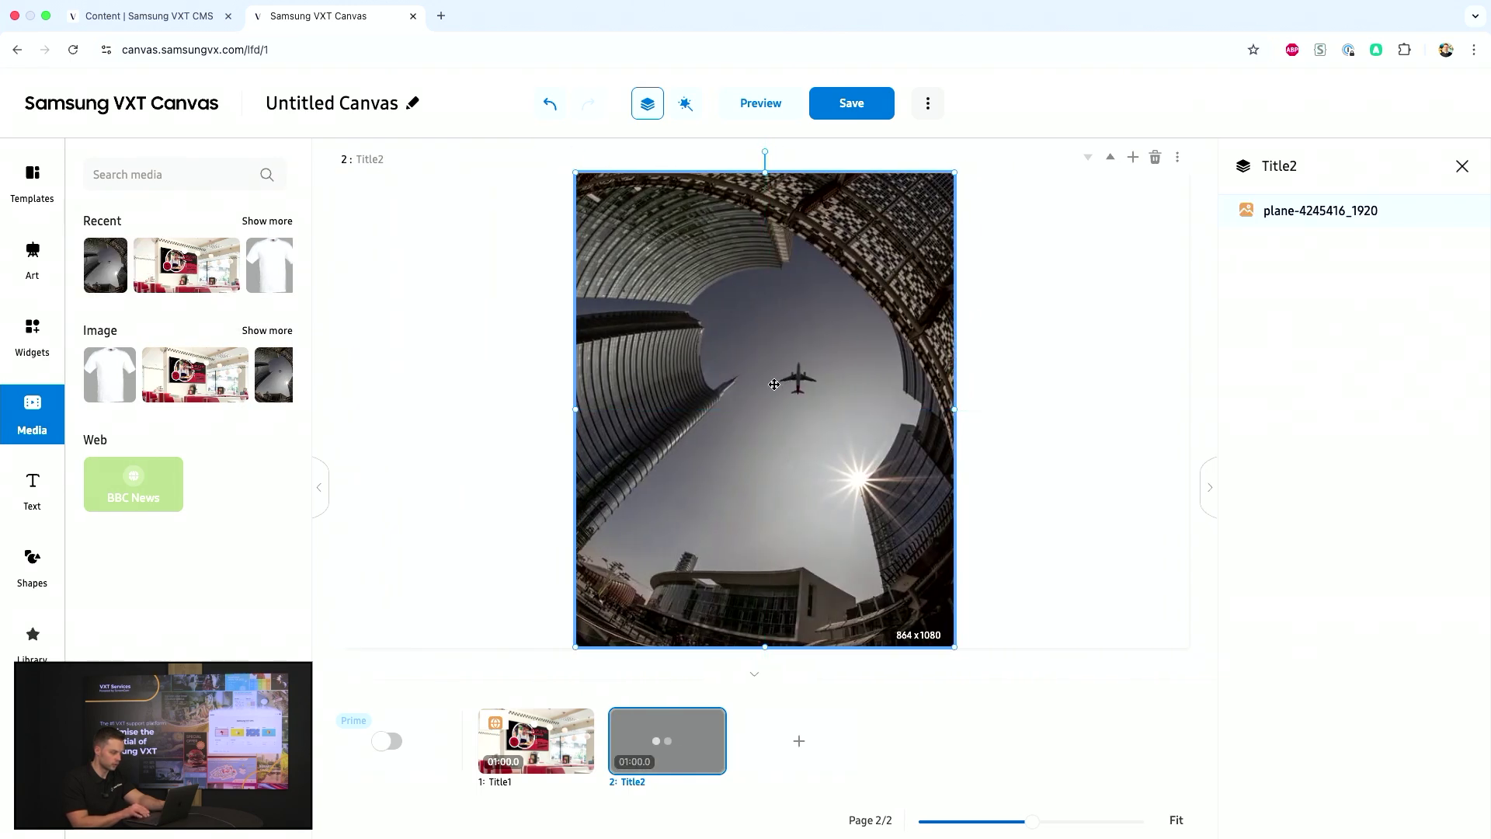
Step: Put a triangle on page Title1 with a saved touch event that opens Title2
{"action": "left_click", "coordinate": [528, 753]}
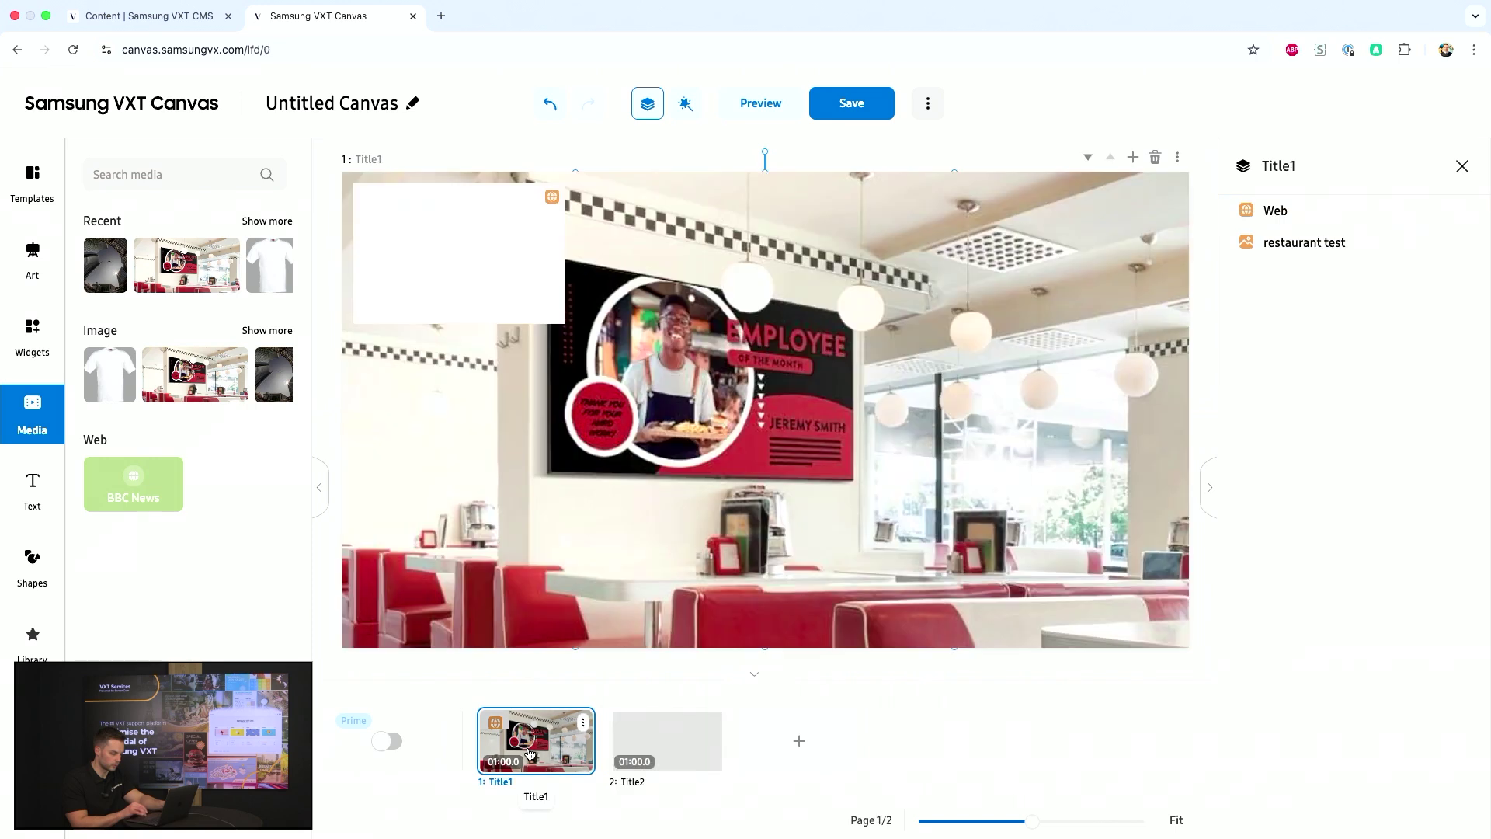
{"action": "left_click", "coordinate": [32, 575]}
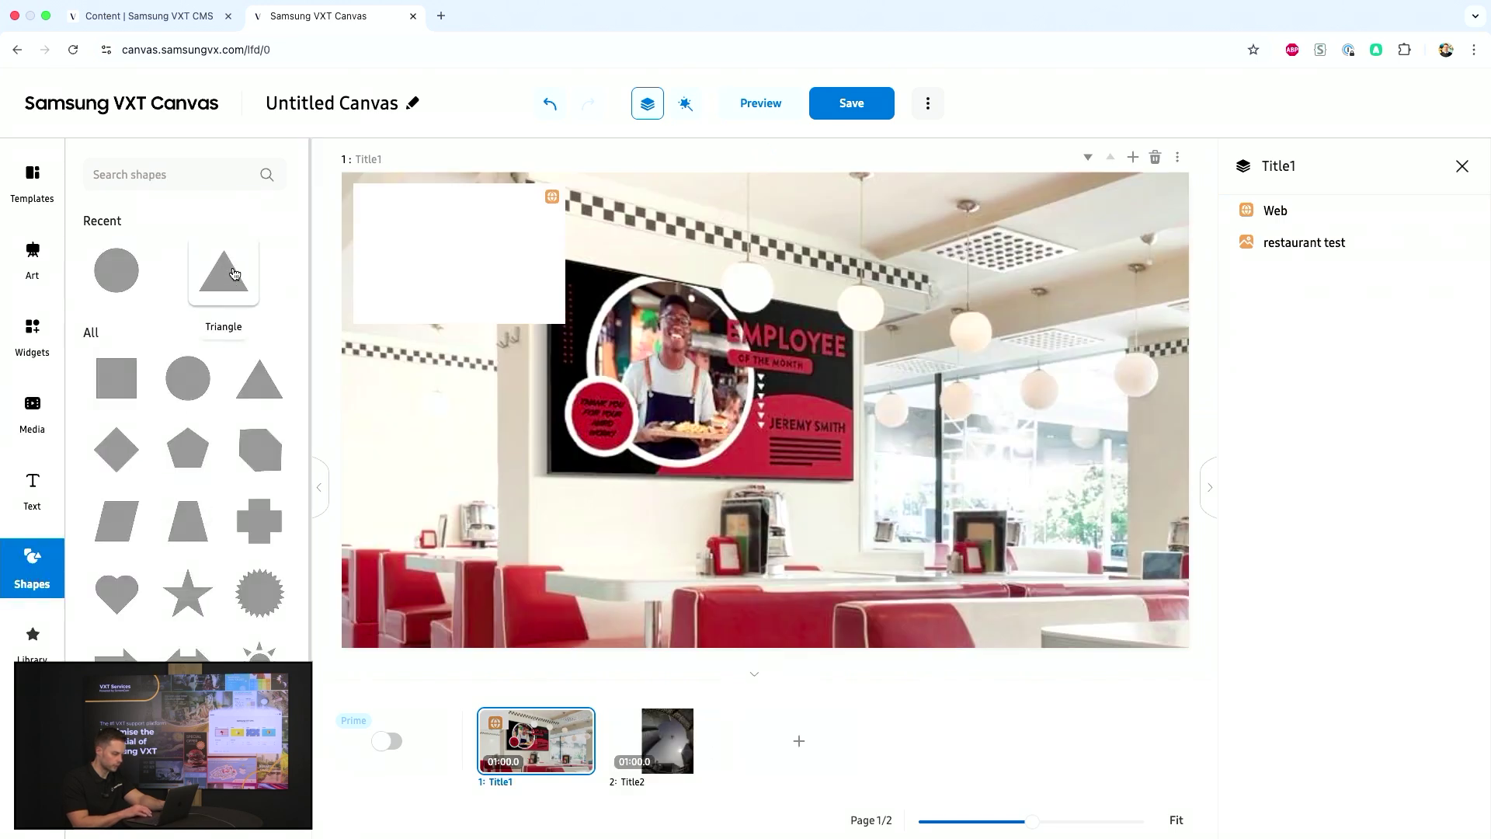
{"action": "left_click_drag", "start_coordinate": [236, 274], "coordinate": [441, 461]}
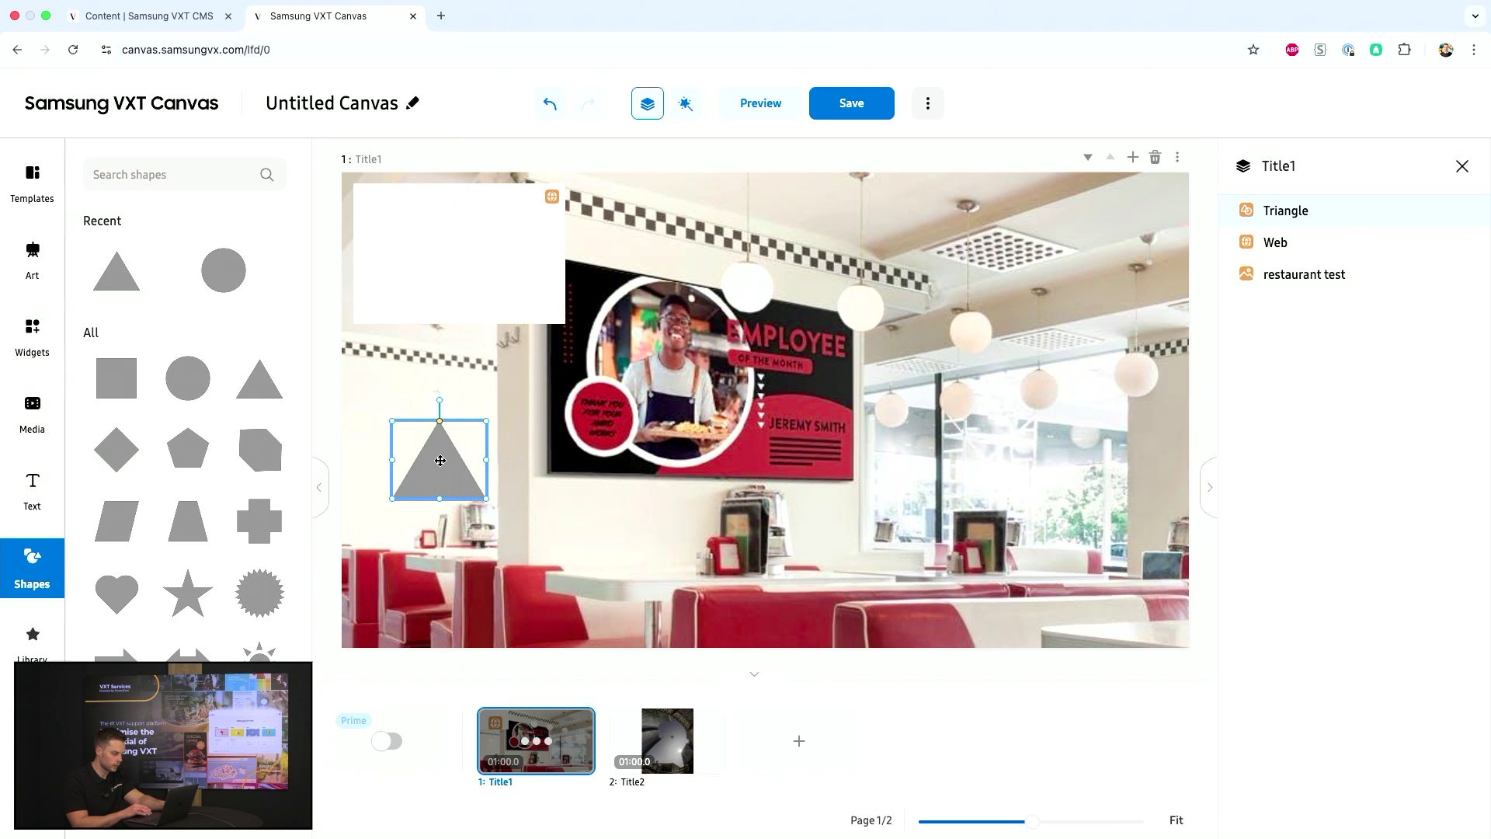
{"action": "right_click", "coordinate": [440, 462]}
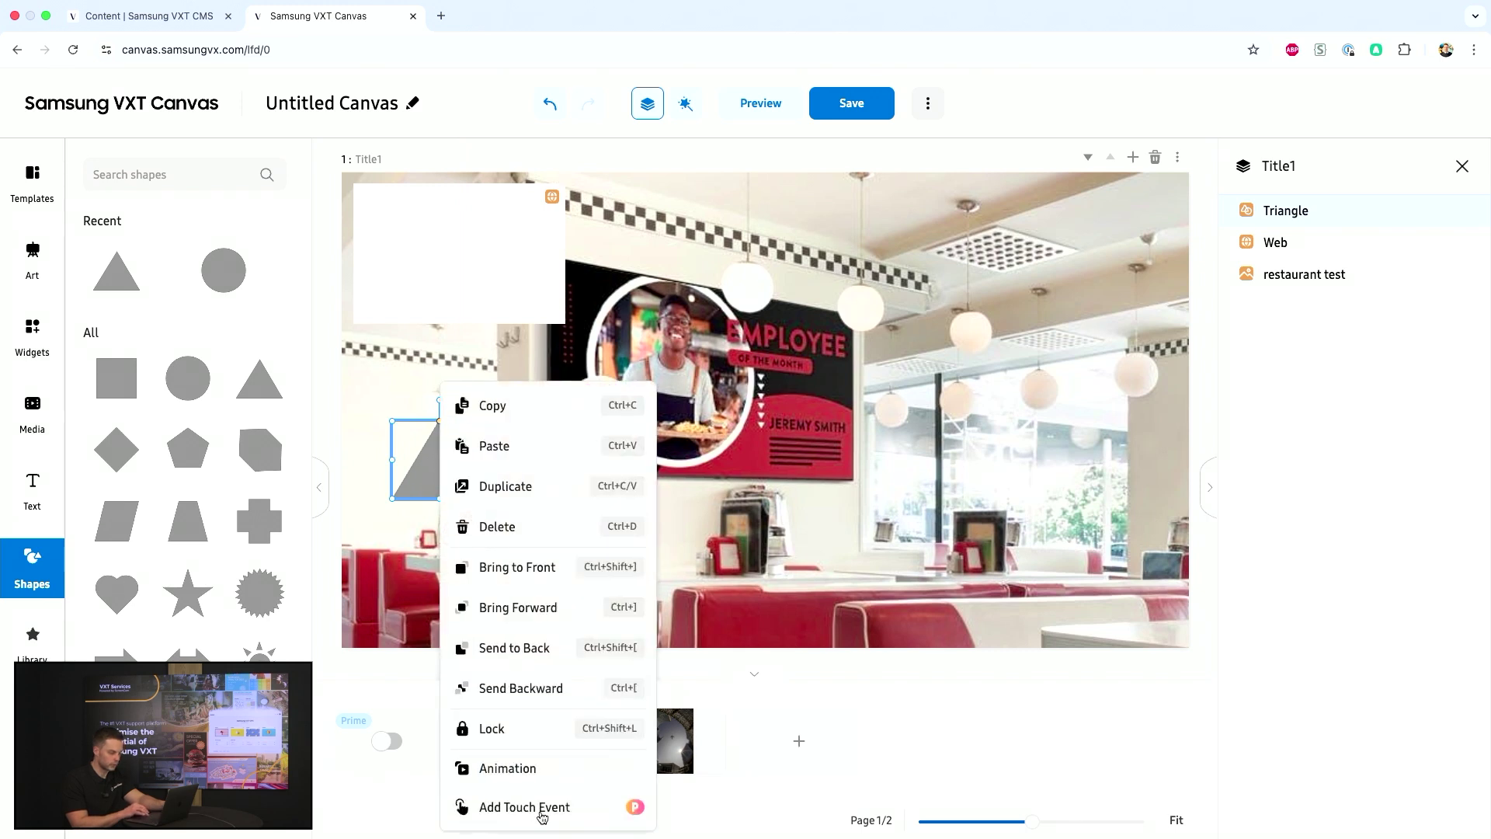
{"action": "left_click", "coordinate": [542, 814]}
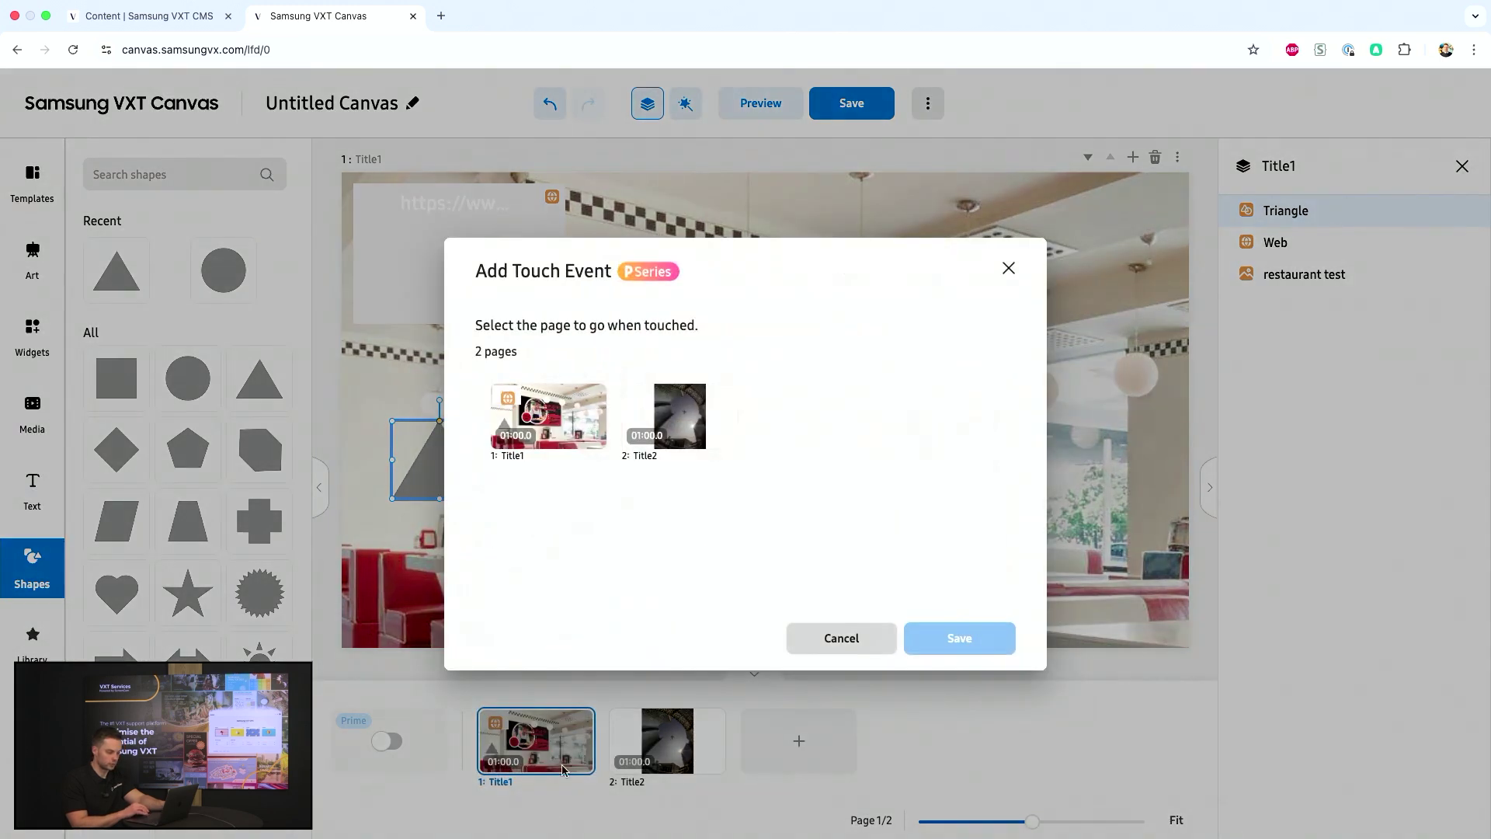
{"action": "left_click", "coordinate": [671, 426]}
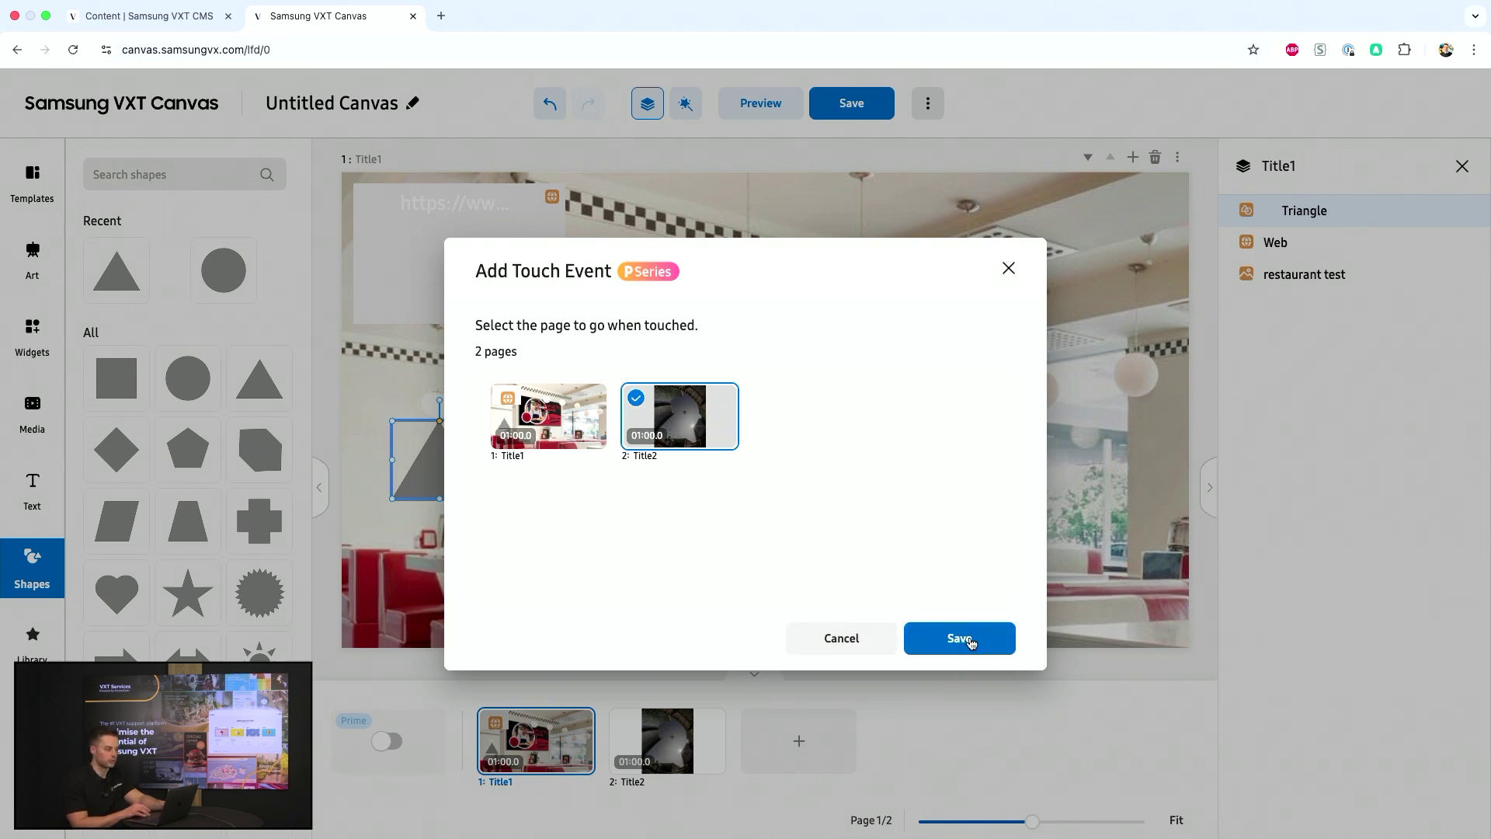
{"action": "left_click", "coordinate": [961, 639]}
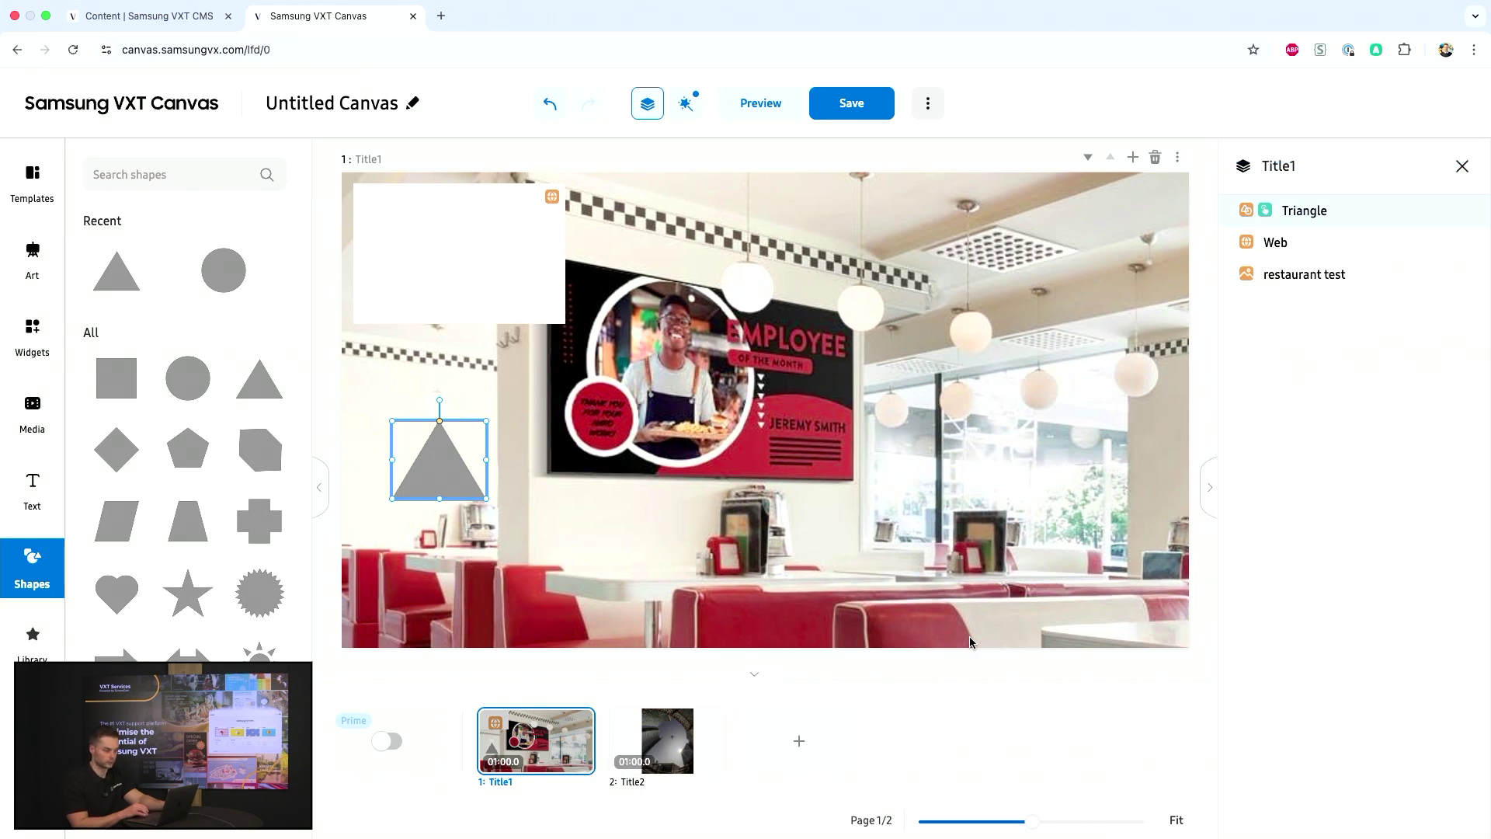
Step: Save the canvas, rename it from 'Untitled Canvas' to 'Test 123', and save again
{"action": "left_click", "coordinate": [852, 104]}
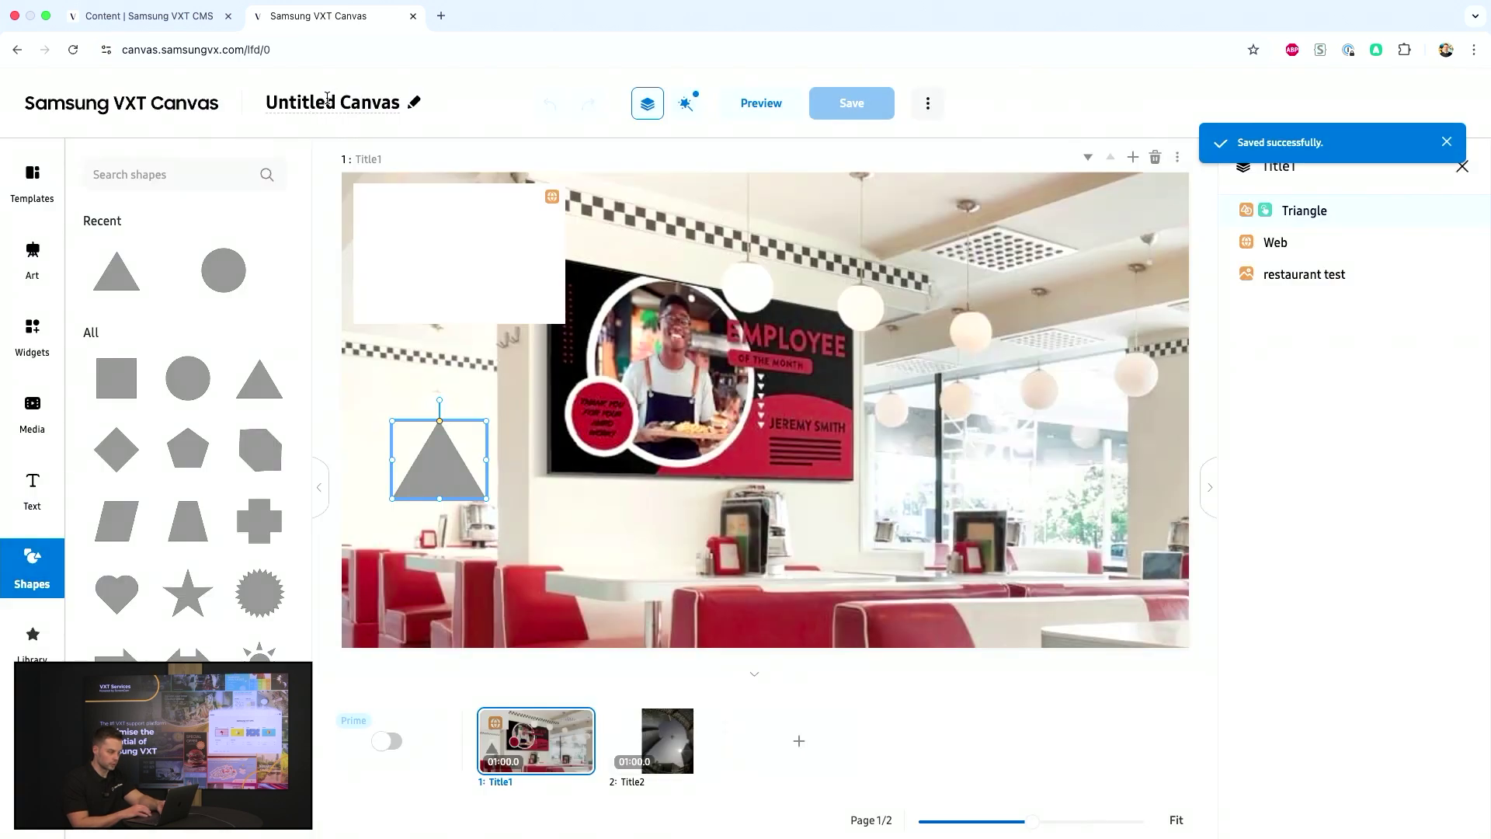
{"action": "left_click", "coordinate": [327, 99]}
{"action": "type", "text": "Test "}
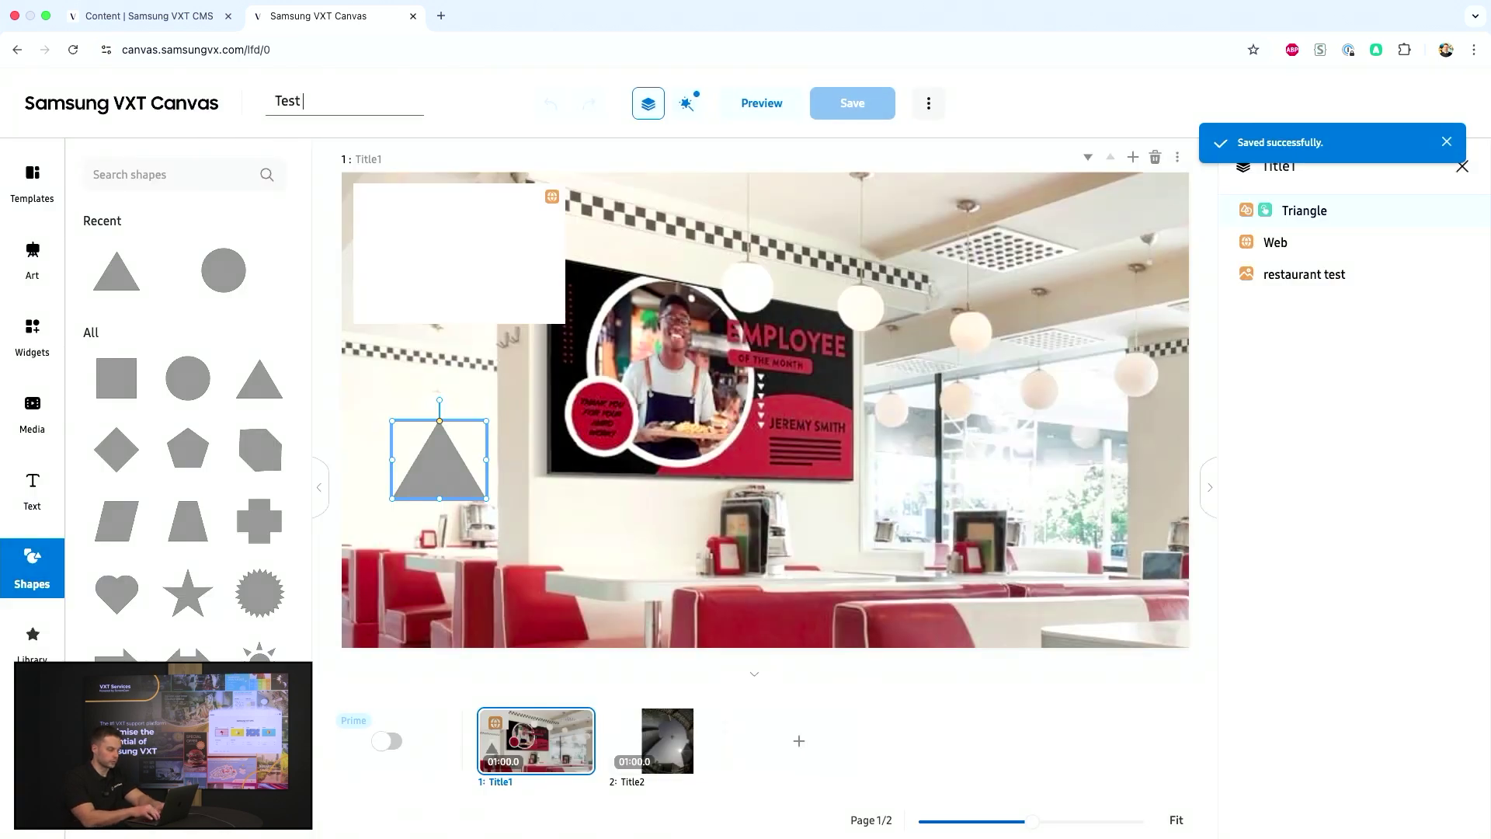
{"action": "type", "text": "123"}
{"action": "key", "text": "Return"}
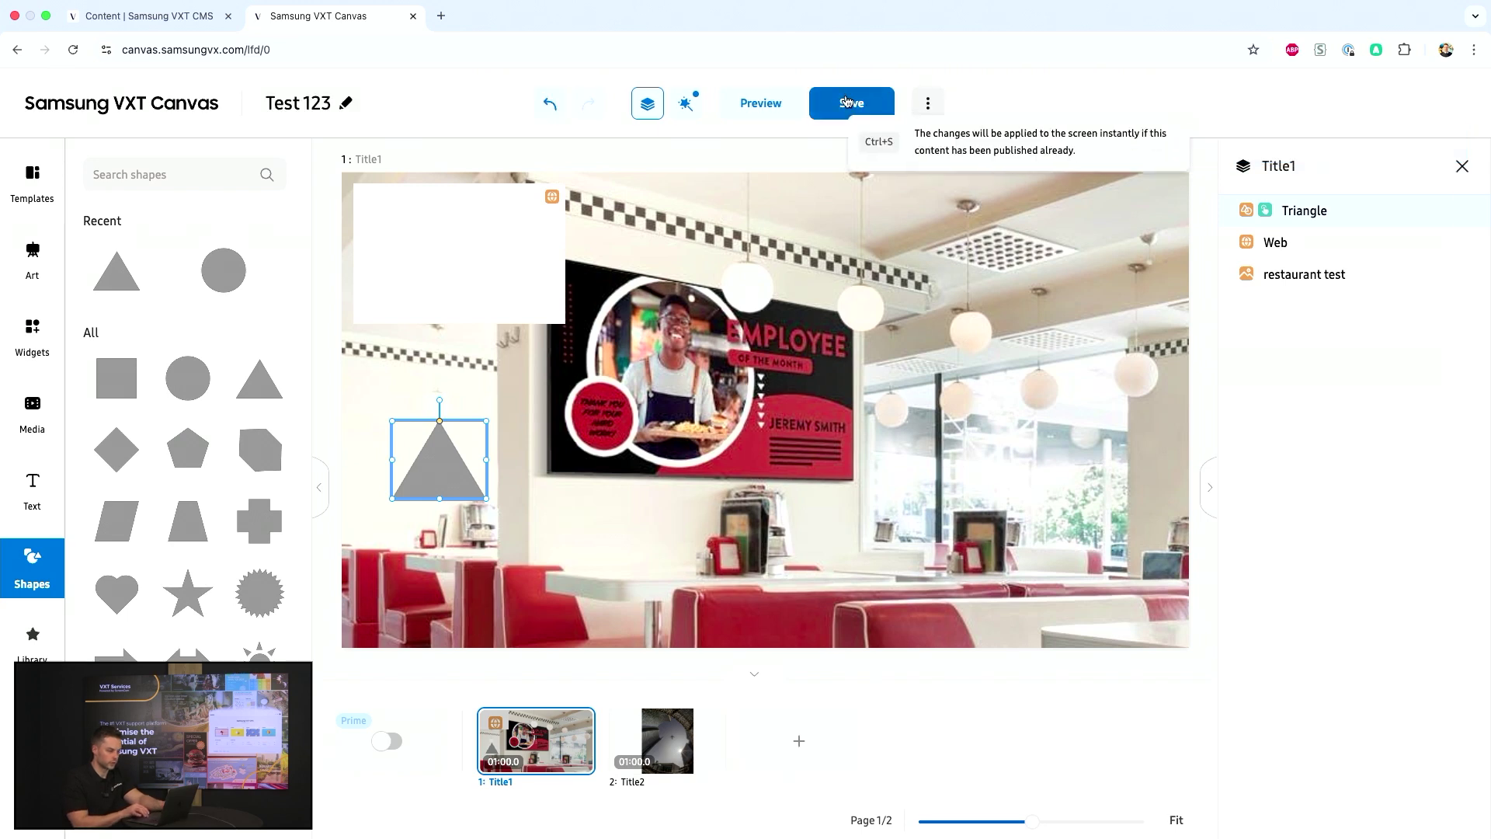
{"action": "left_click", "coordinate": [847, 102]}
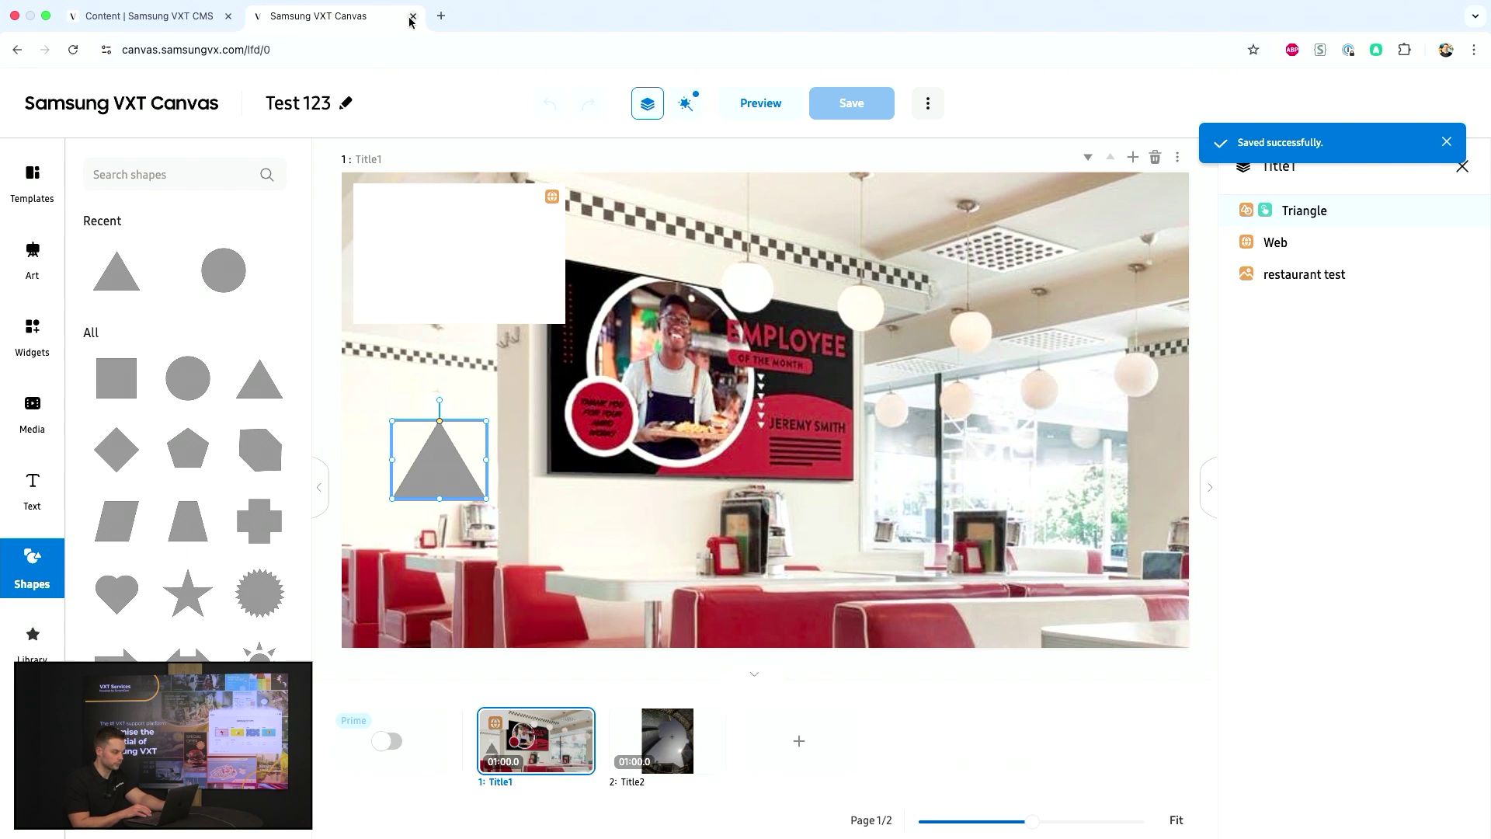
Step: Close the Canvas editor tab and show the more-actions menu on the Test 123 content card
{"action": "left_click", "coordinate": [412, 16]}
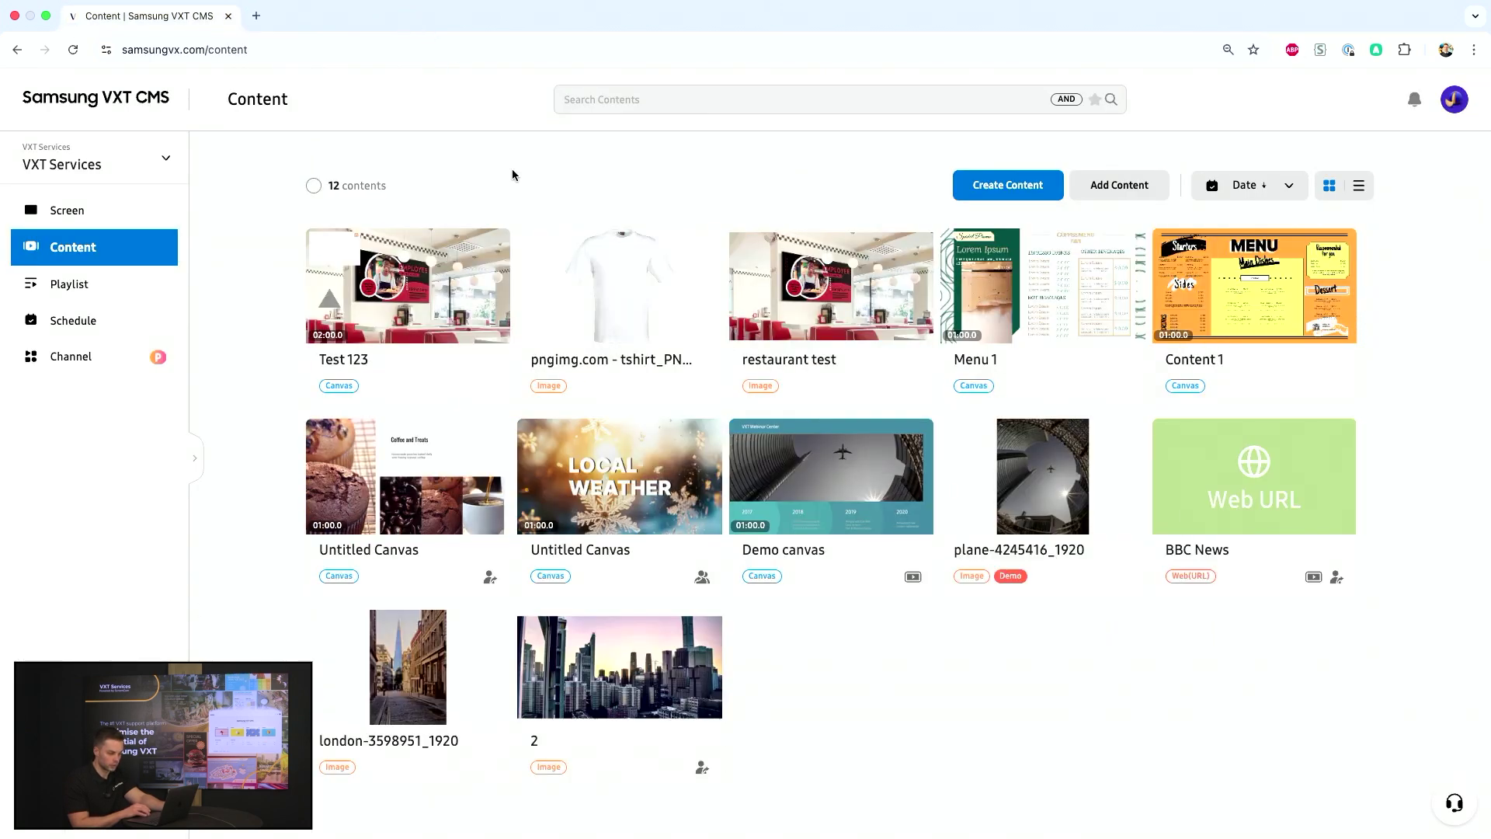
{"action": "left_click", "coordinate": [494, 246]}
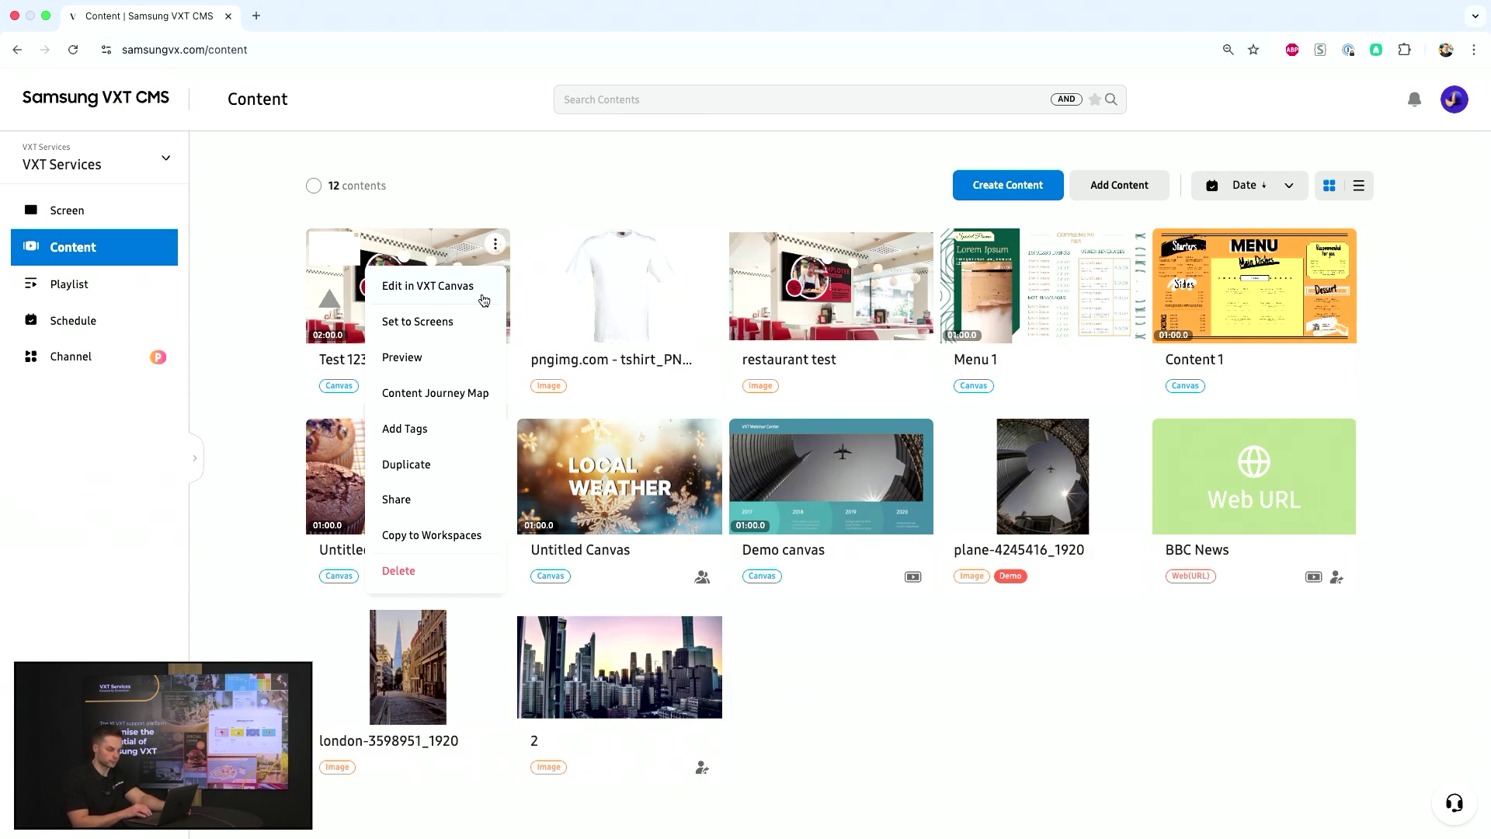
Step: From the Playlist page, create a new playlist of type General
{"action": "left_click", "coordinate": [112, 289]}
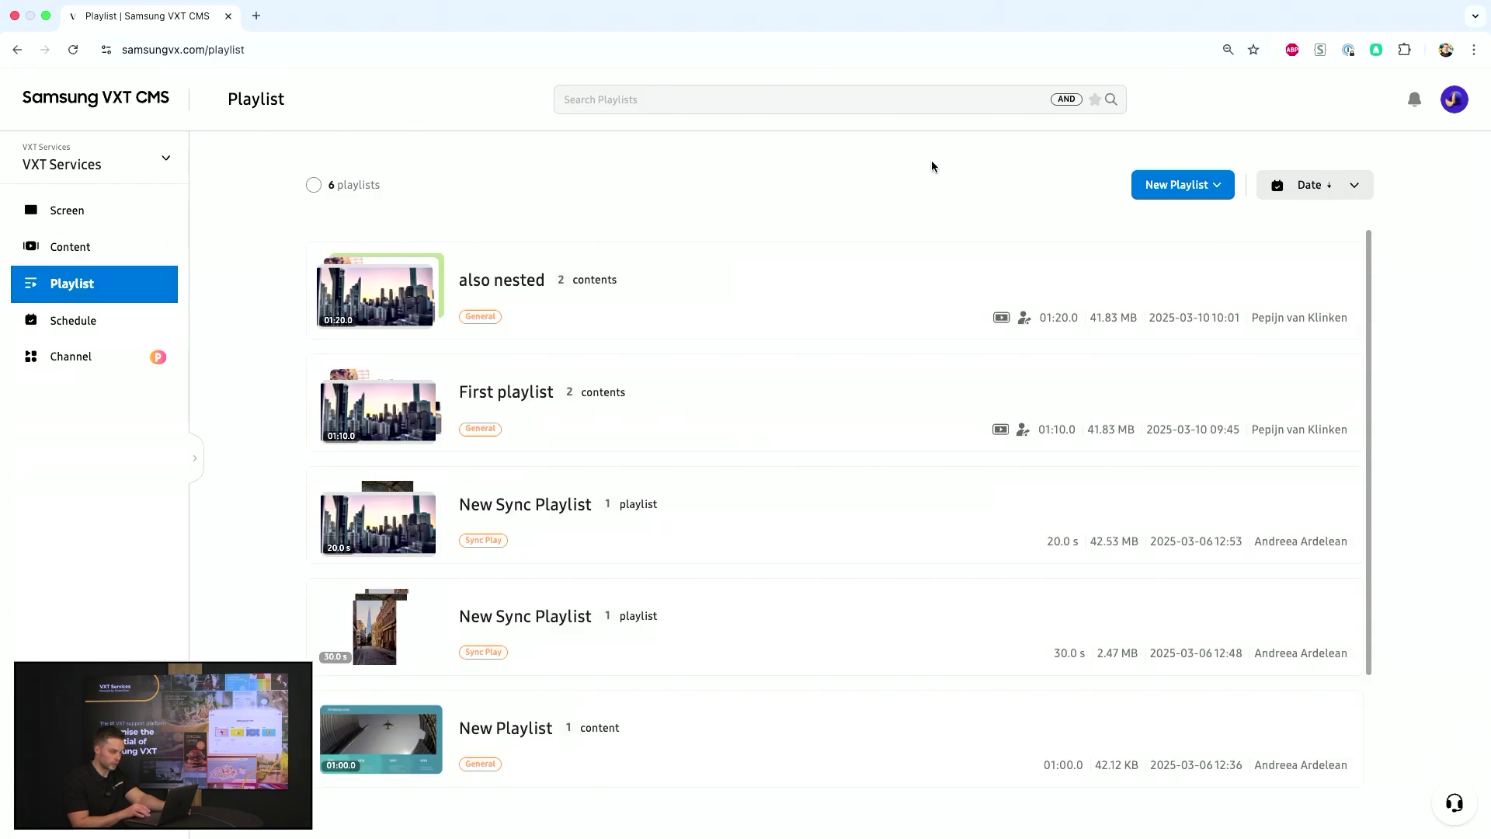
{"action": "left_click", "coordinate": [1197, 194]}
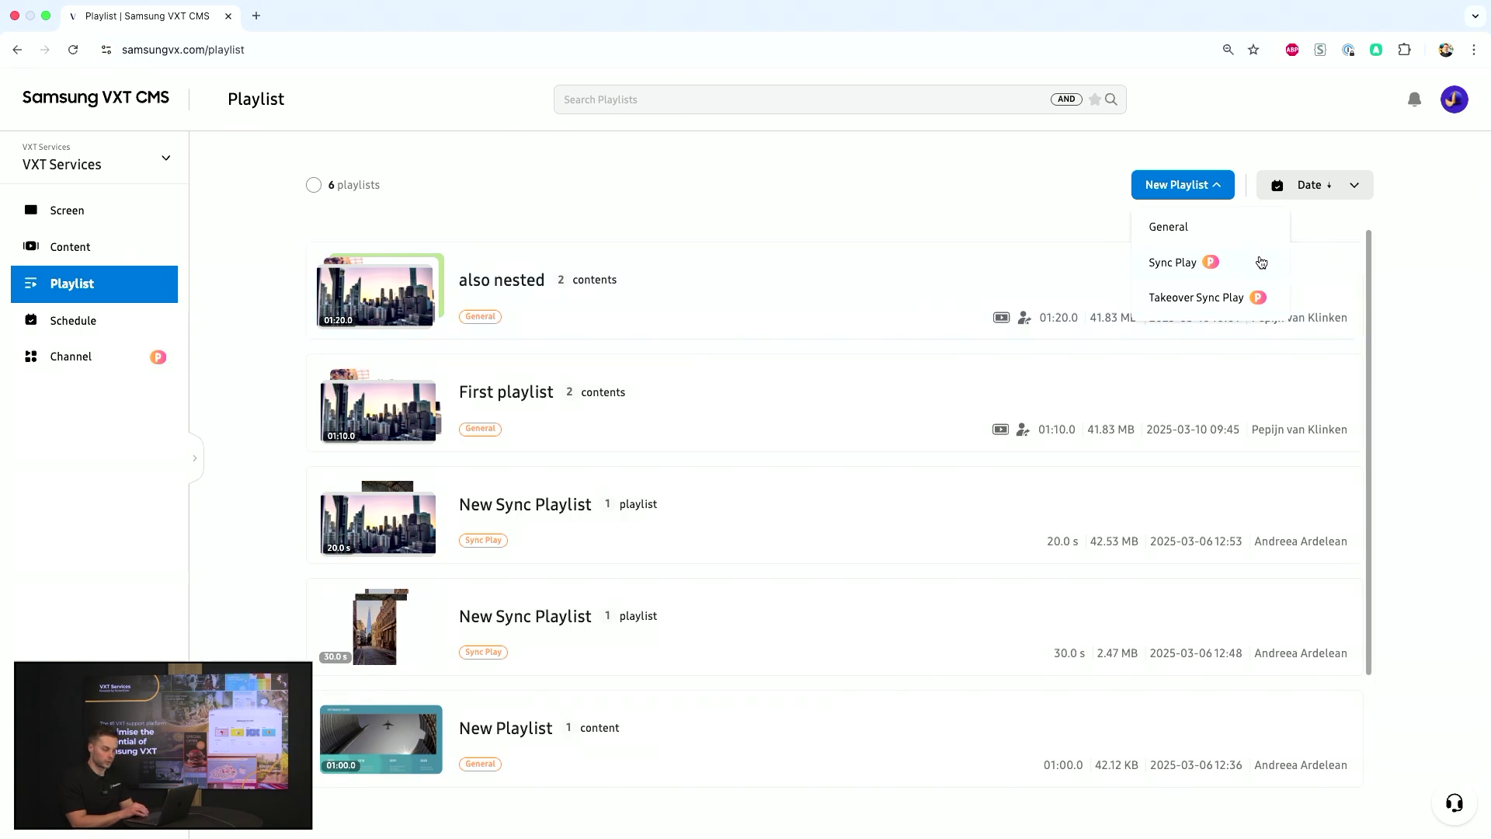
{"action": "left_click", "coordinate": [1221, 241]}
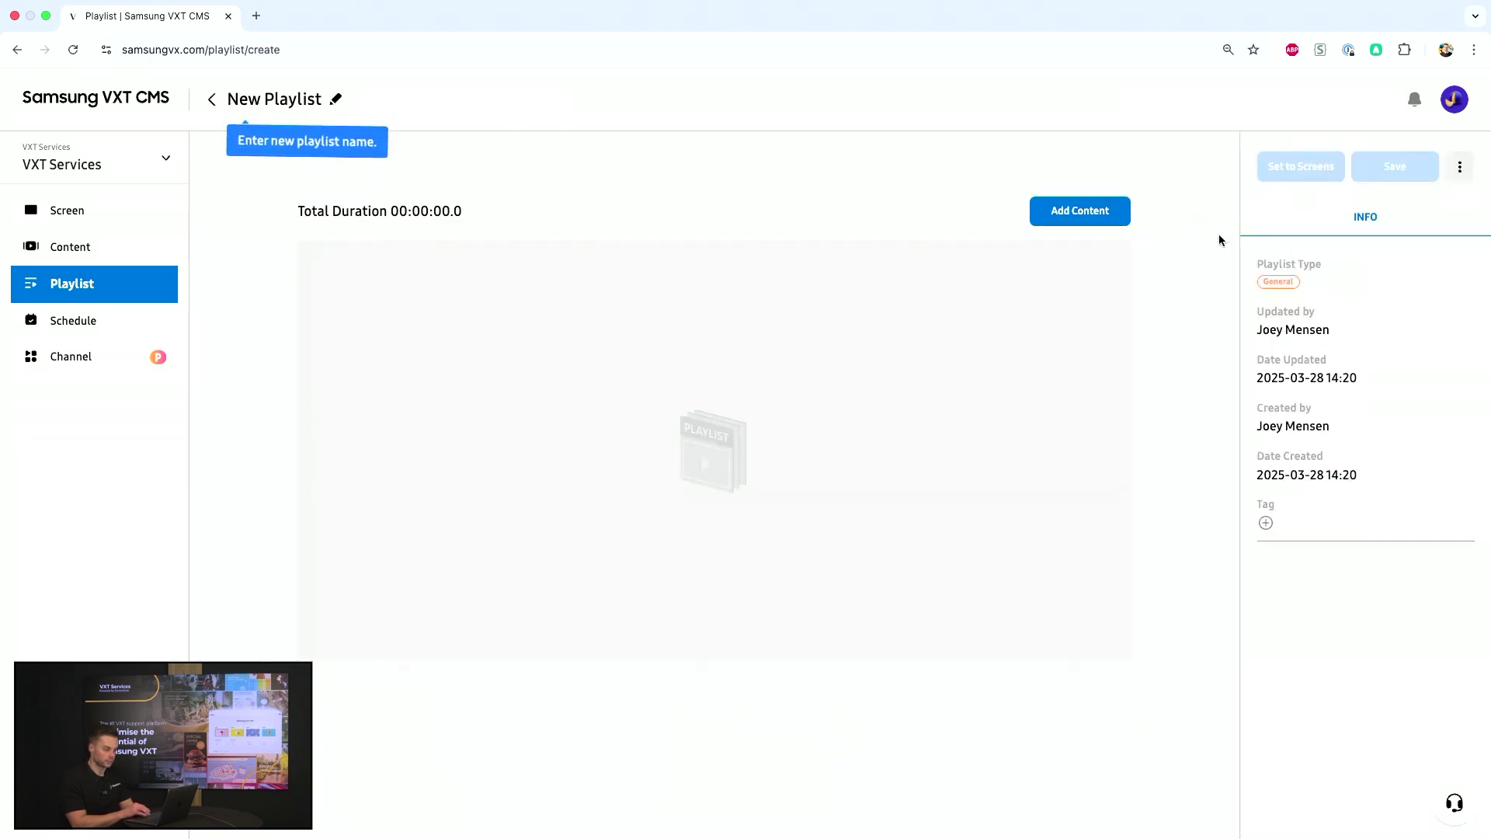
Step: Check the new playlist's extra options, then go to the Schedule page
{"action": "left_click", "coordinate": [1458, 170]}
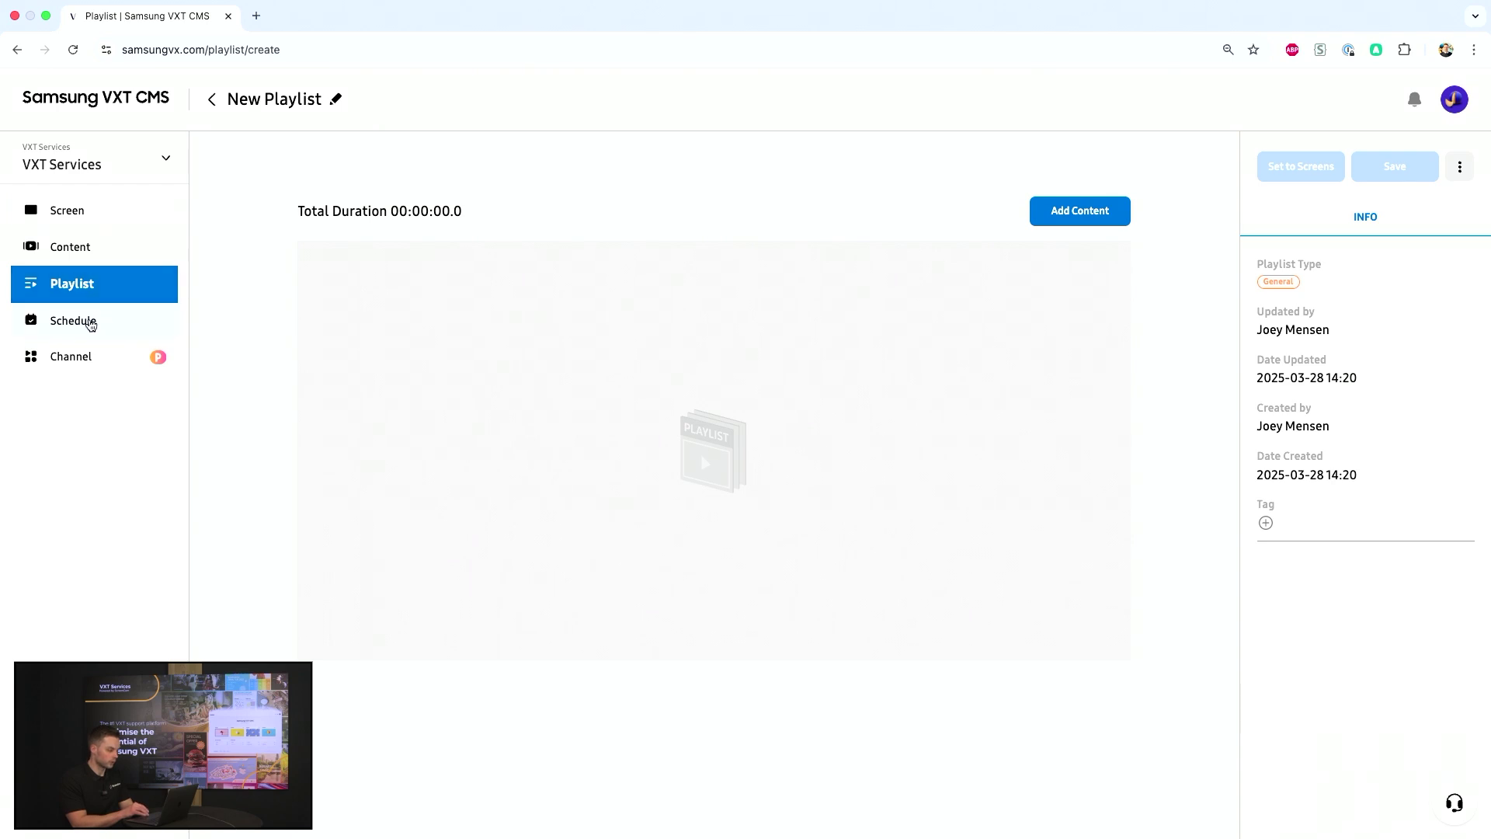
{"action": "left_click", "coordinate": [86, 328]}
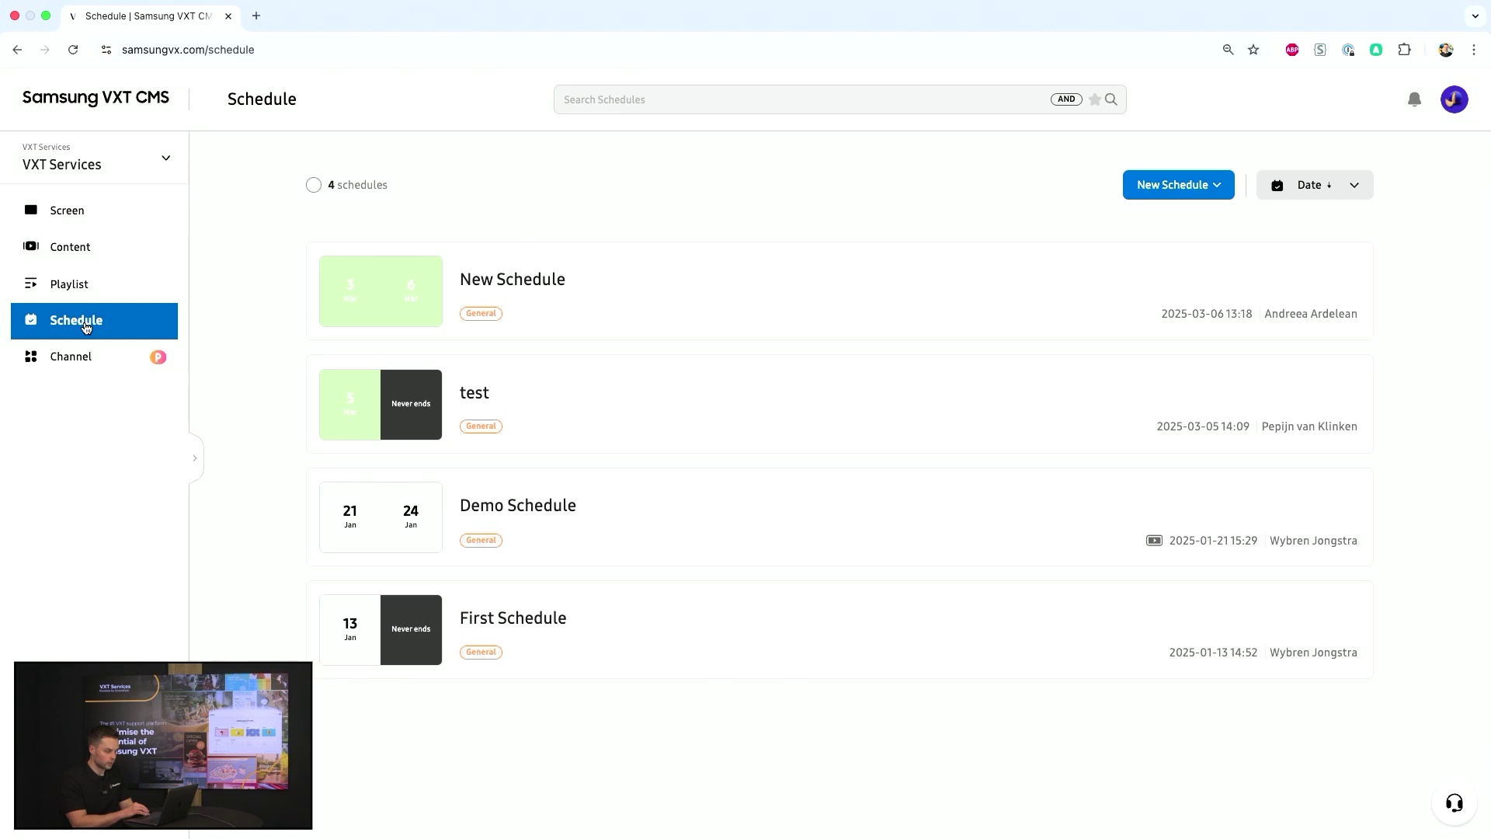
Step: View the New Schedule types (General, Sync Play), then switch to the Channel page
{"action": "left_click", "coordinate": [1218, 190]}
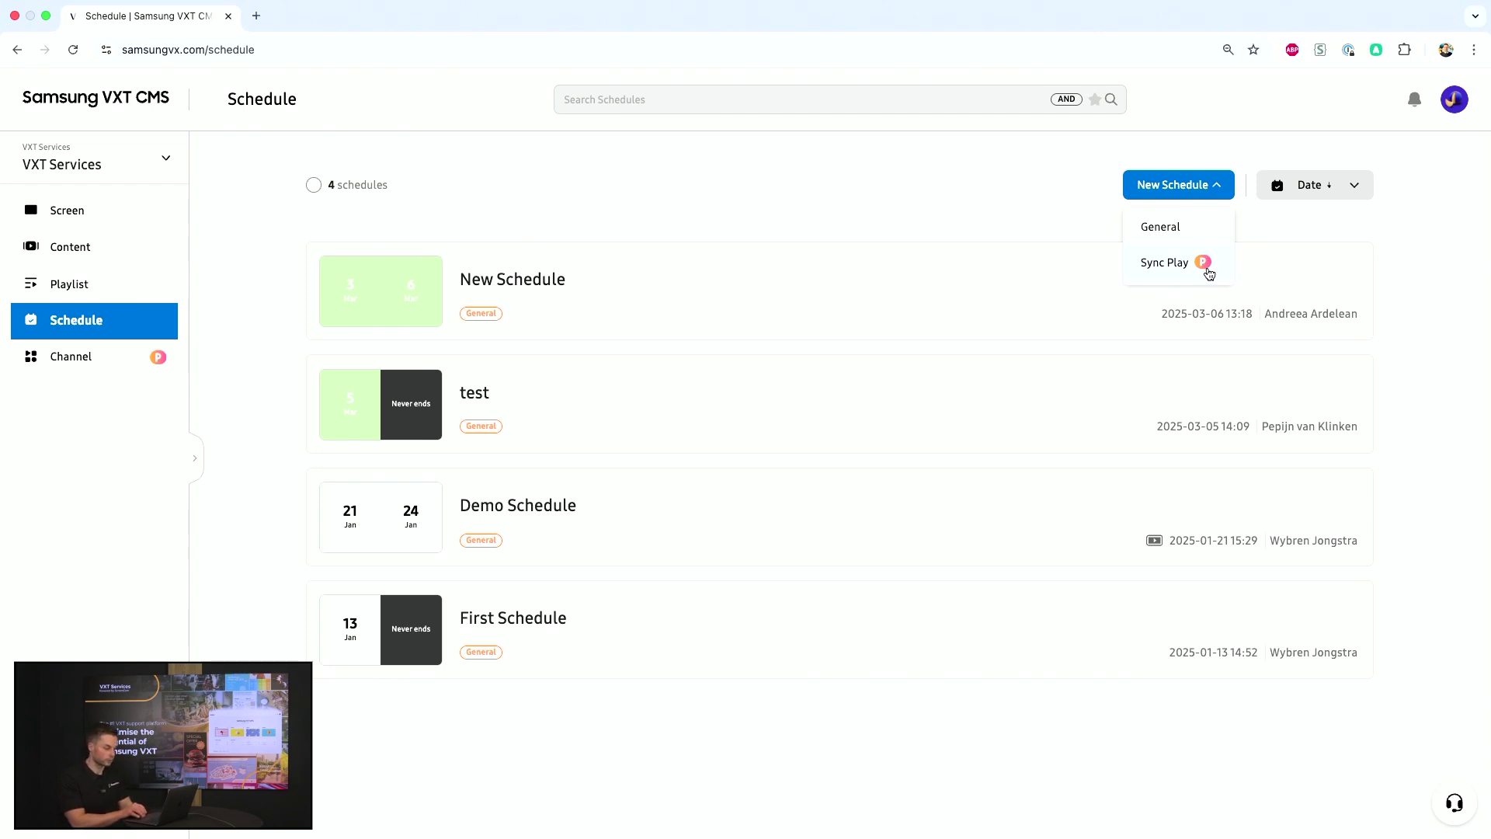
{"action": "left_click", "coordinate": [122, 356]}
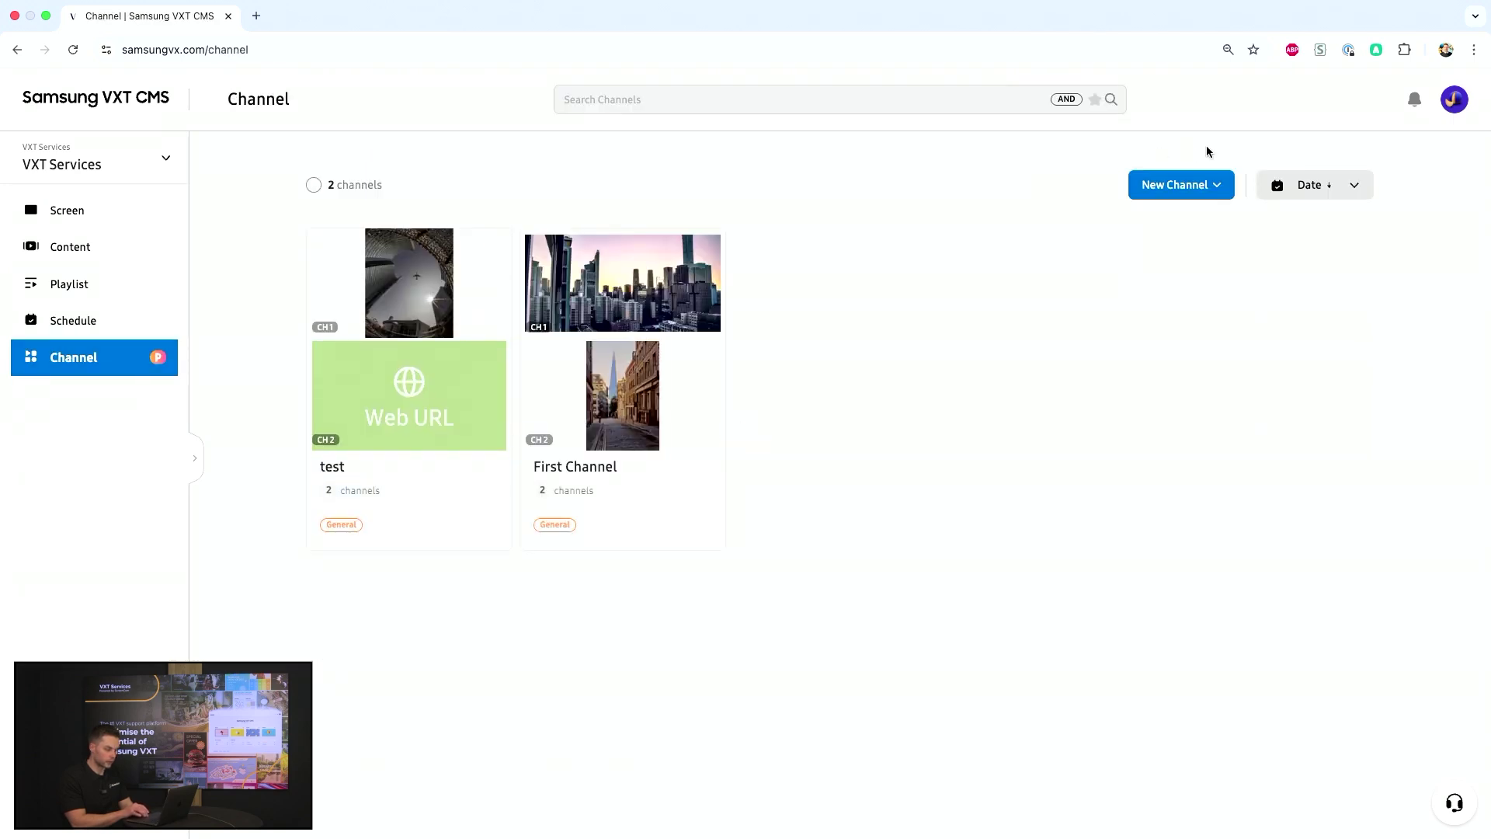
{"action": "left_click", "coordinate": [1199, 184]}
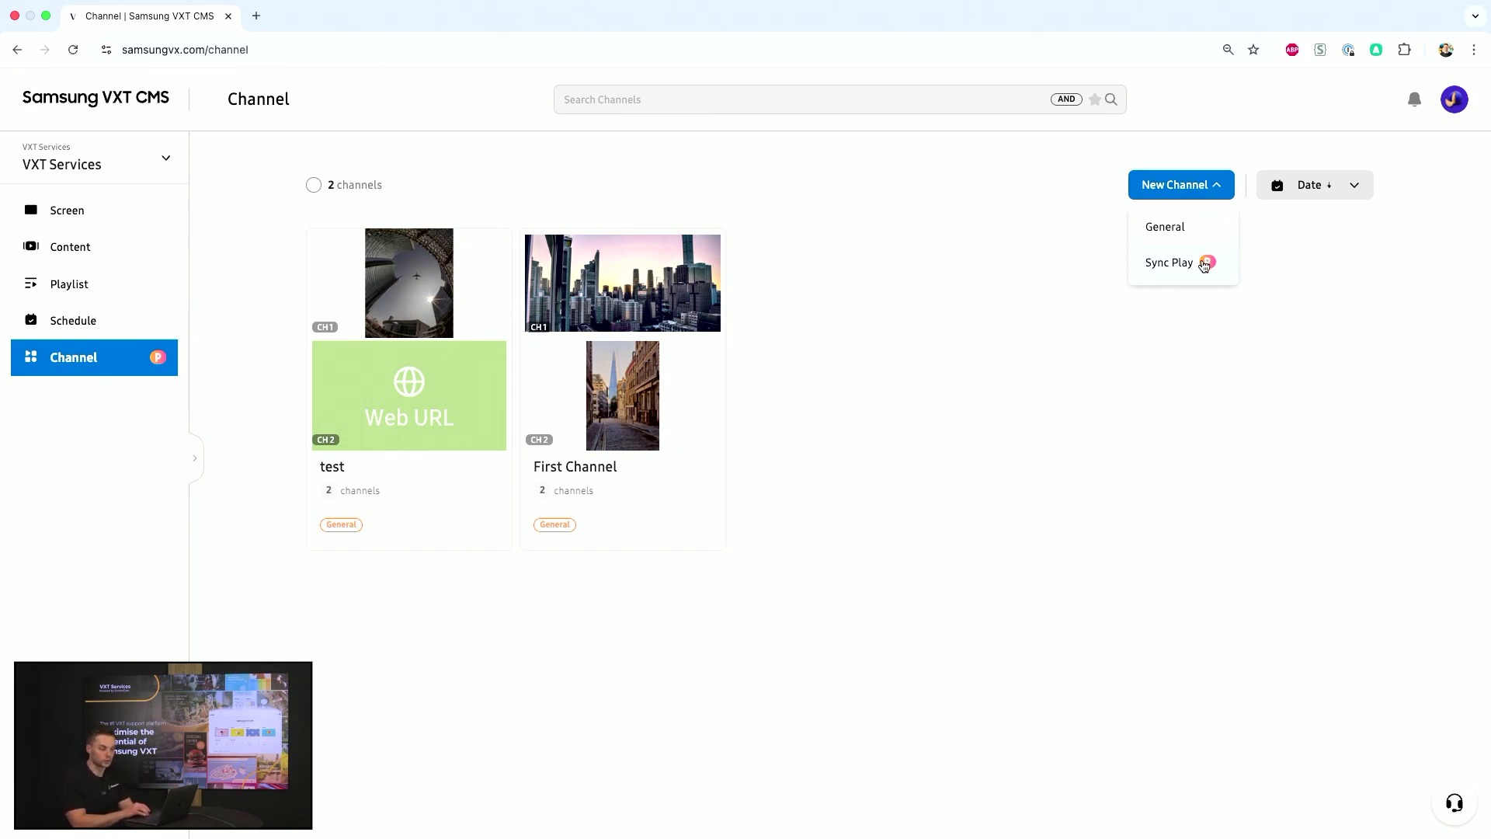
{"action": "left_click", "coordinate": [1181, 235]}
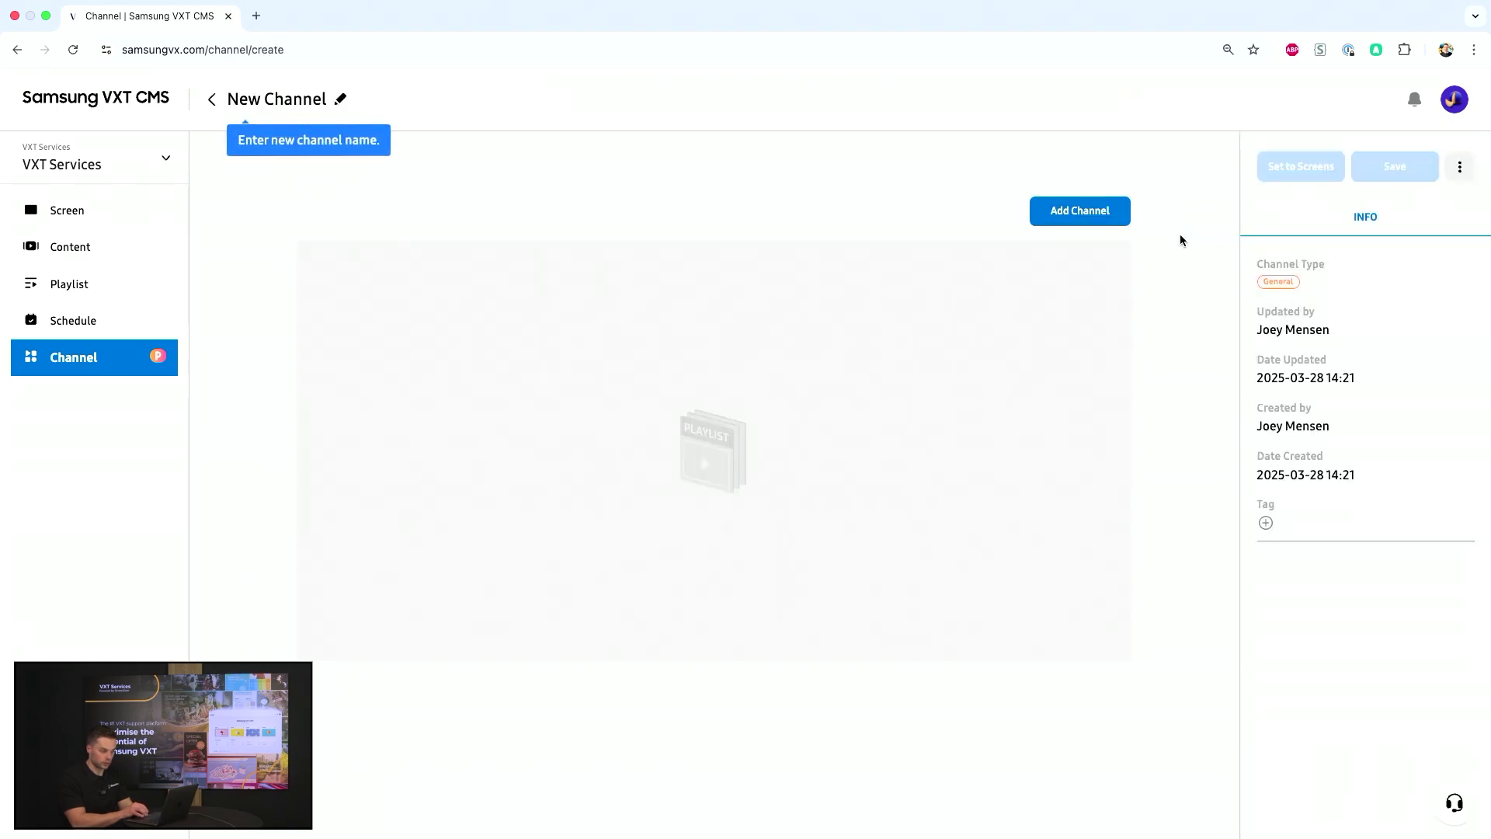
{"action": "left_click", "coordinate": [212, 99]}
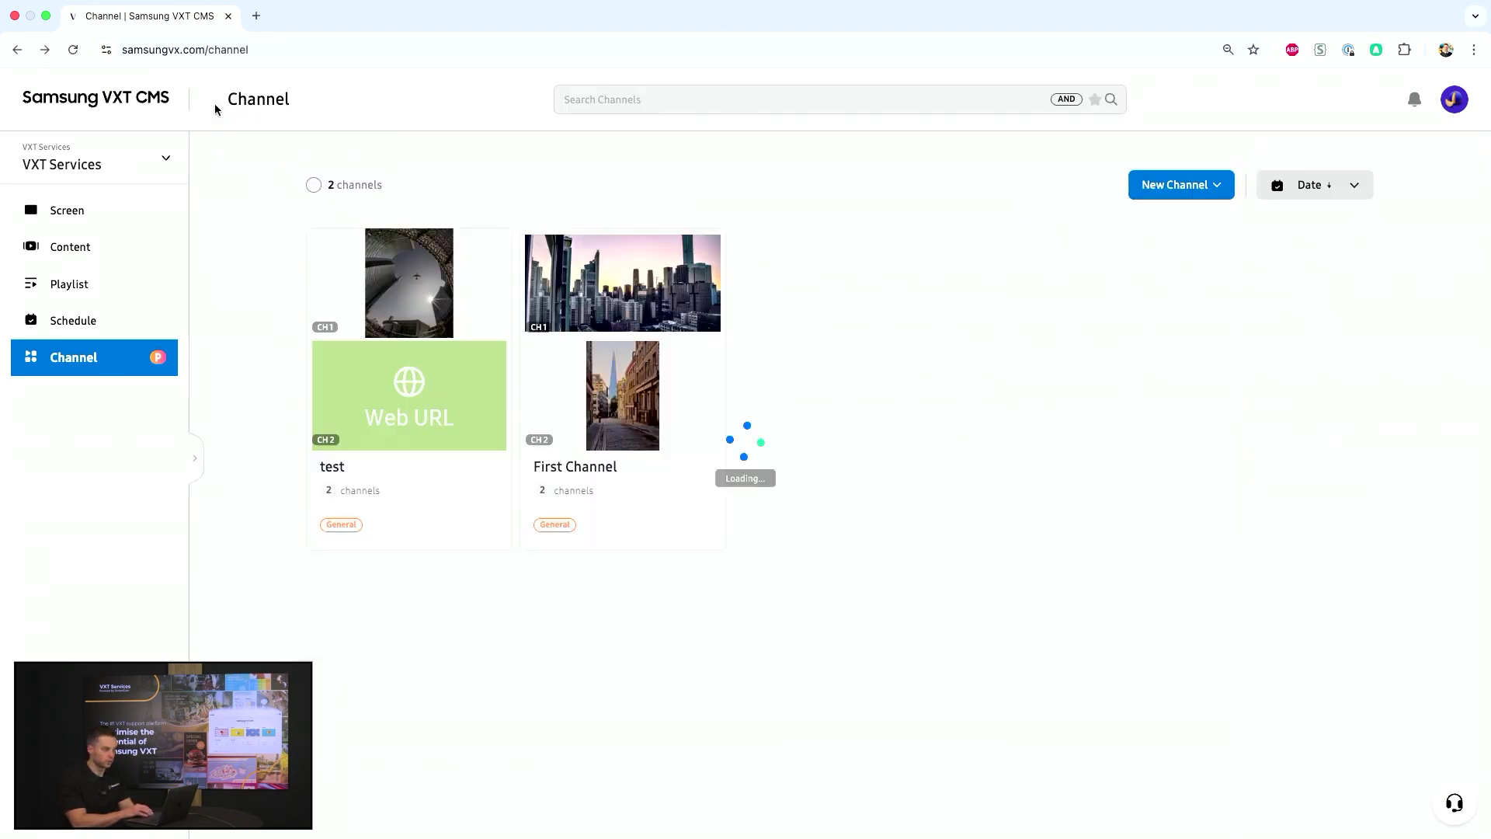